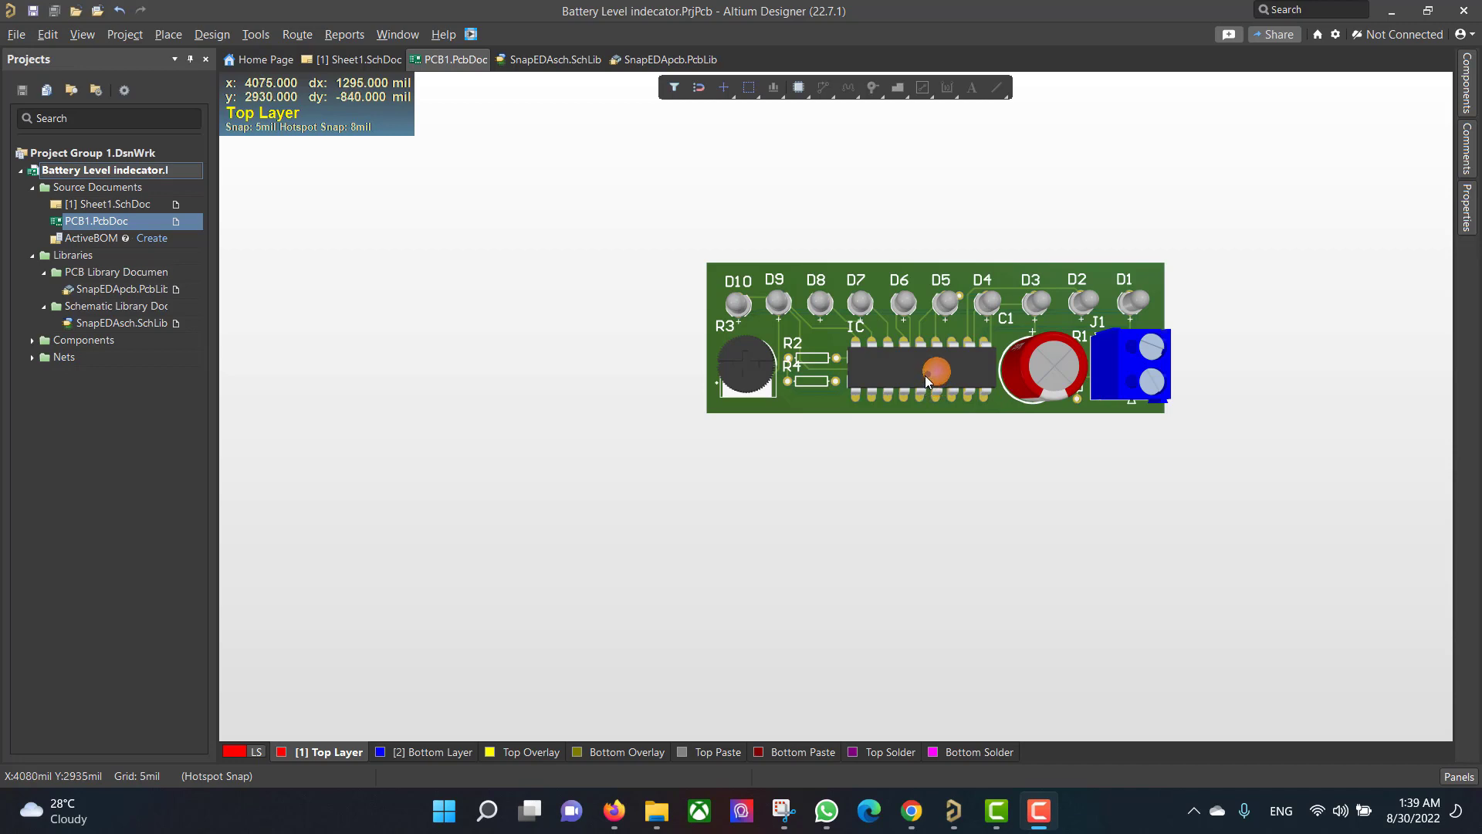
right_drag(925, 375, 772, 572)
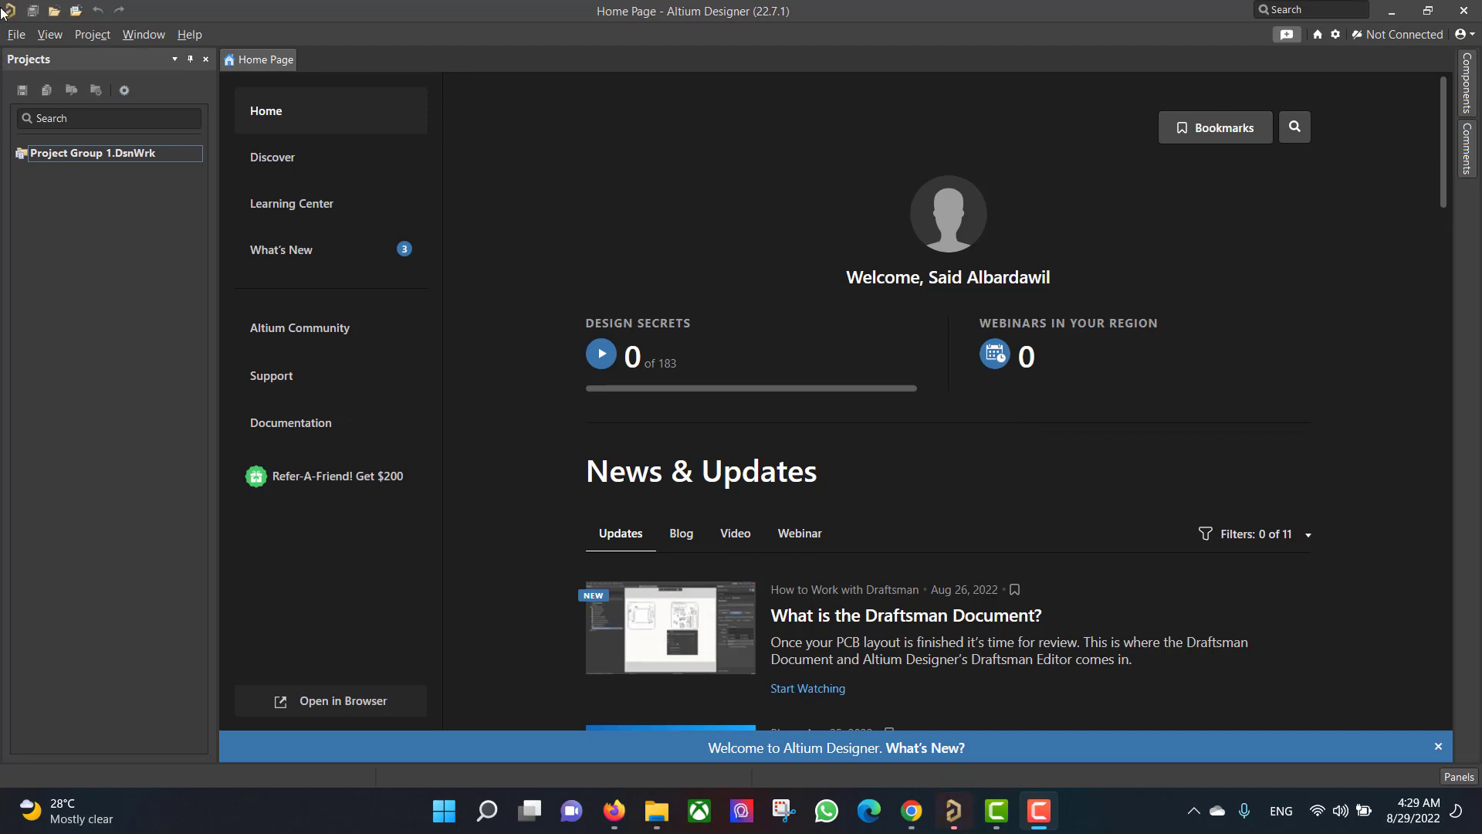
- Start a new local PCB project and name it "Battery Level indecator"
click(16, 35)
mouse_move(46, 56)
click(207, 58)
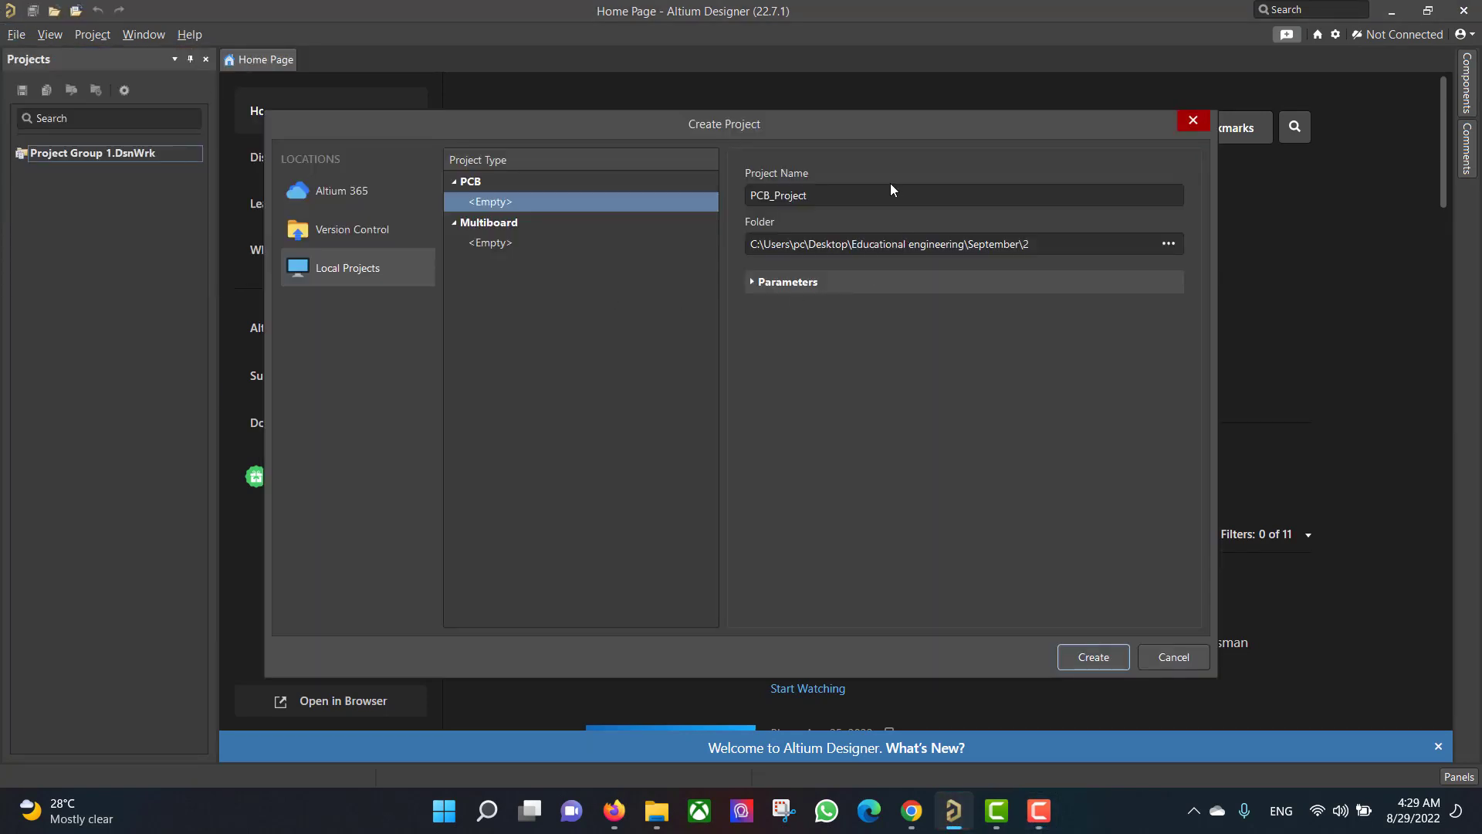
double_click(1009, 196)
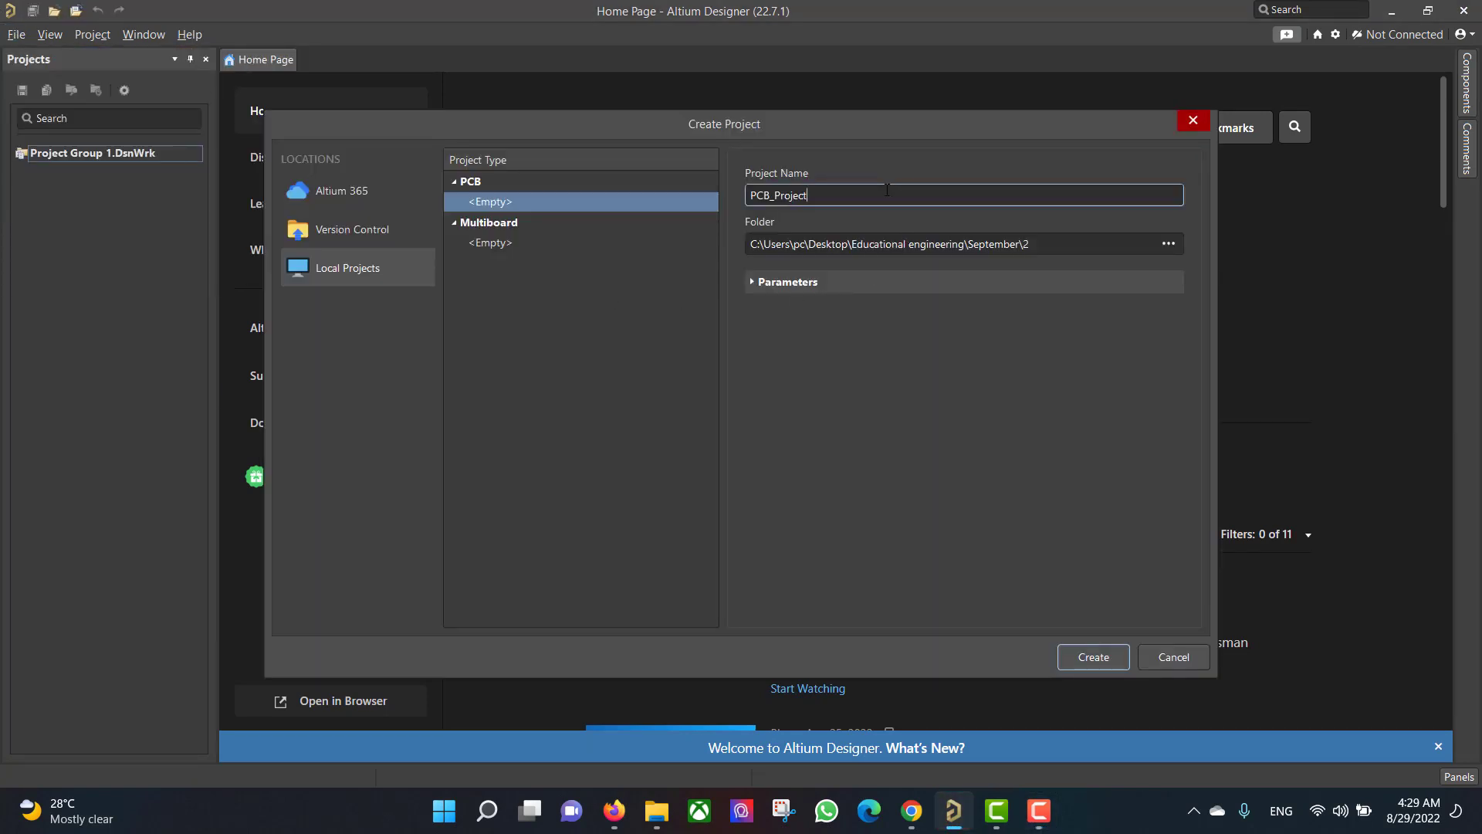
key(BackSpace)
text(Battery Level indecator)
- Set the project location to folder 3 inside September and create the project
click(1170, 244)
click(630, 208)
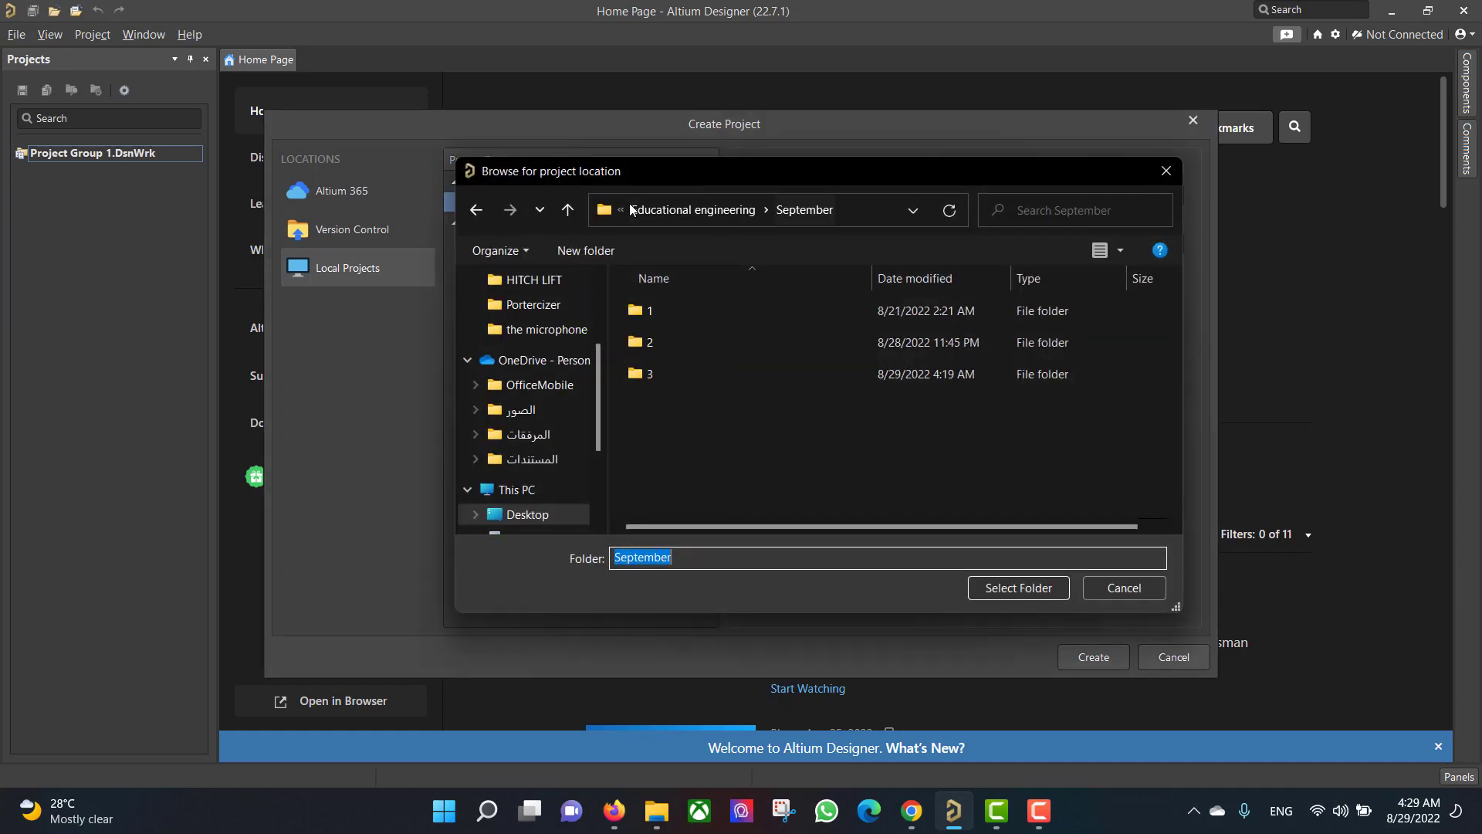
double_click(679, 373)
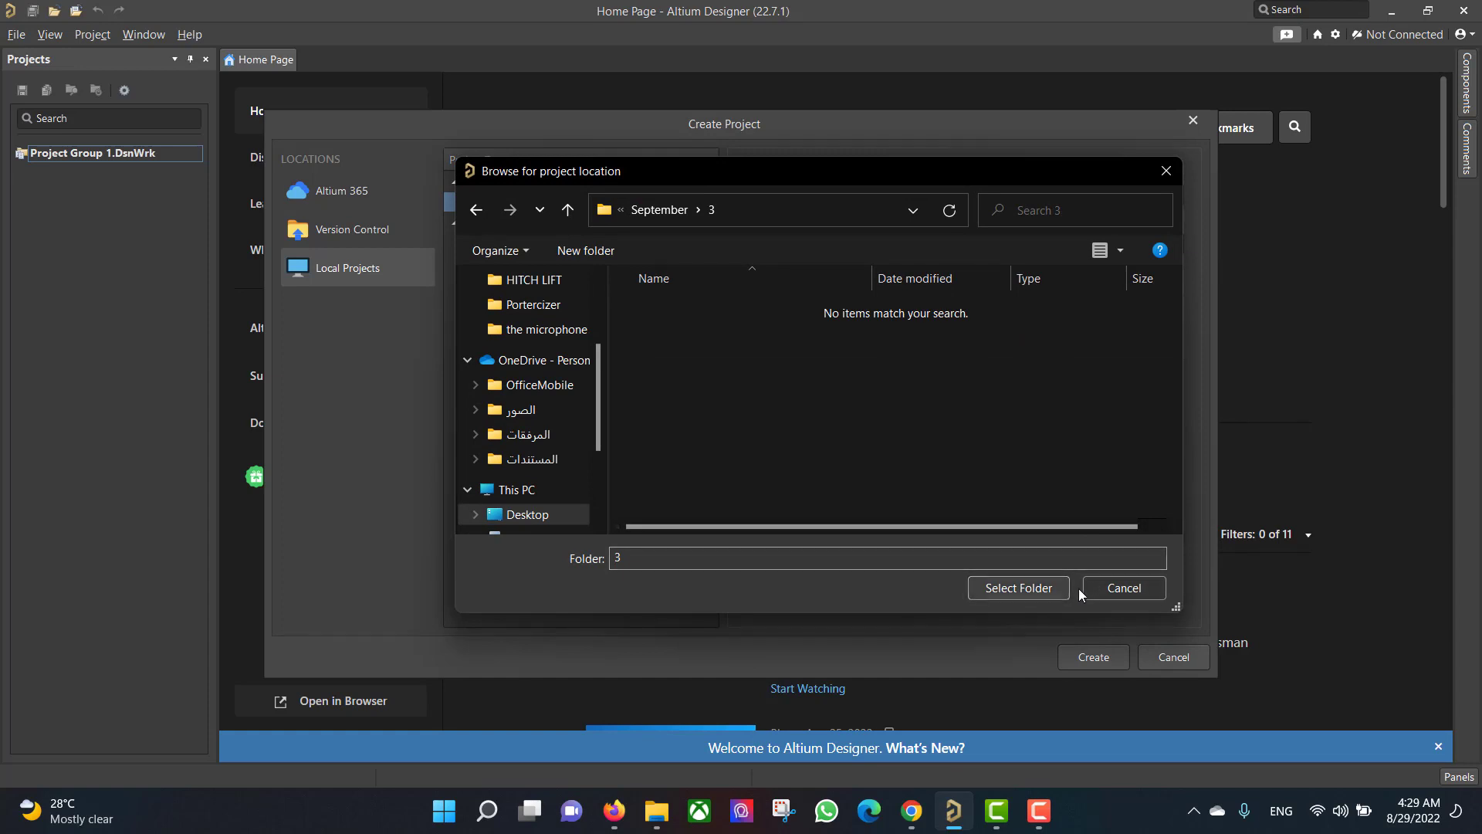
click(1044, 590)
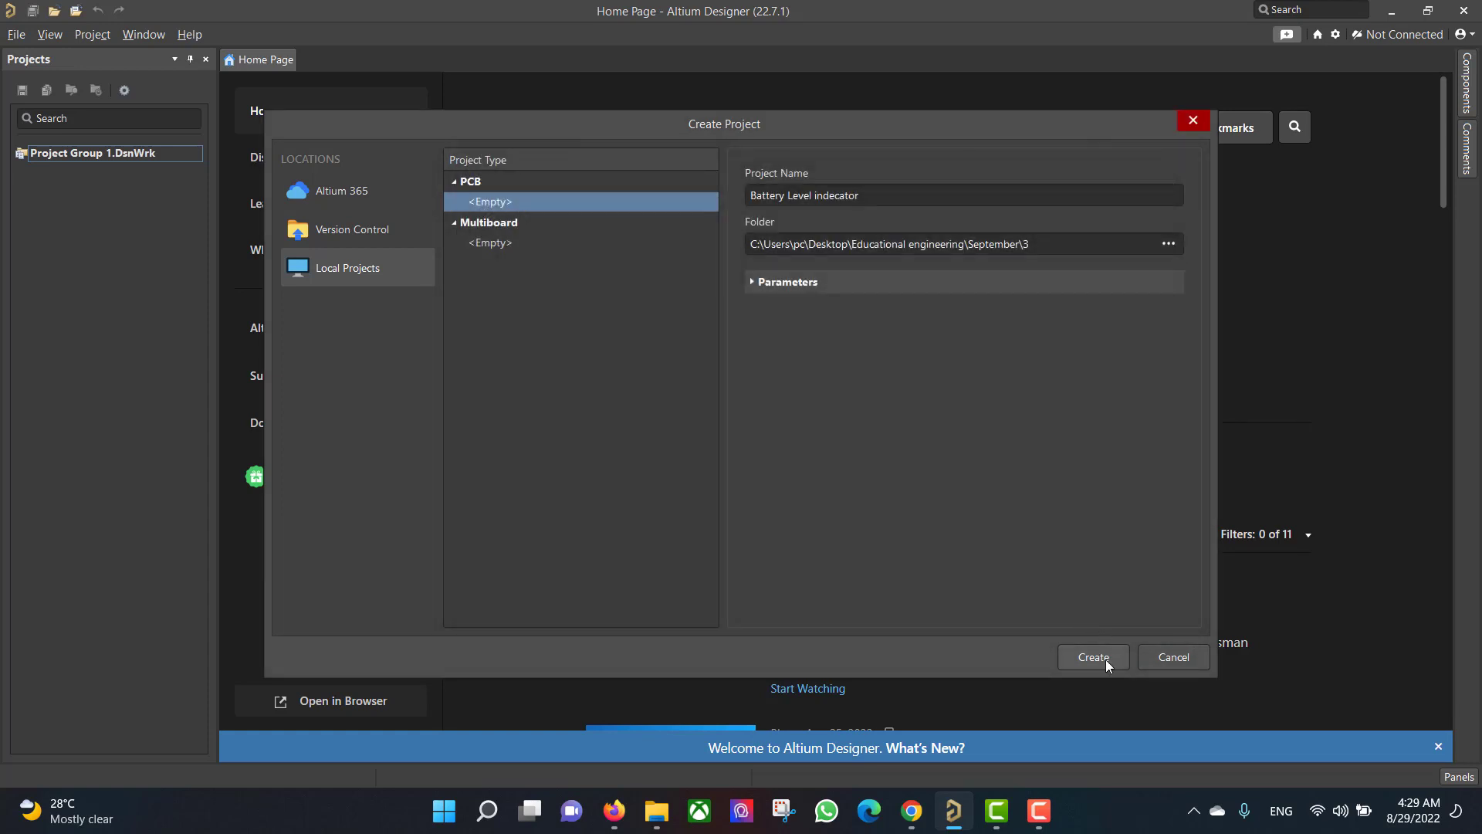
click(1093, 657)
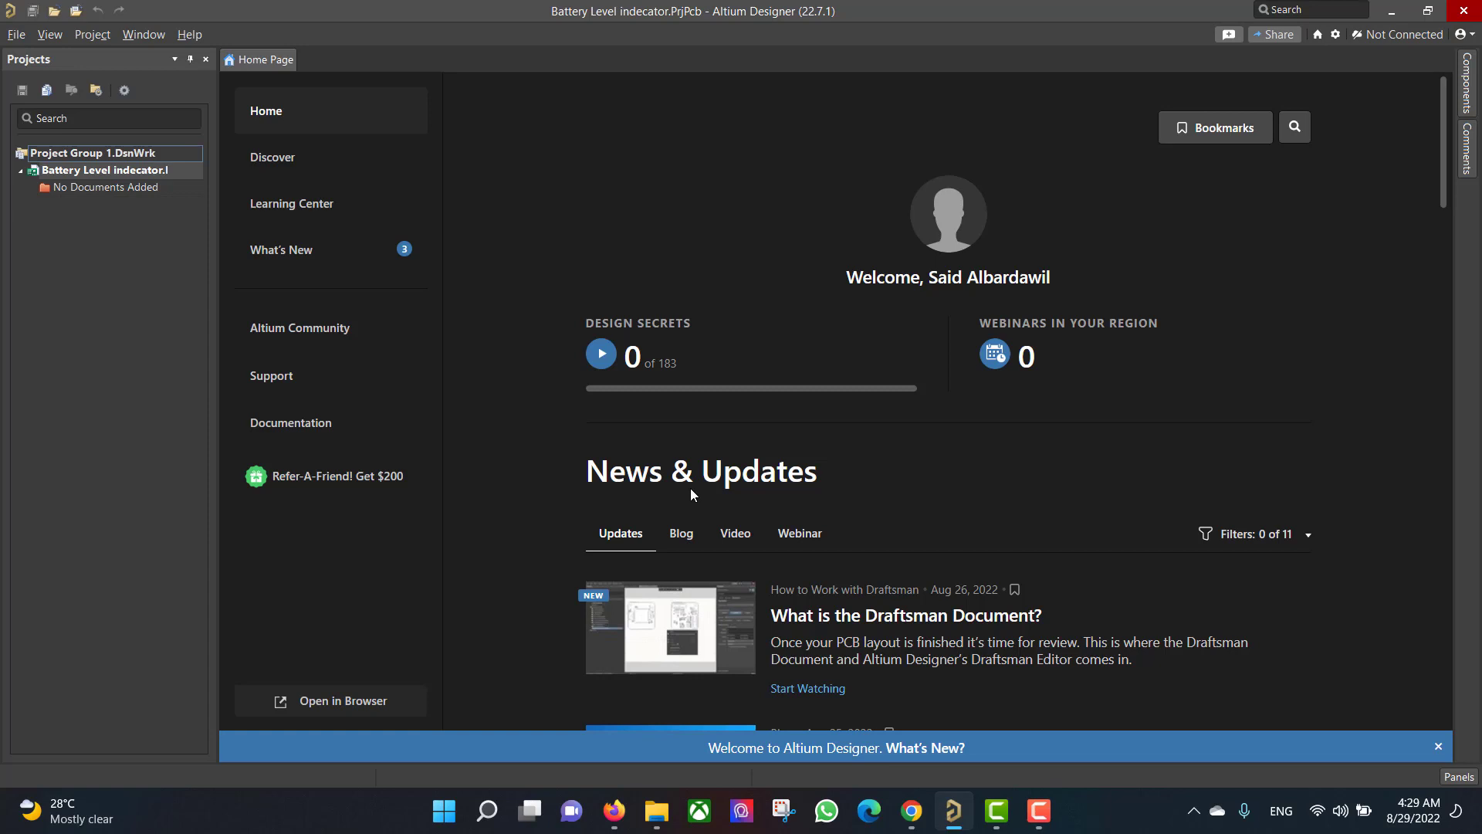
- Add a new schematic and a new PCB document to the Battery Level indecator project
right_click(91, 172)
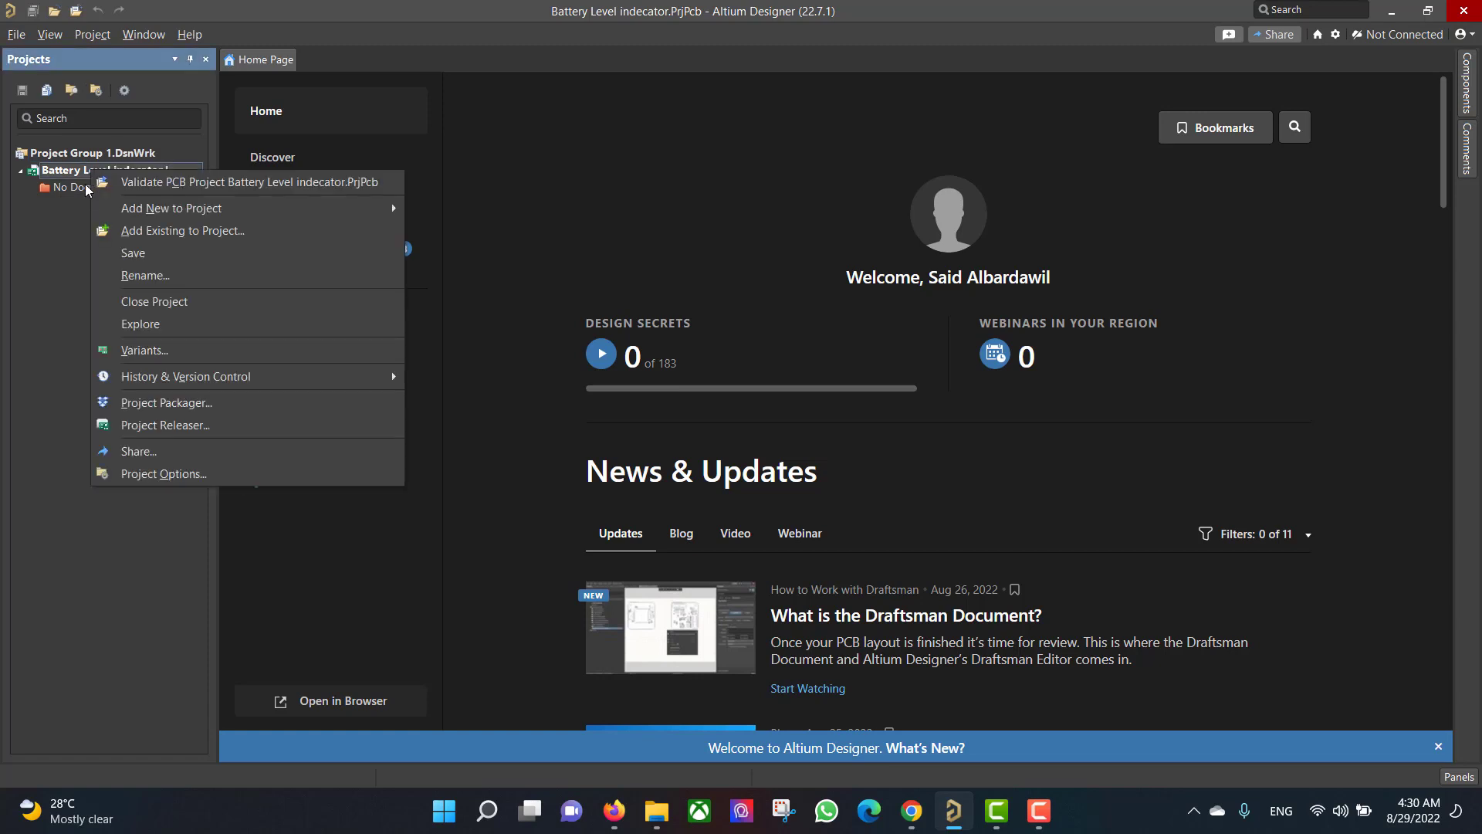
mouse_move(355, 209)
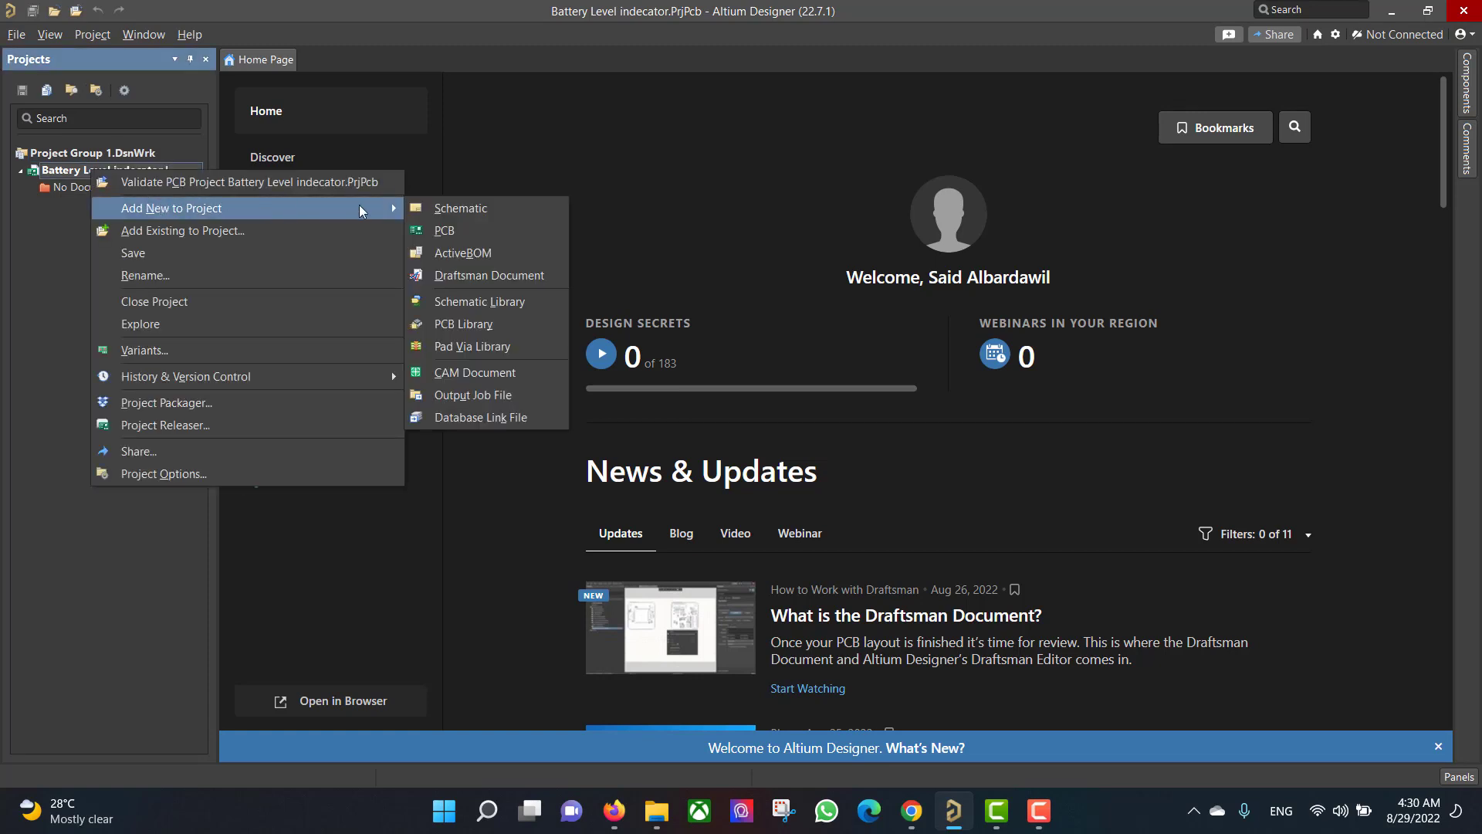
click(469, 207)
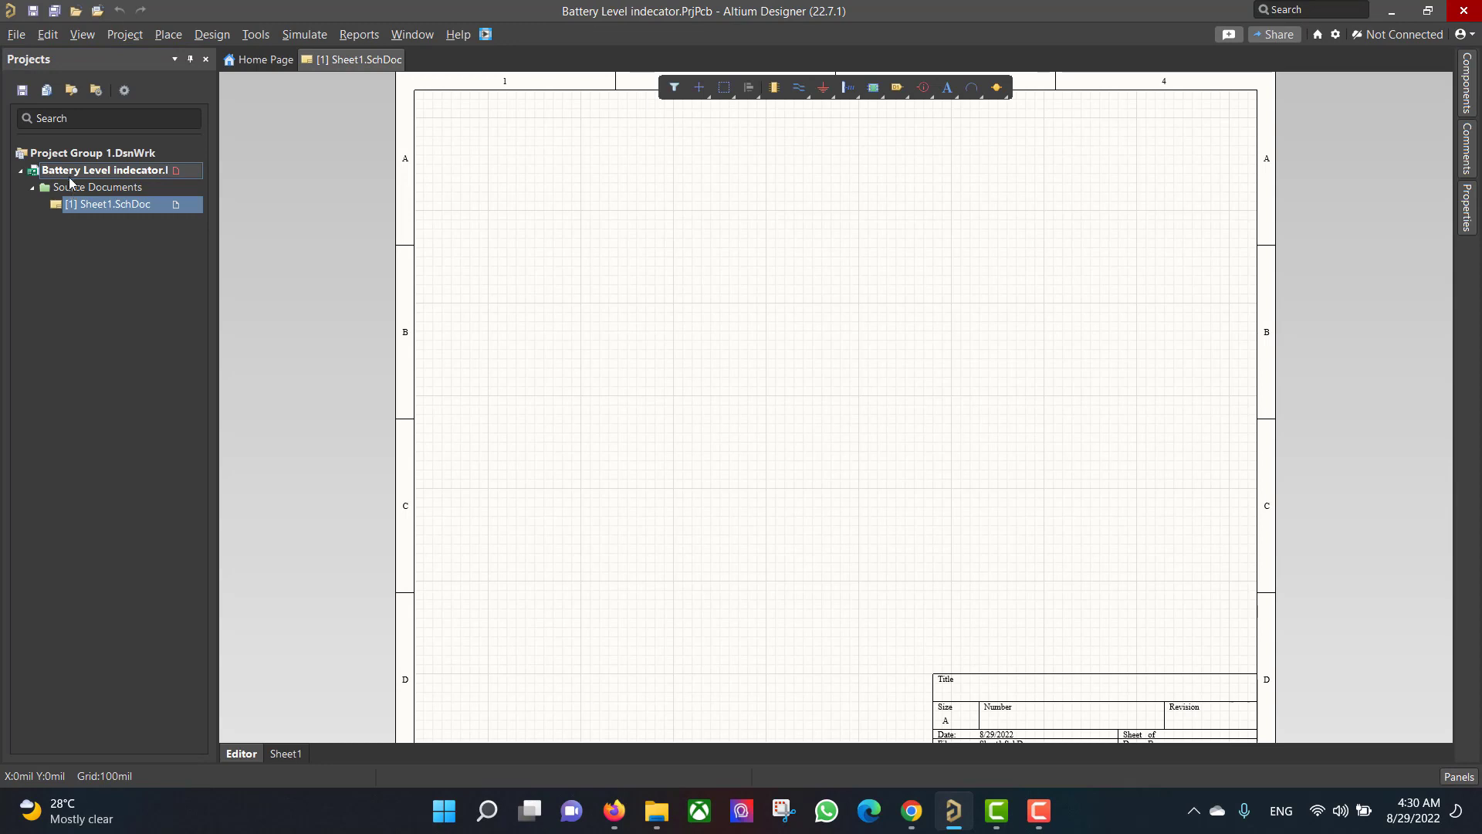
right_click(68, 173)
mouse_move(327, 212)
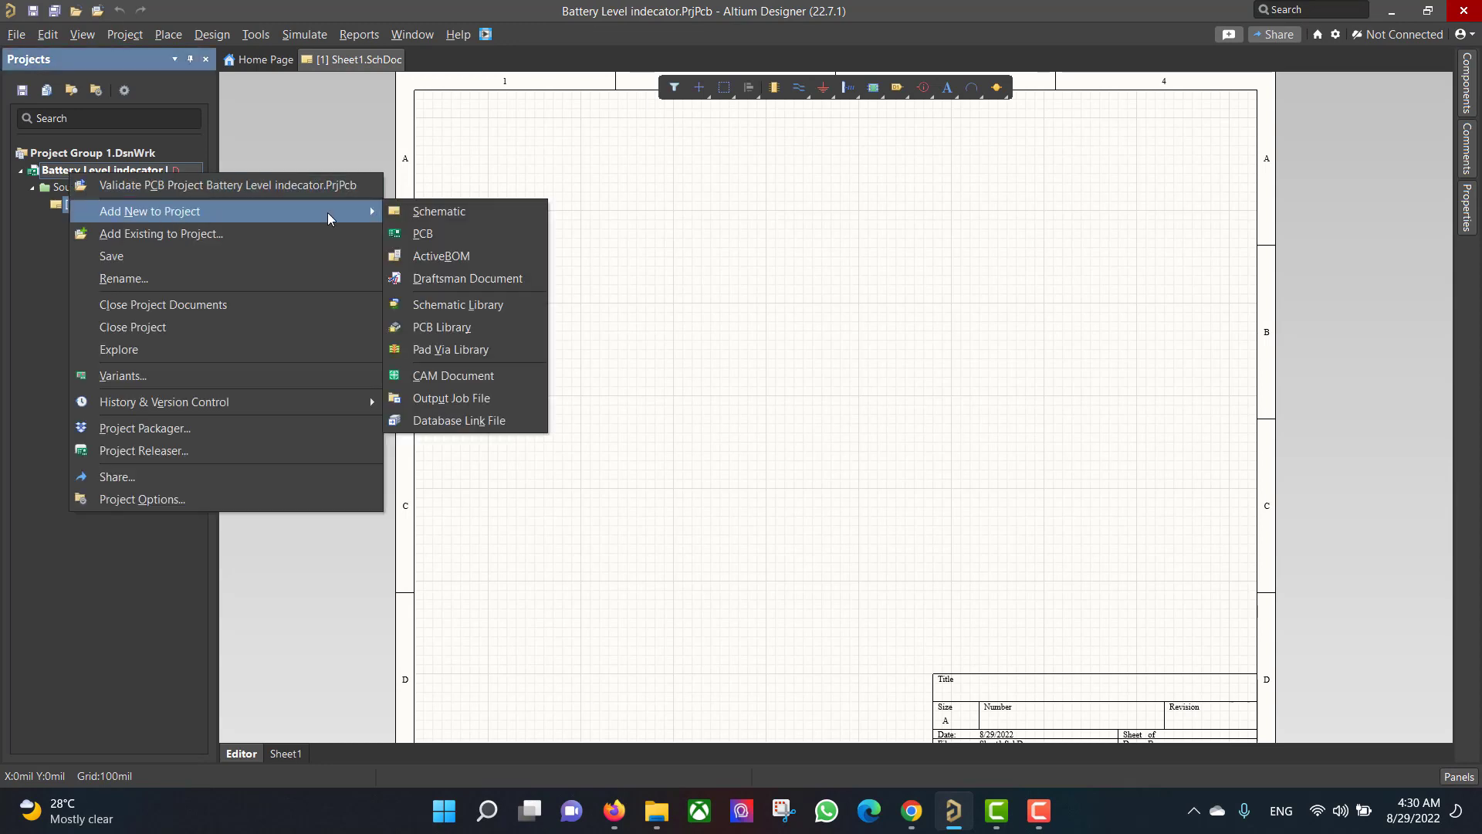
click(423, 234)
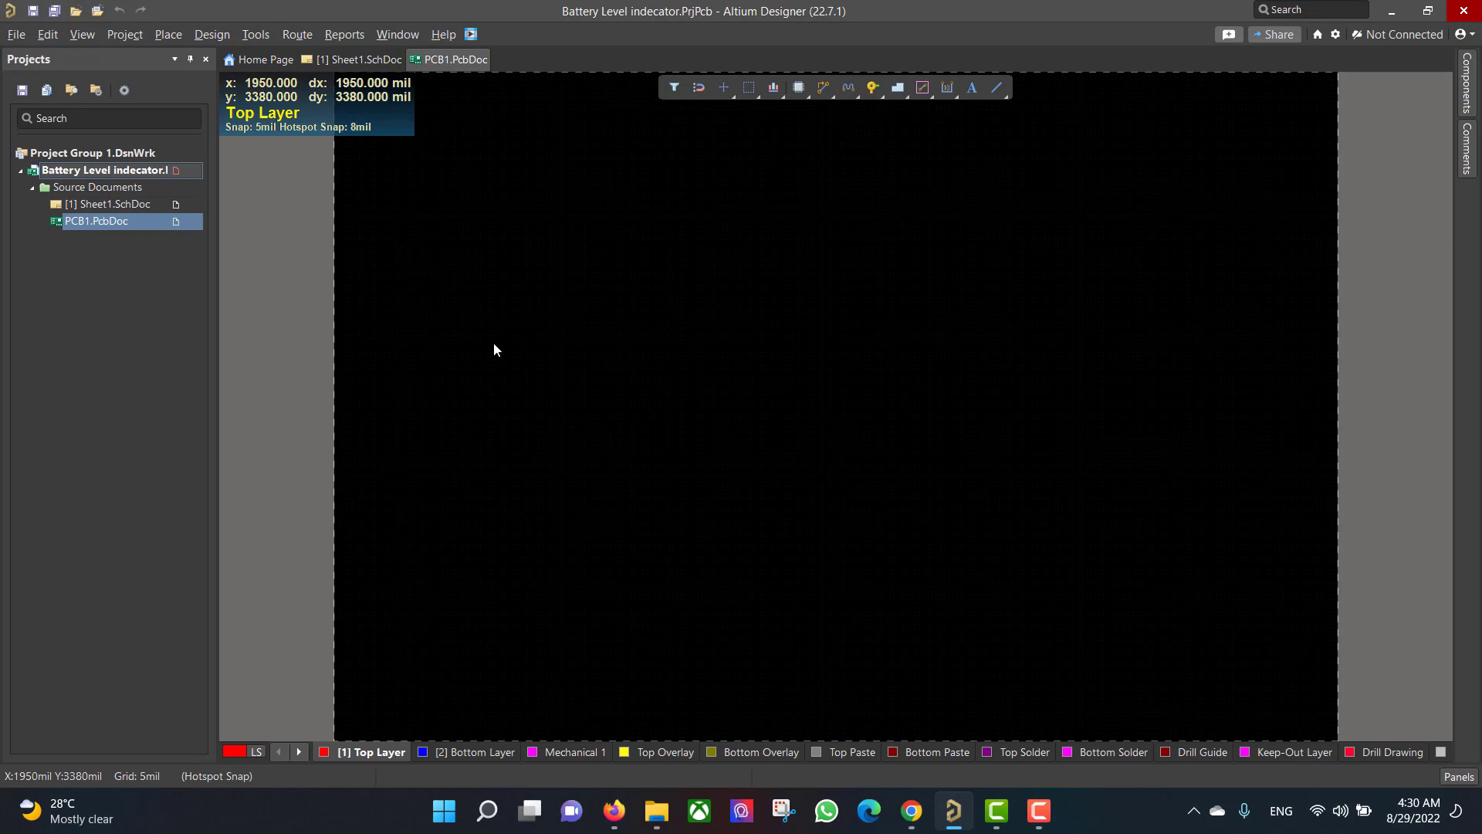
- Save the schematic as Sheet1 and the board as PCB1 in the Battery Level indecator folder
click(97, 204)
right_click(99, 207)
click(141, 240)
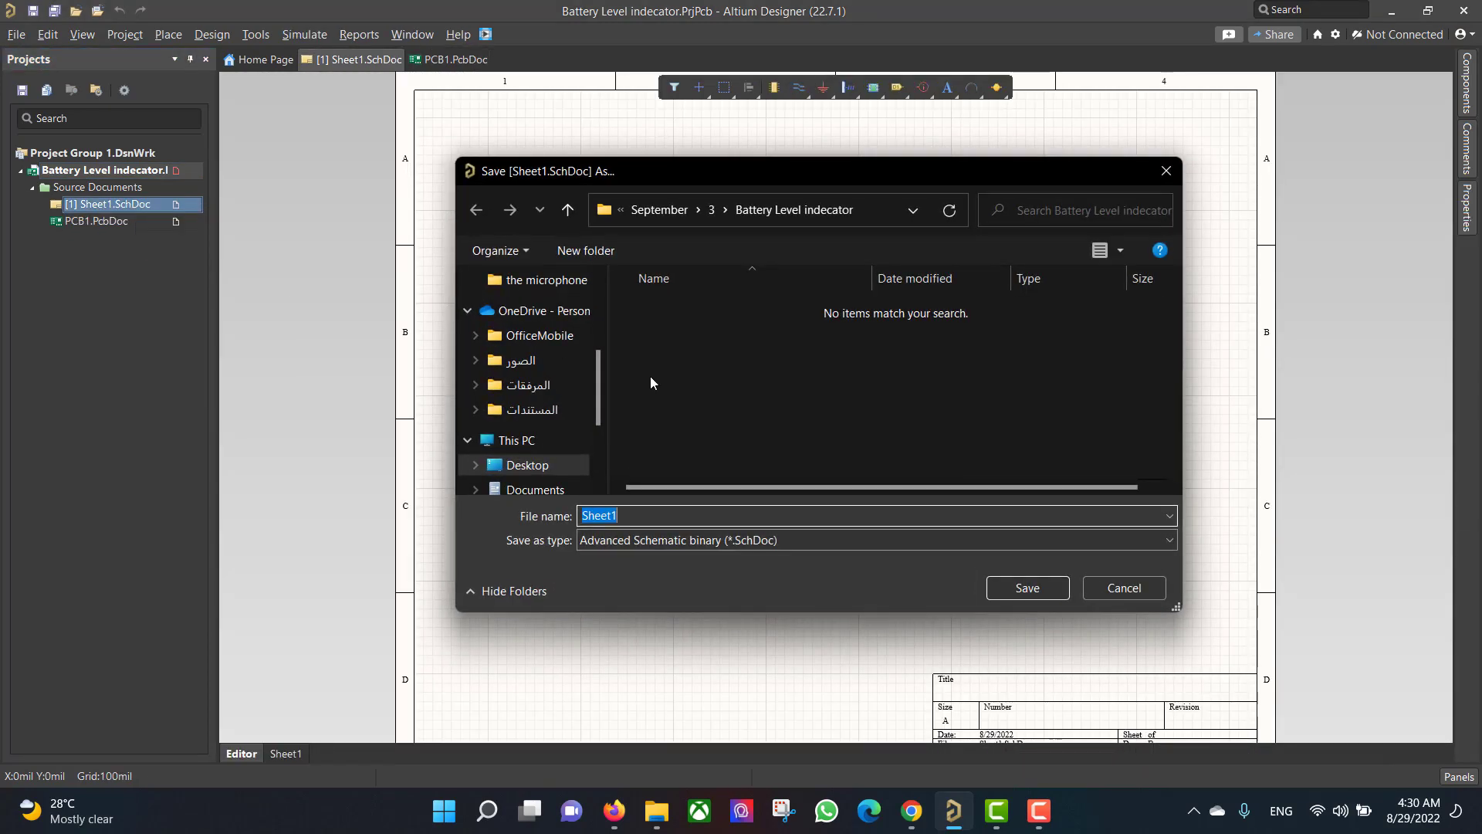
click(1024, 588)
click(85, 218)
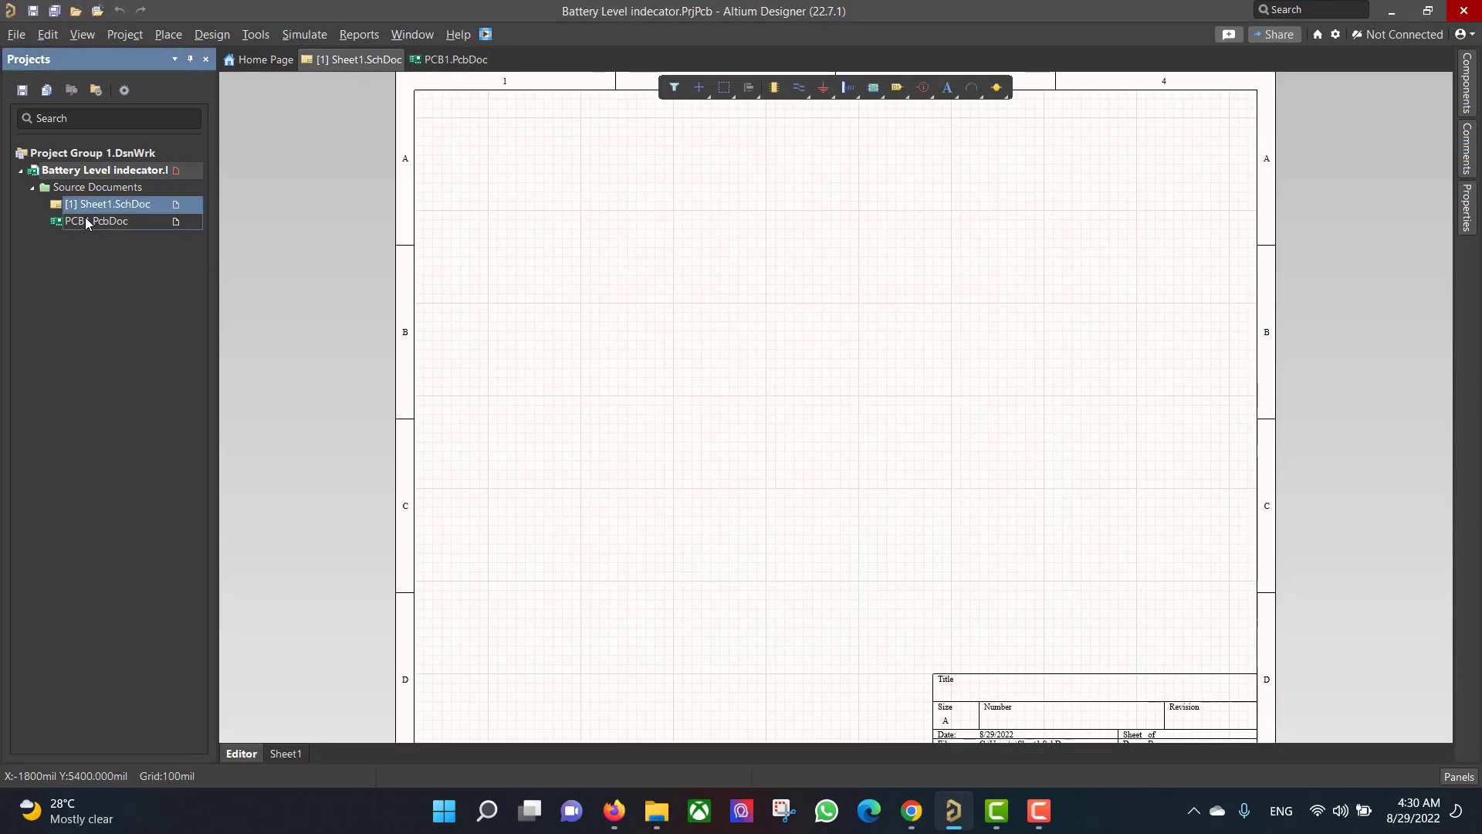
right_click(85, 219)
click(138, 253)
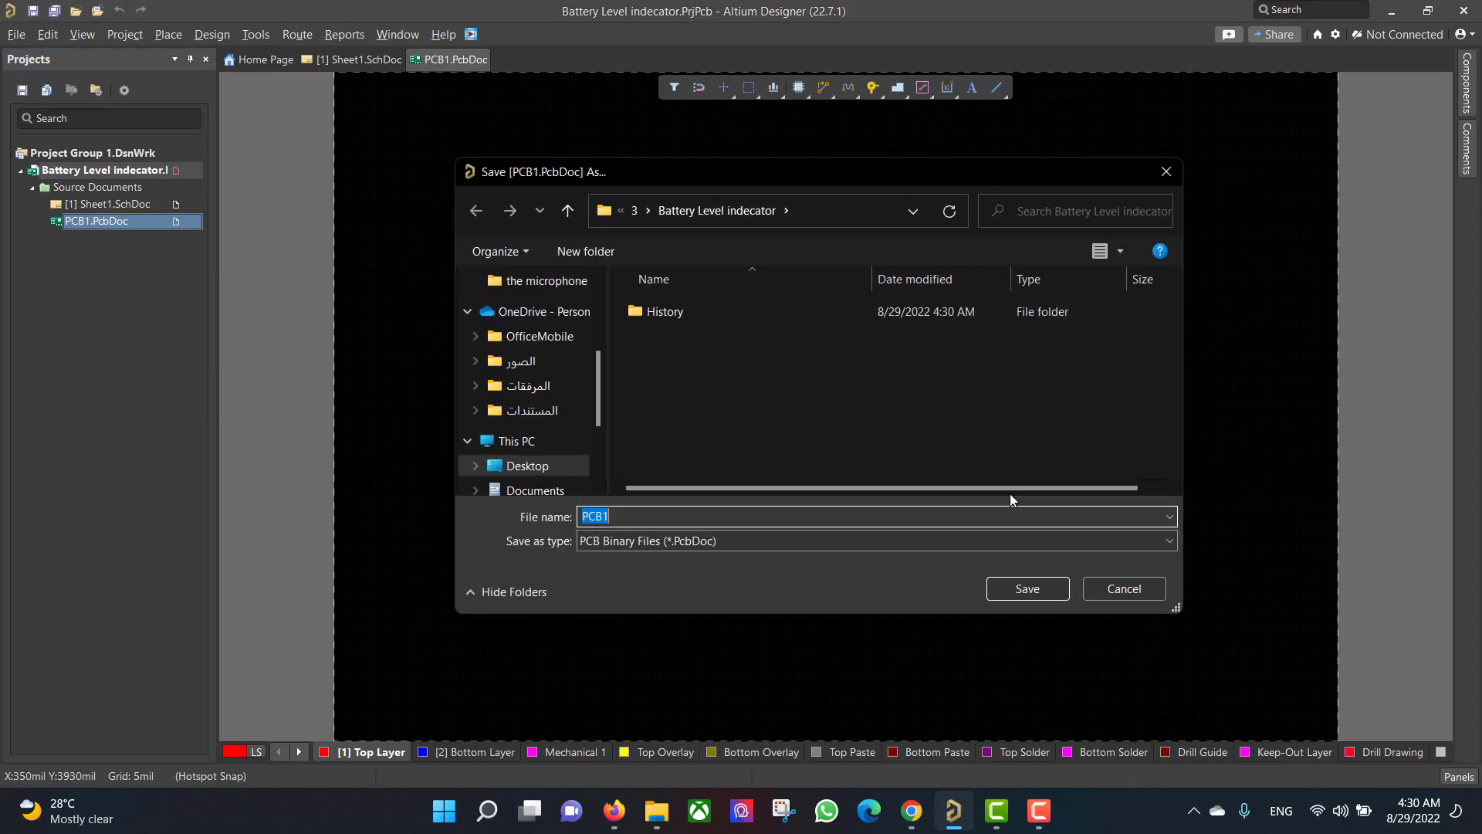
click(1027, 587)
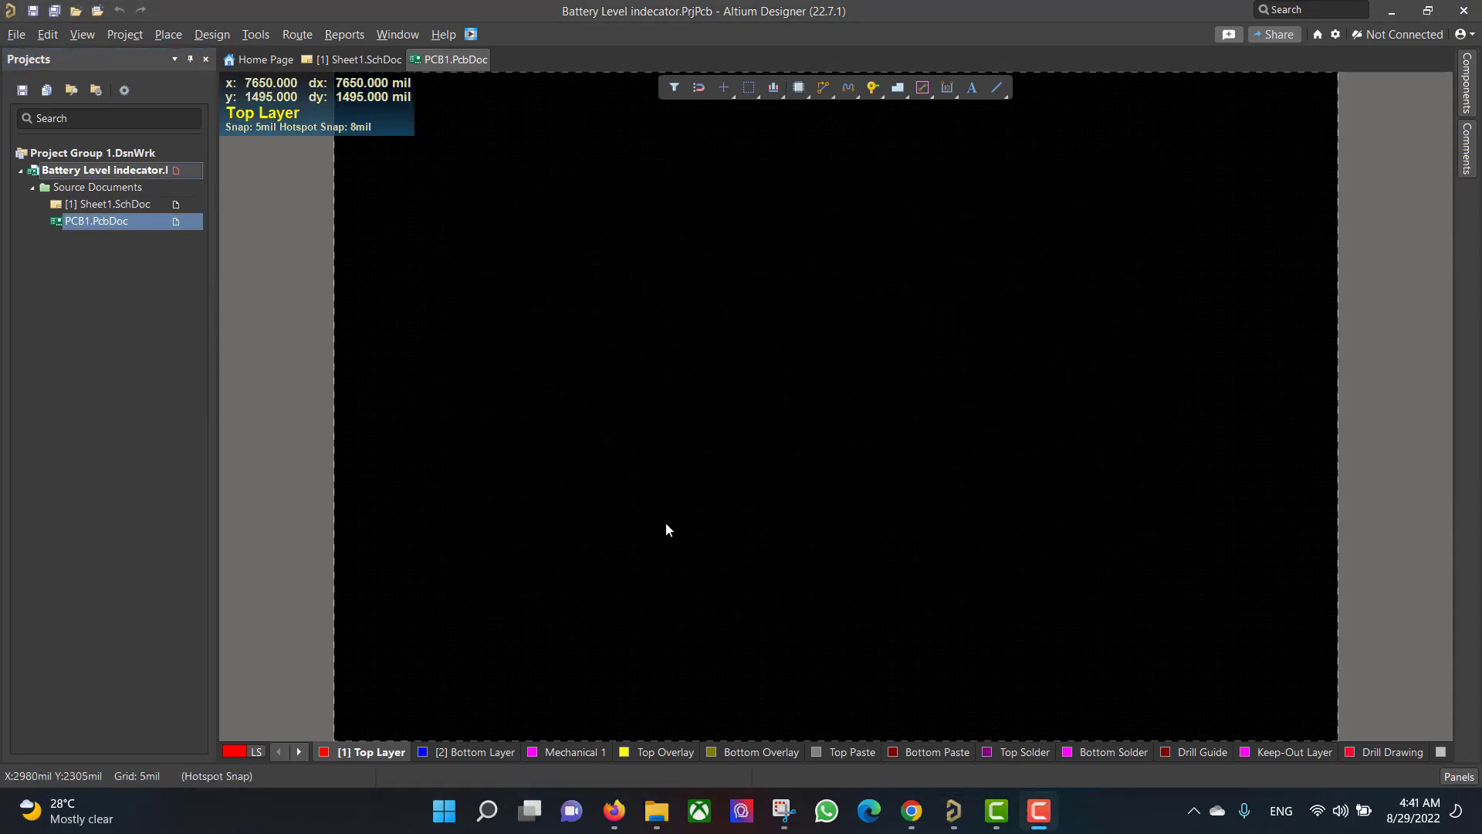
- Open the Sheet1 schematic and examine the LM3914N reference circuit in Snipping Tool
double_click(110, 206)
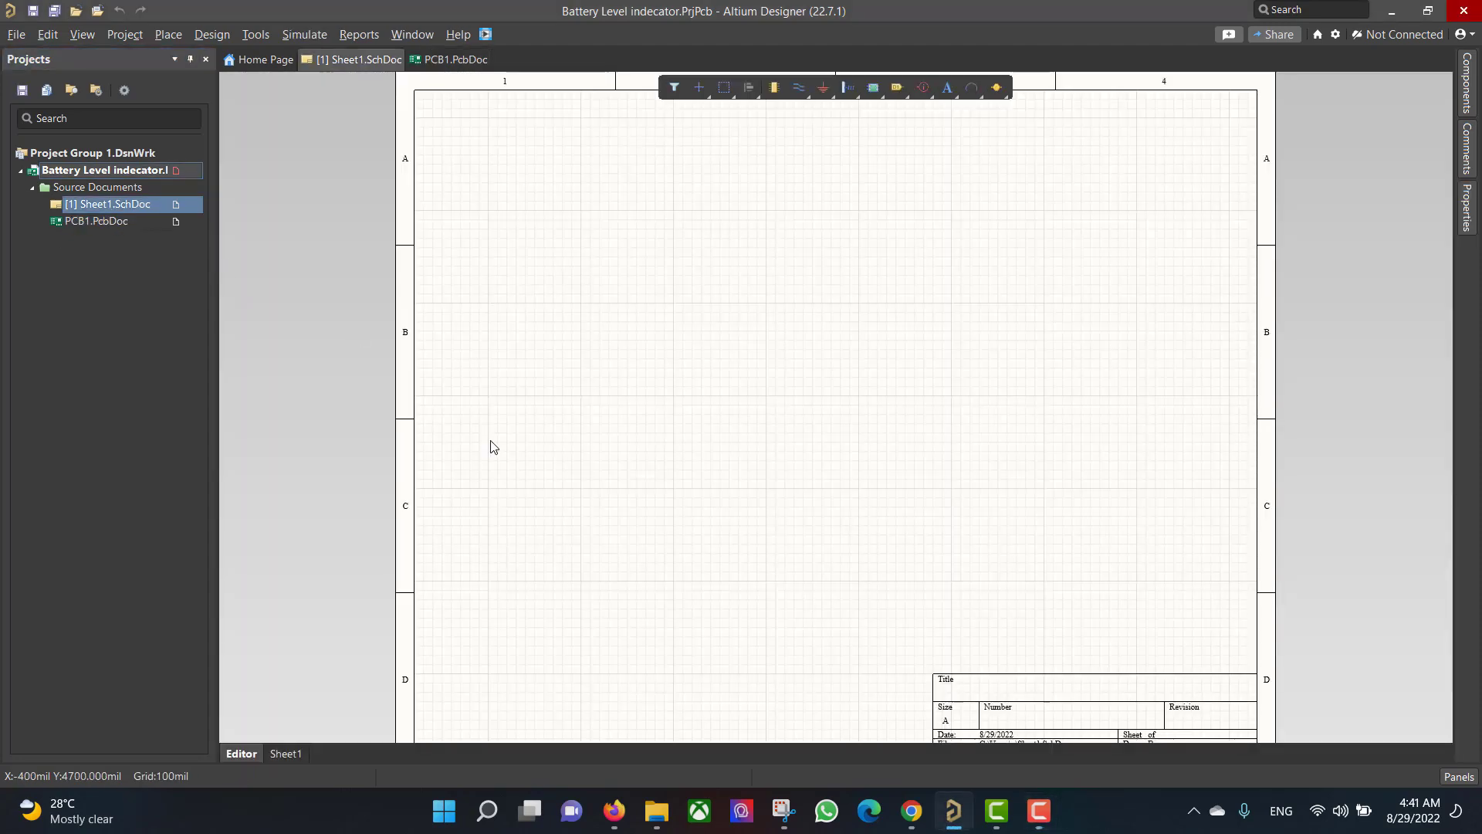
click(783, 810)
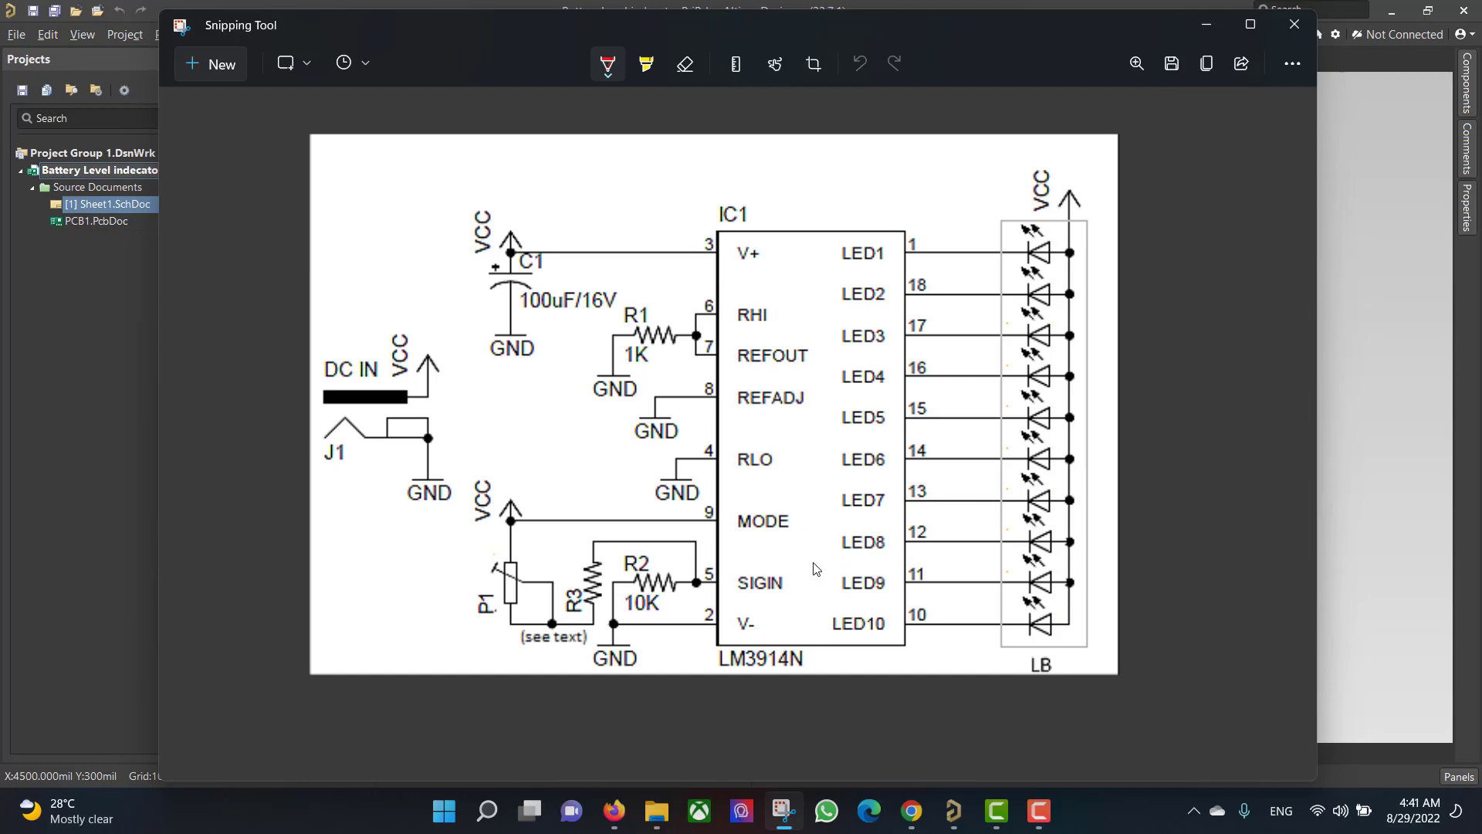
click(1203, 25)
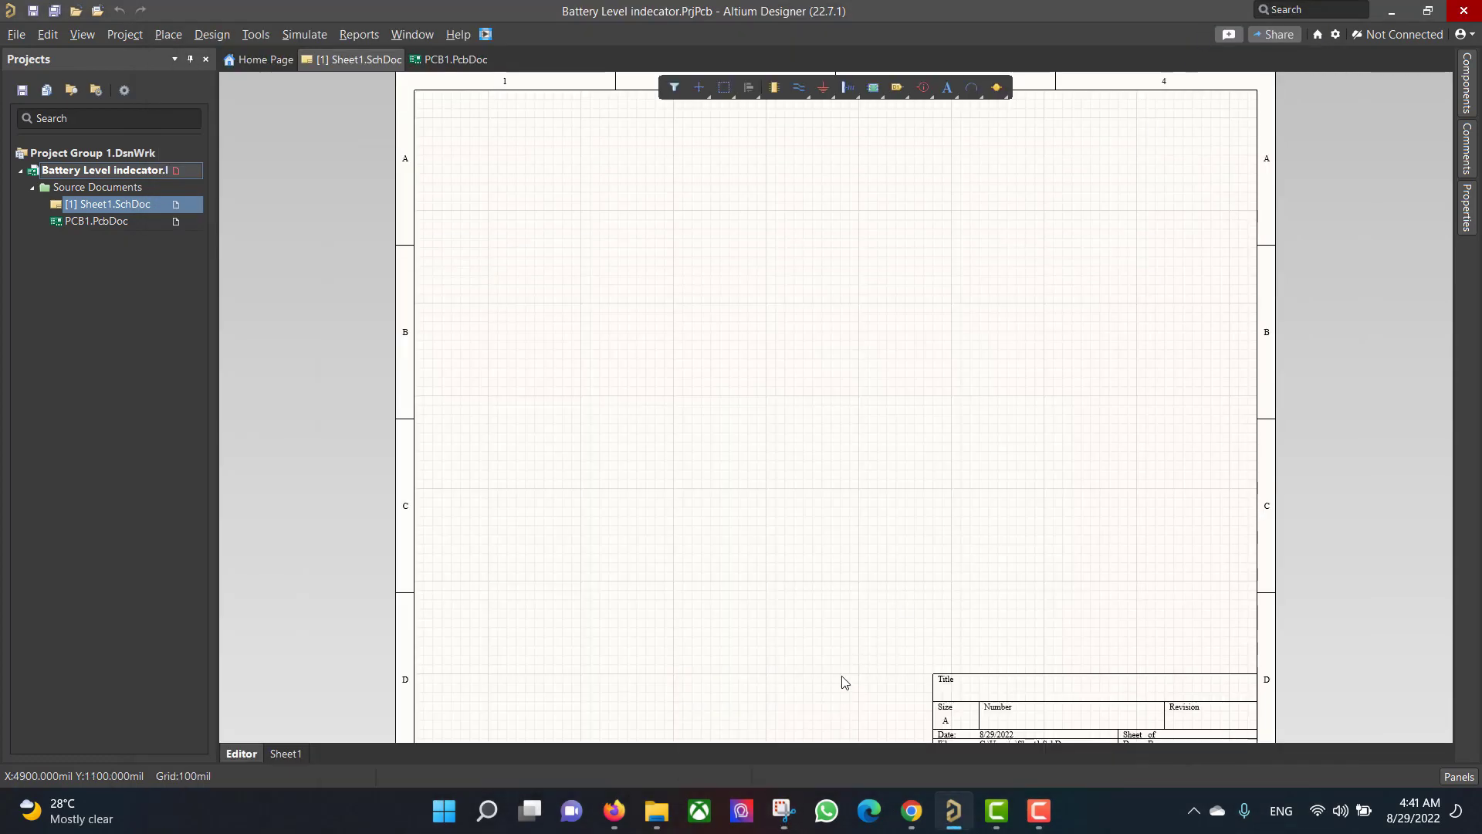
- Switch to Firefox and search SnapEDA for the part lm3914n
click(615, 810)
click(411, 432)
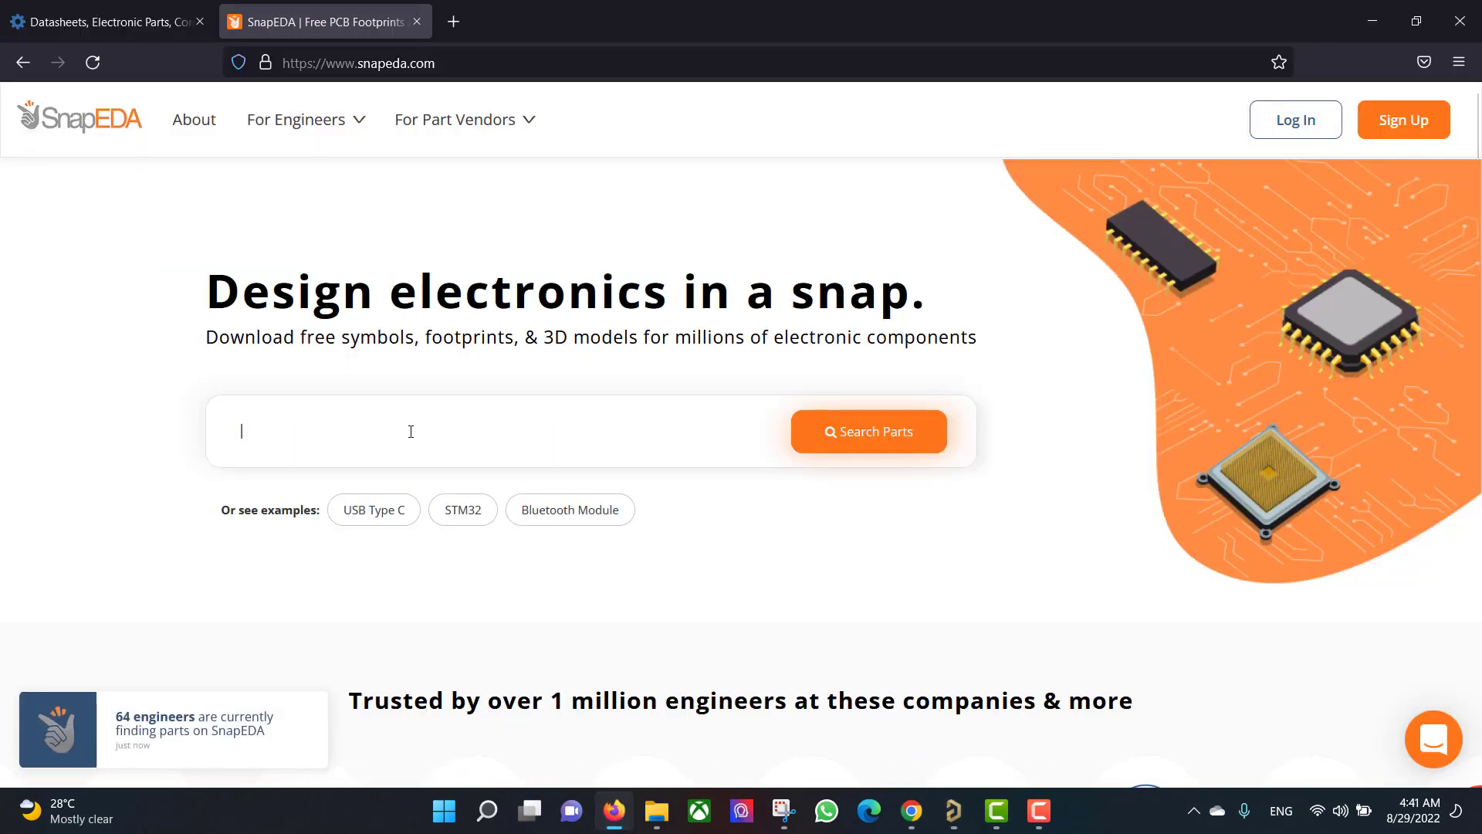
text(lm3914n)
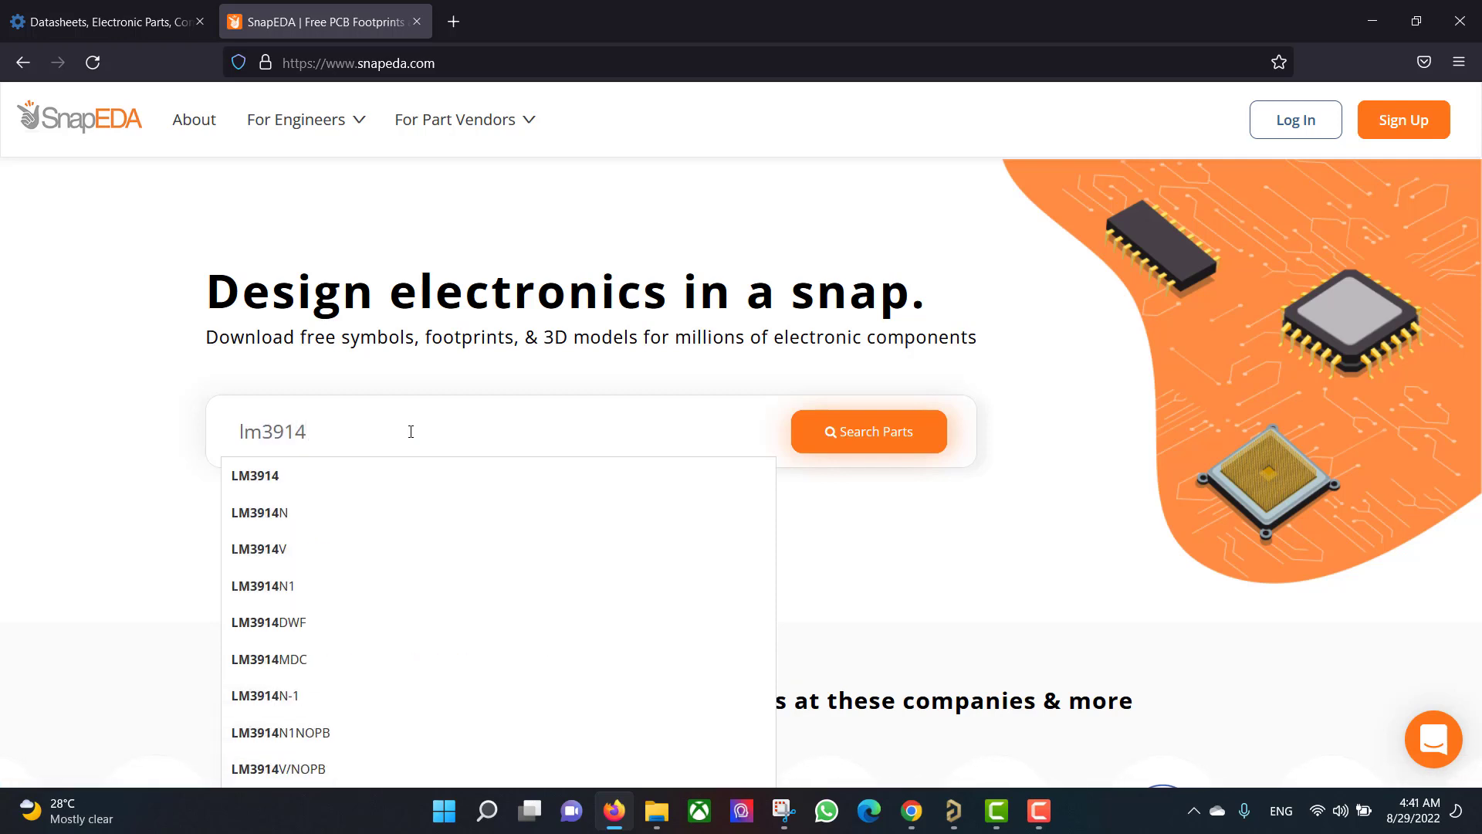
key(Return)
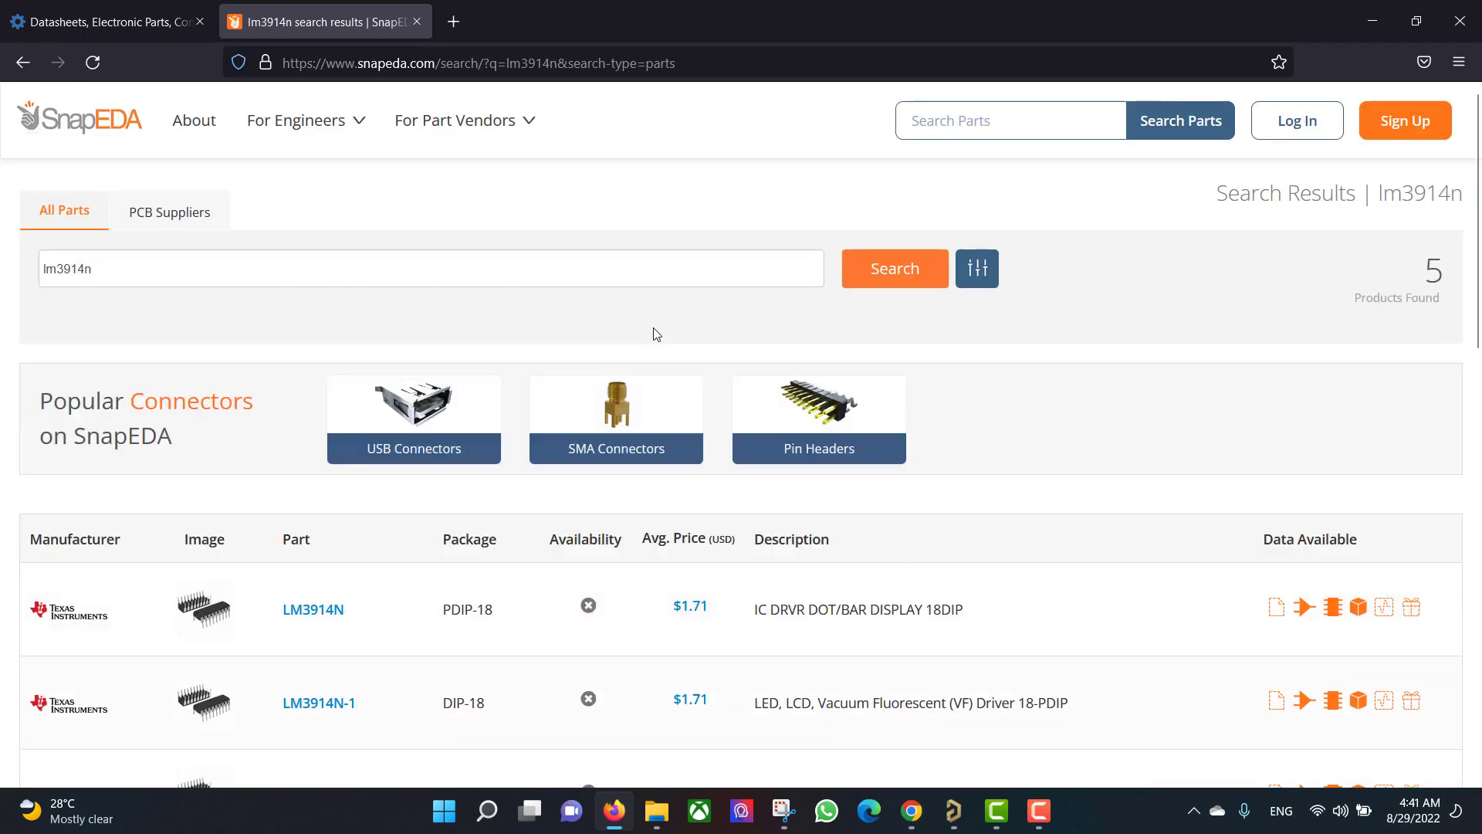
- Open the Texas Instruments LM3914N part and download its symbol and footprint in Altium format
scroll(641, 339, down, 3)
click(332, 412)
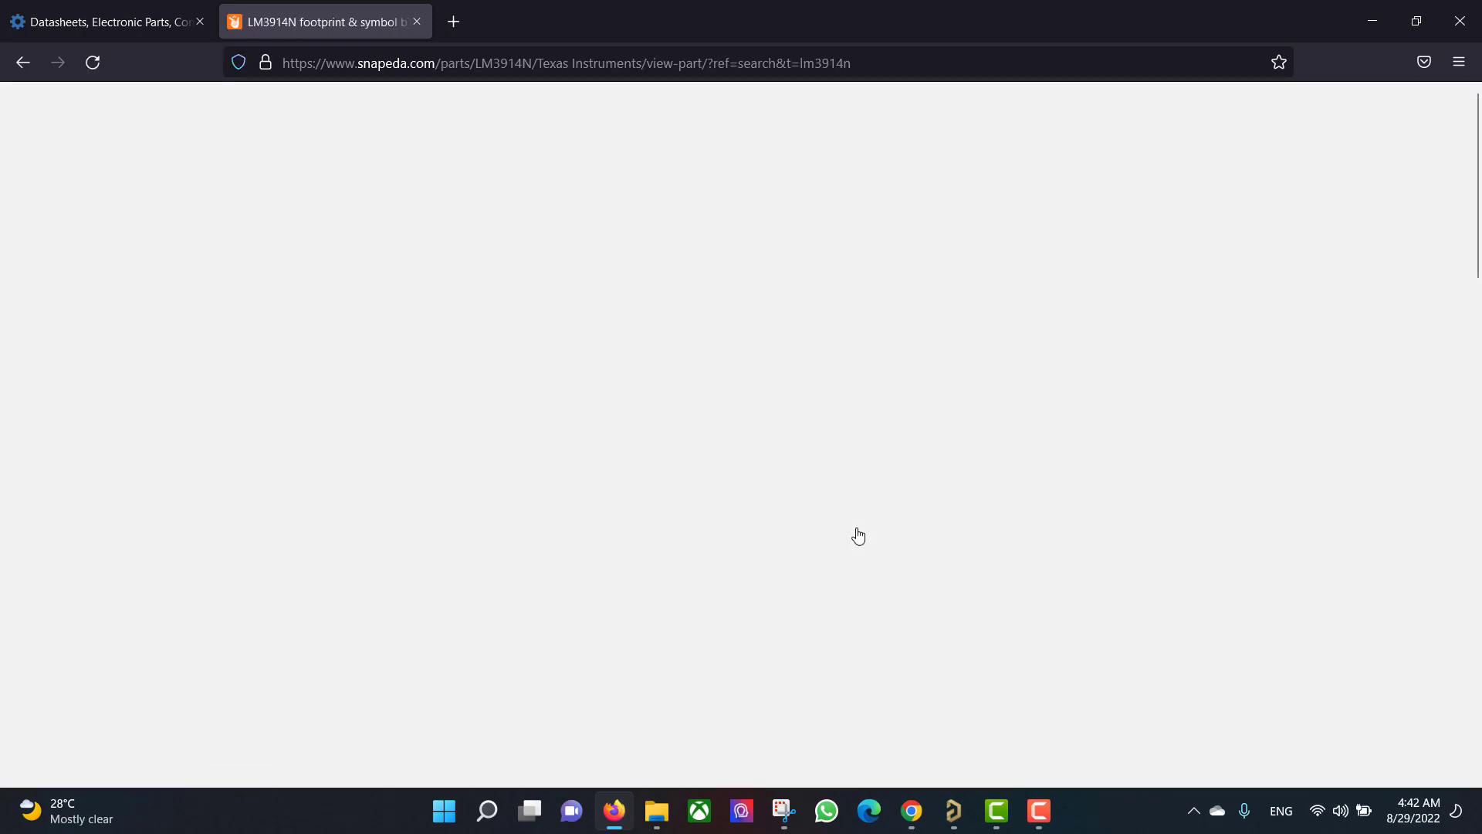
scroll(853, 281, down, 4)
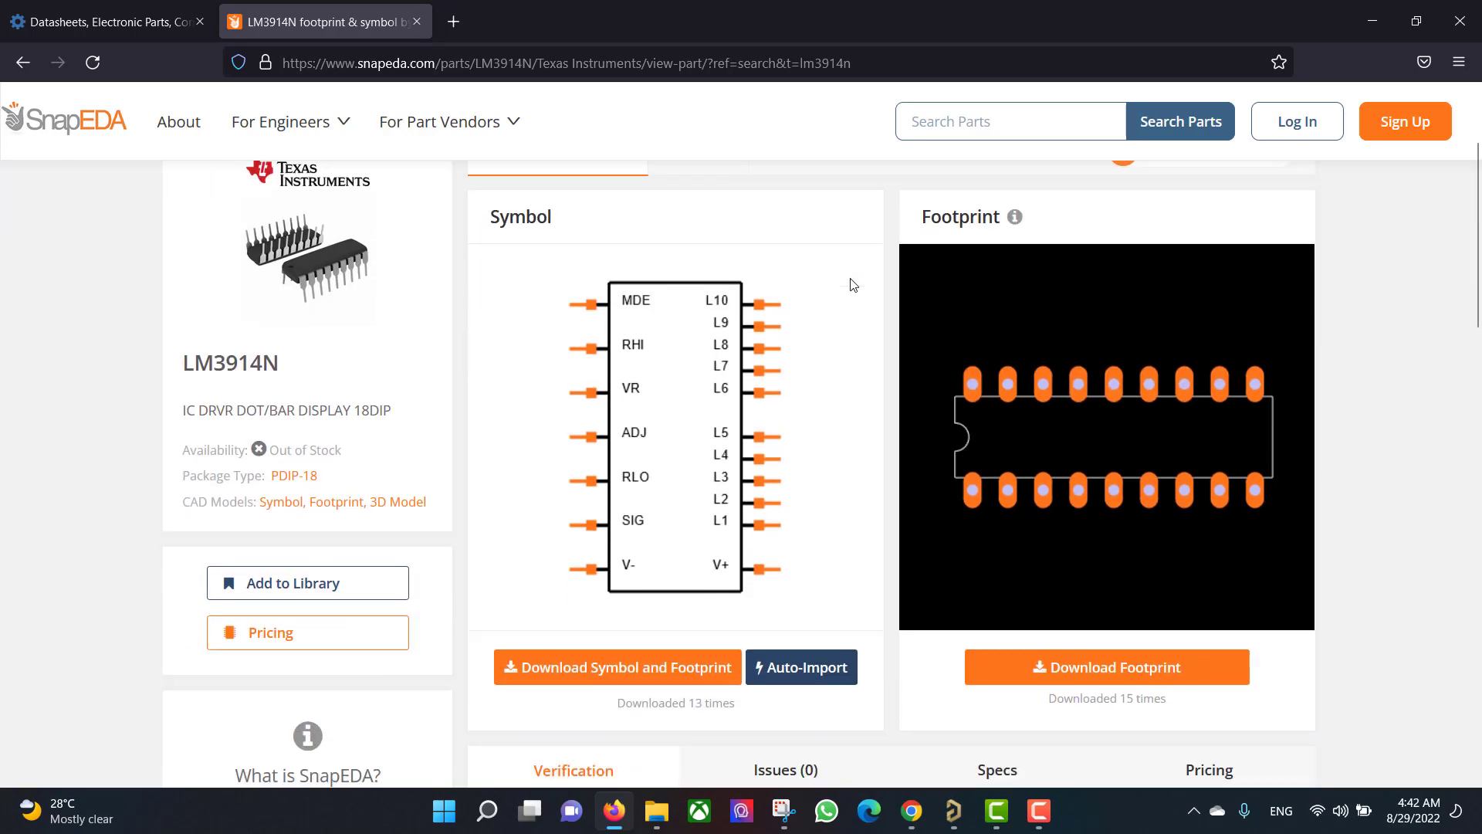
scroll(886, 395, up, 3)
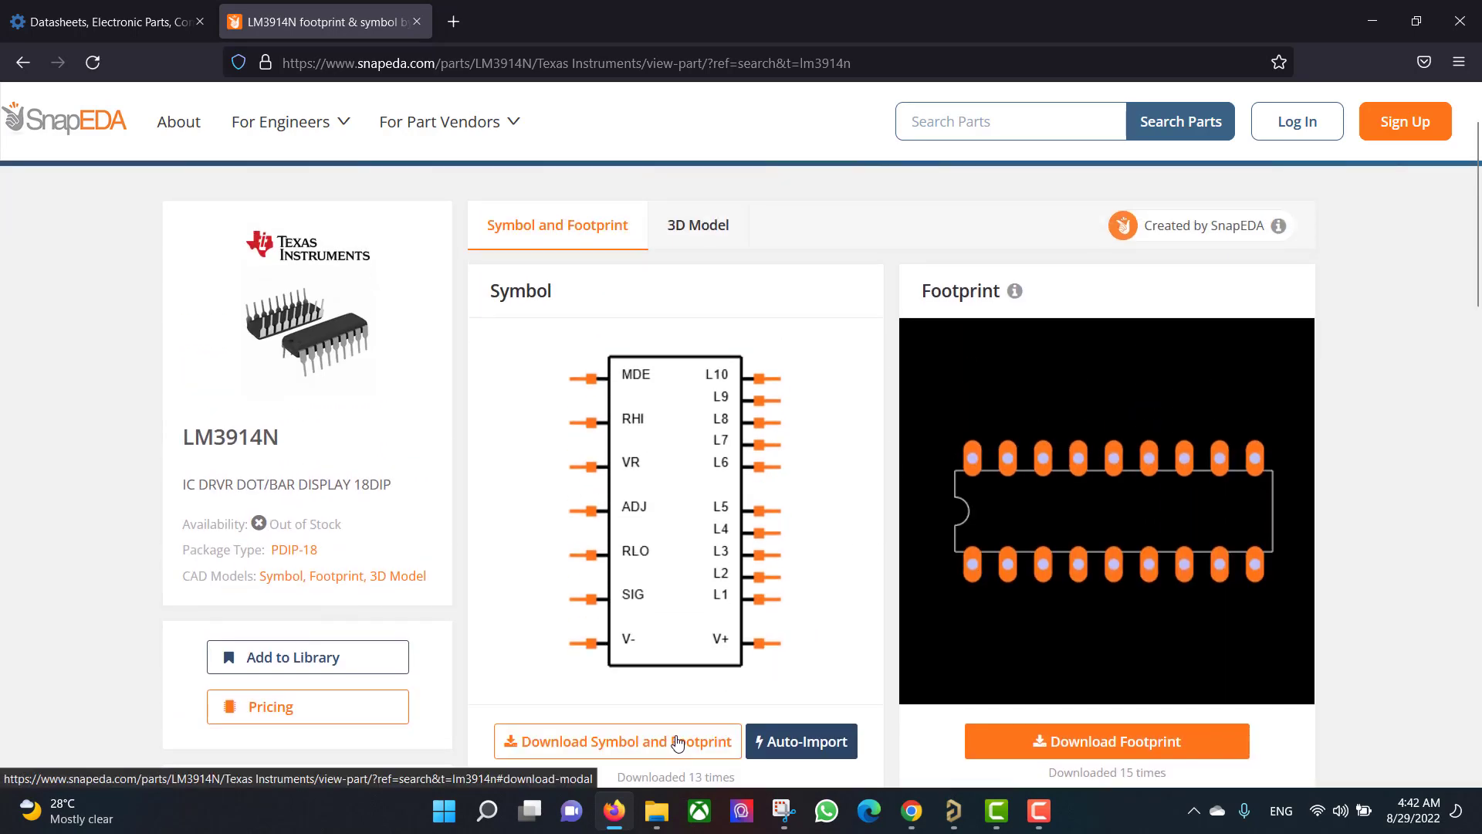
click(1091, 661)
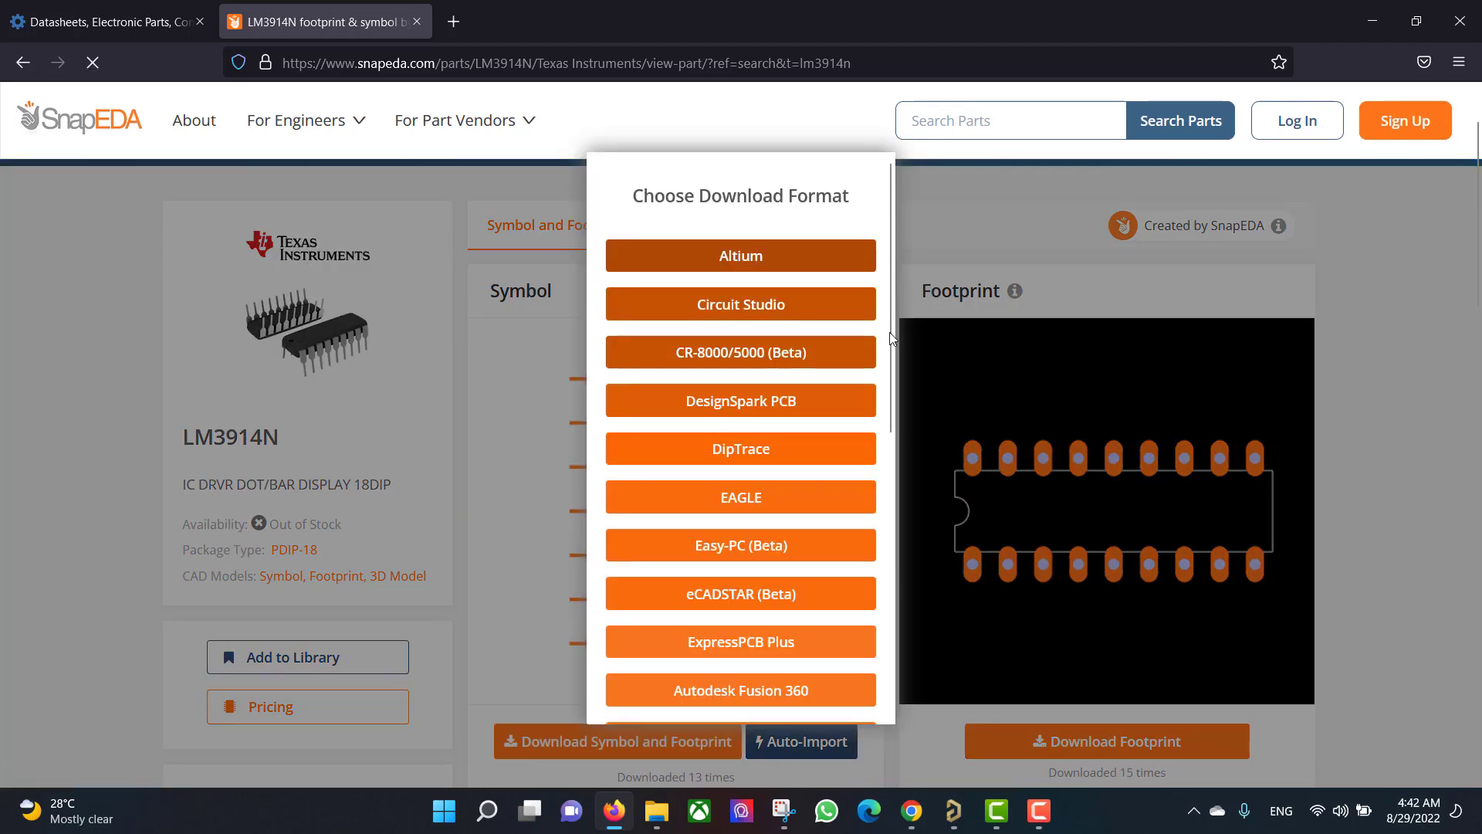
click(796, 263)
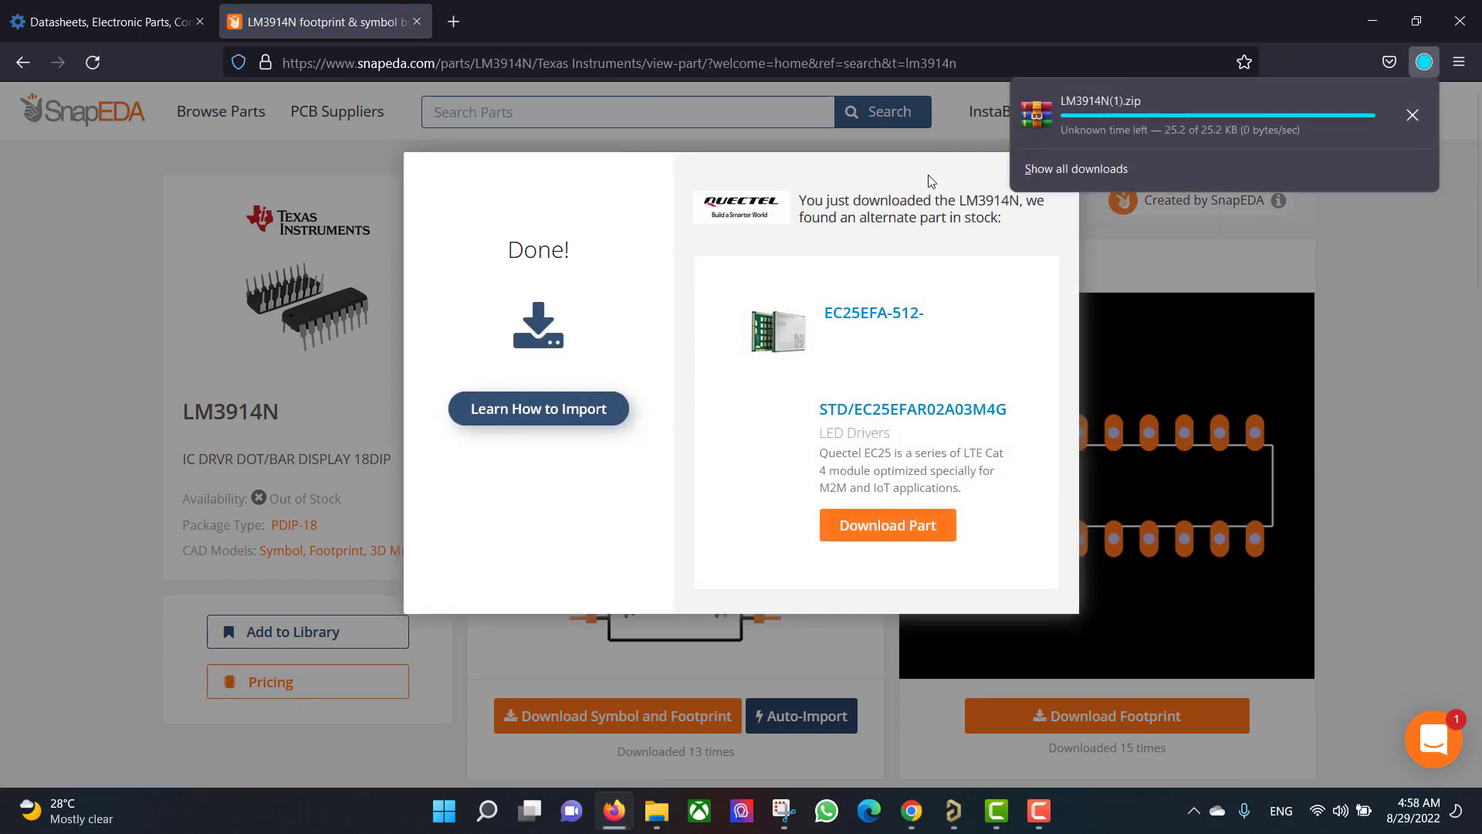
click(956, 179)
click(1055, 179)
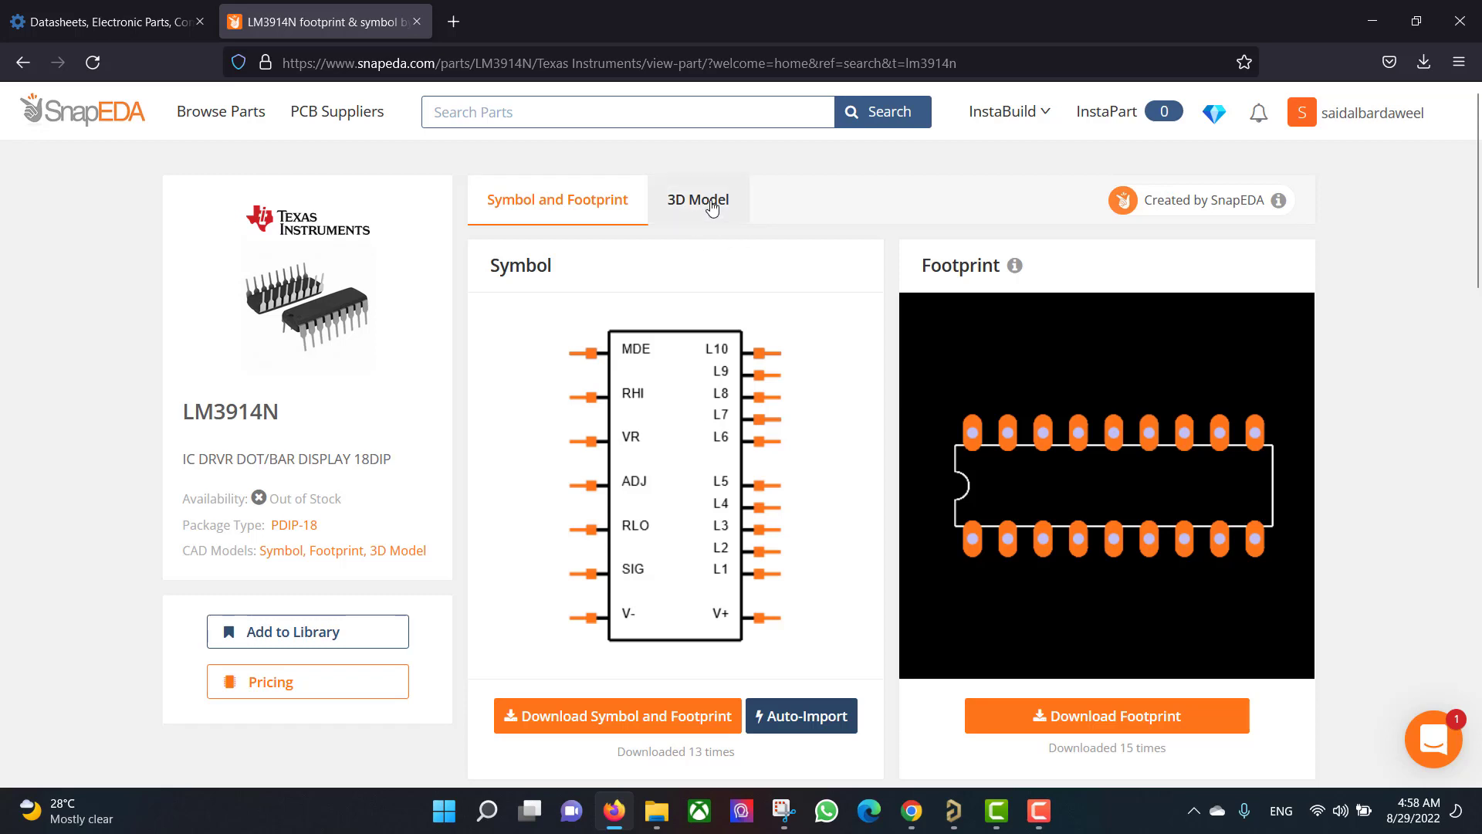
- View the LM3914N's 3D model, download it and dismiss the download notice
click(699, 204)
drag(930, 585, 956, 631)
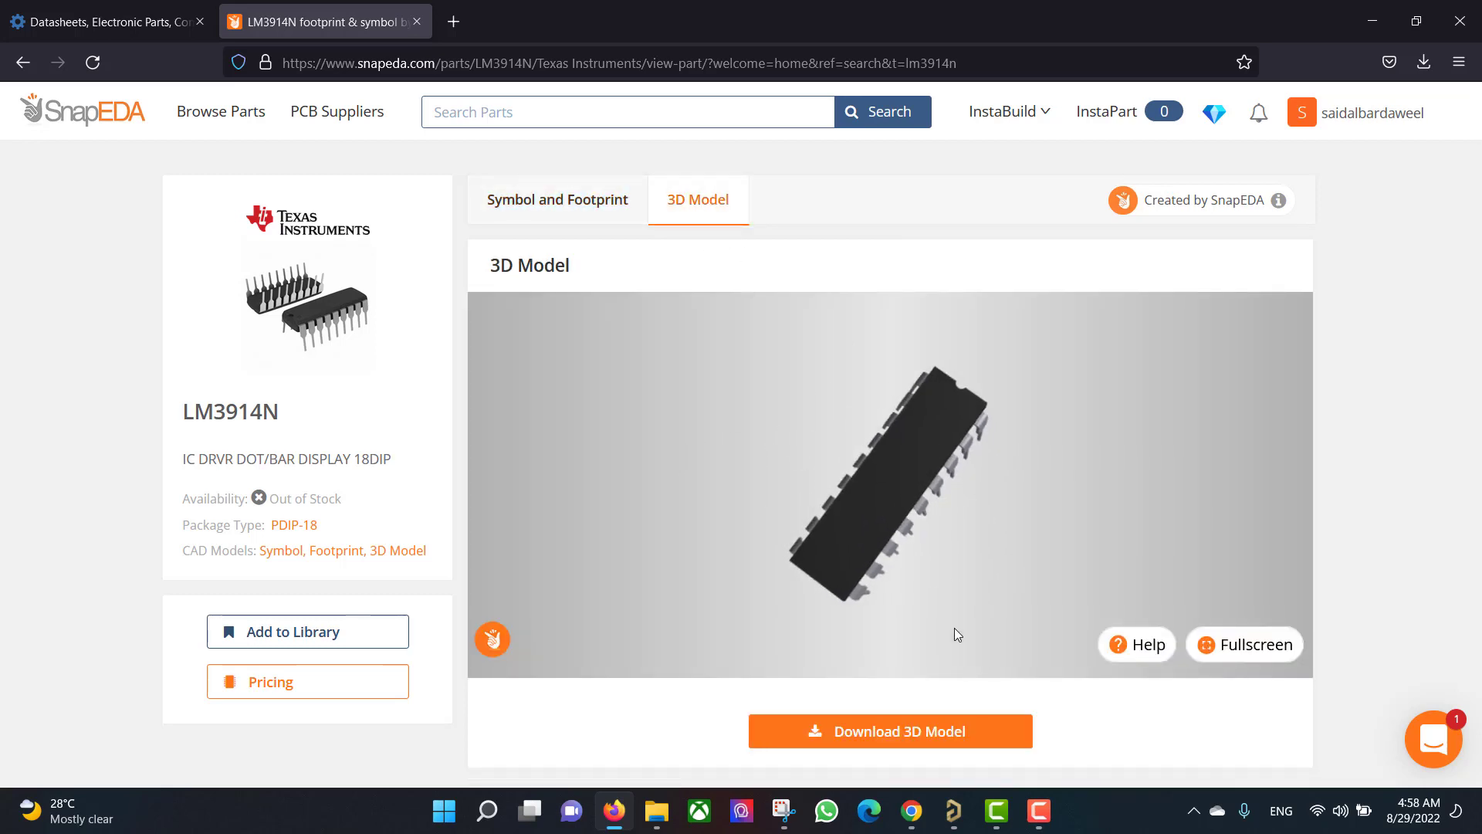
click(949, 732)
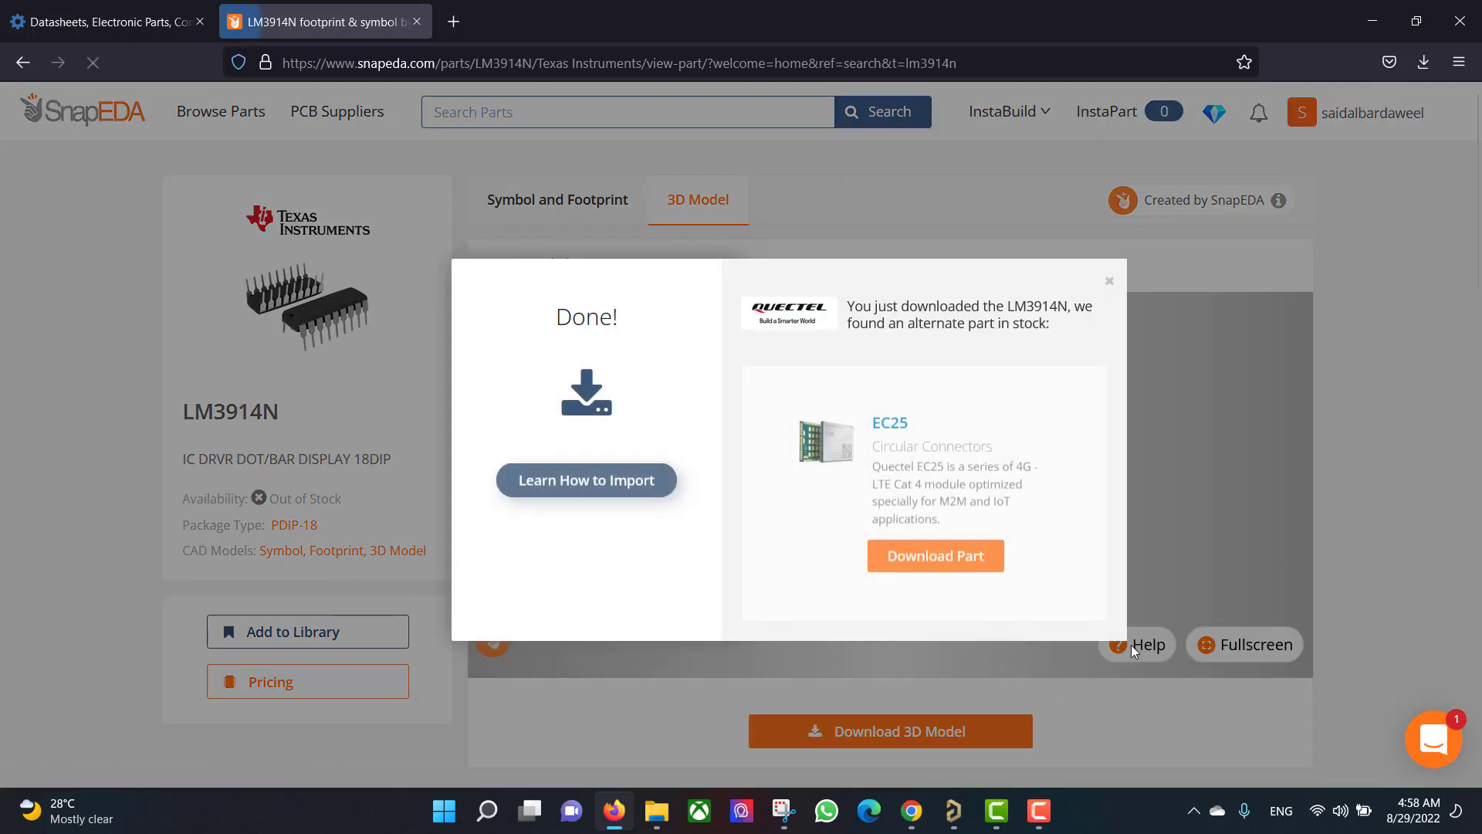
click(1108, 284)
click(1108, 284)
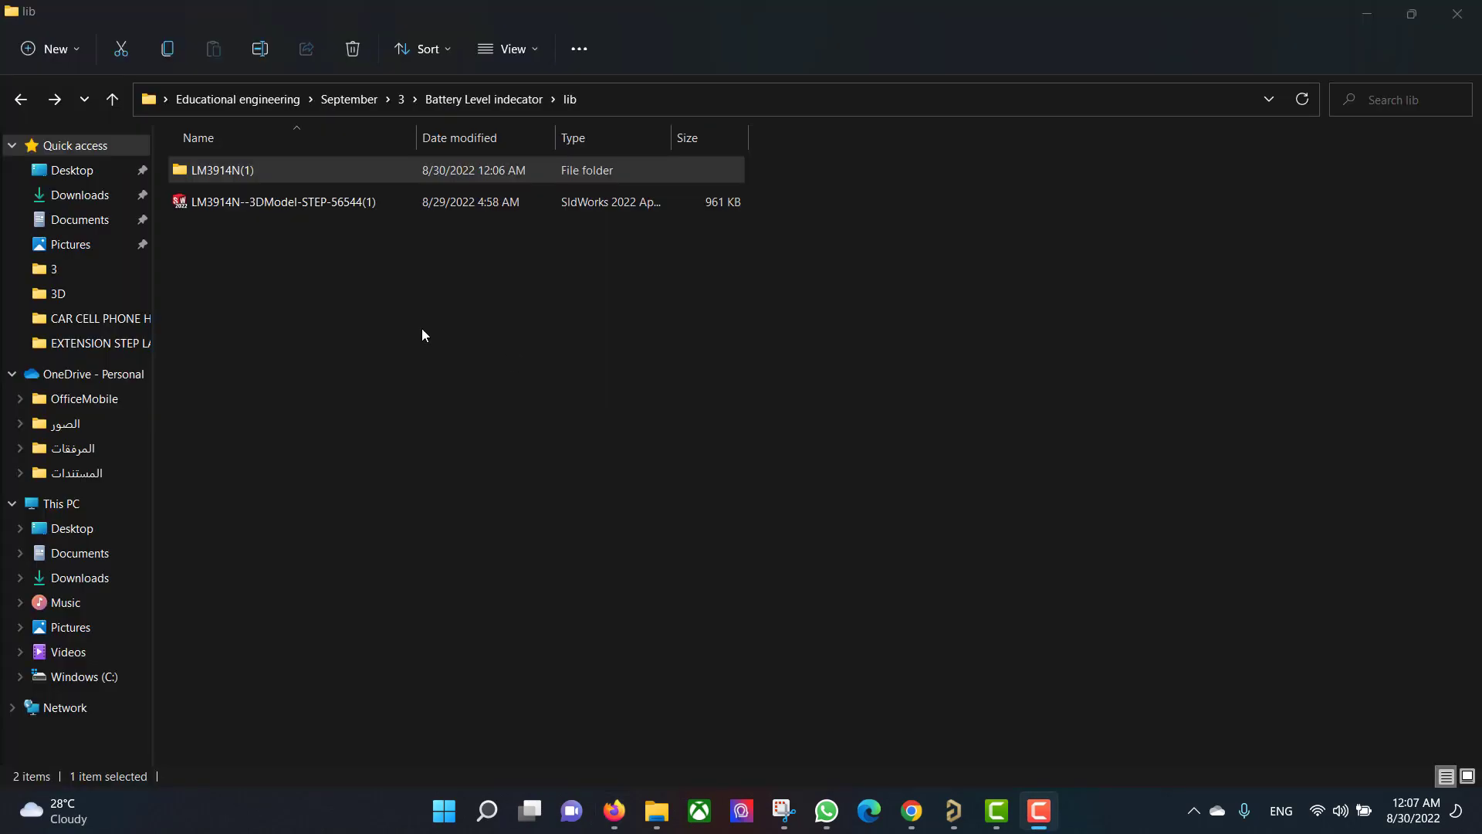
- Open the LM3914N library package from the LM3914N(1) folder in Altium Designer
double_click(271, 170)
double_click(221, 235)
click(697, 371)
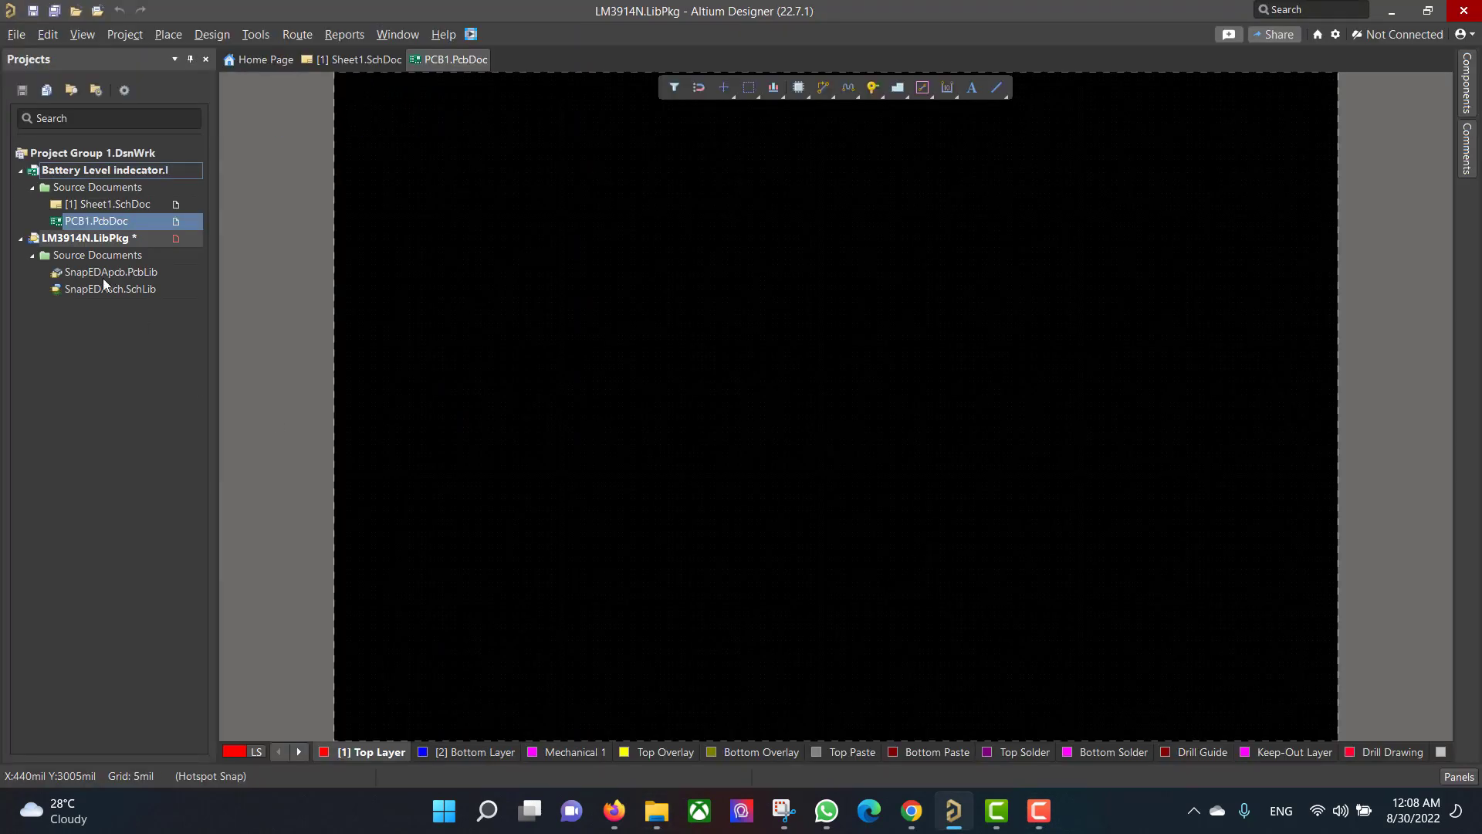
- Open the package's SnapEDApcb.PcbLib and SnapEDAsch.SchLib libraries, leaving the schematic symbol displayed
double_click(97, 289)
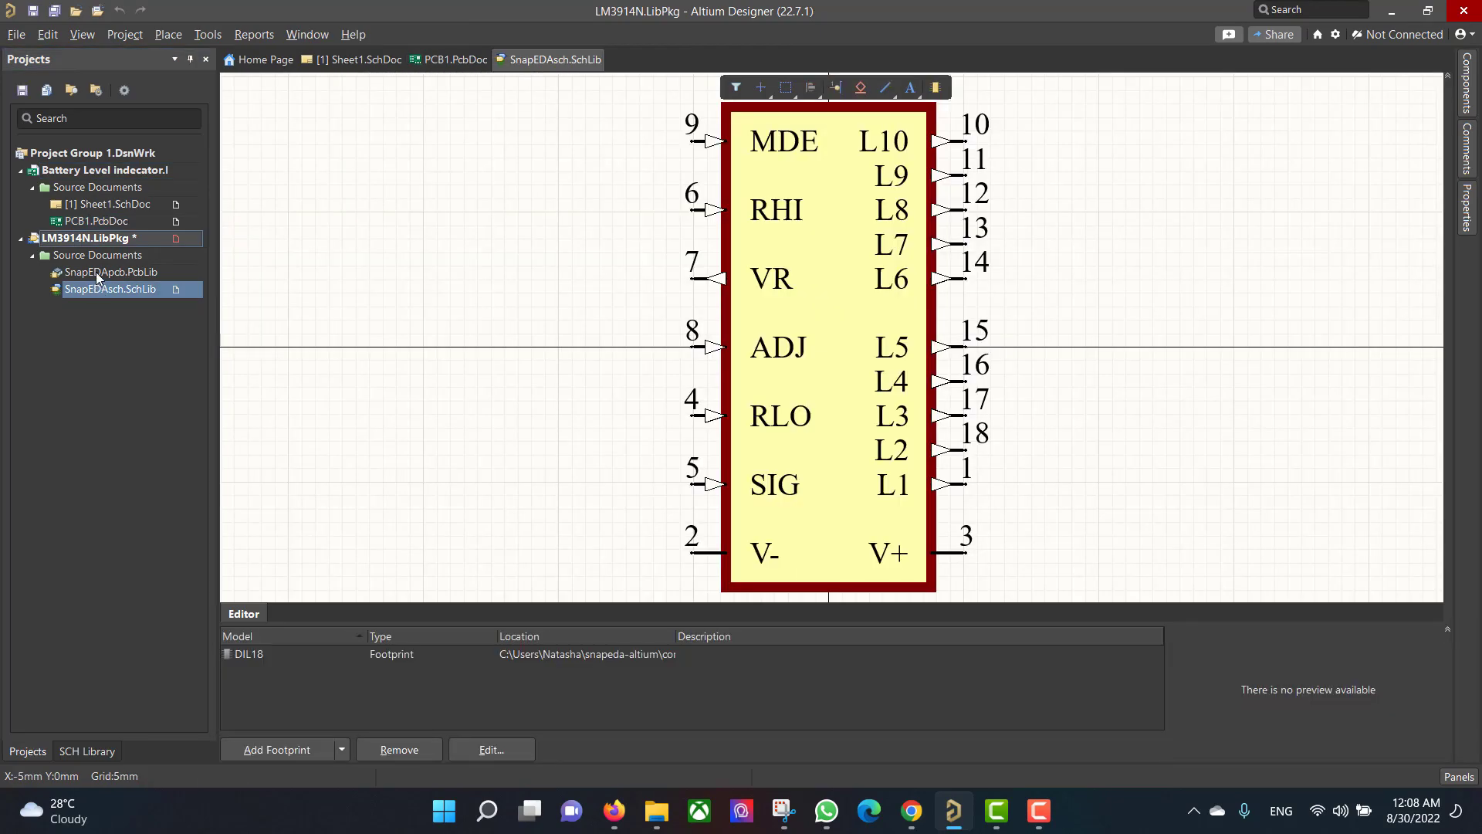
double_click(98, 274)
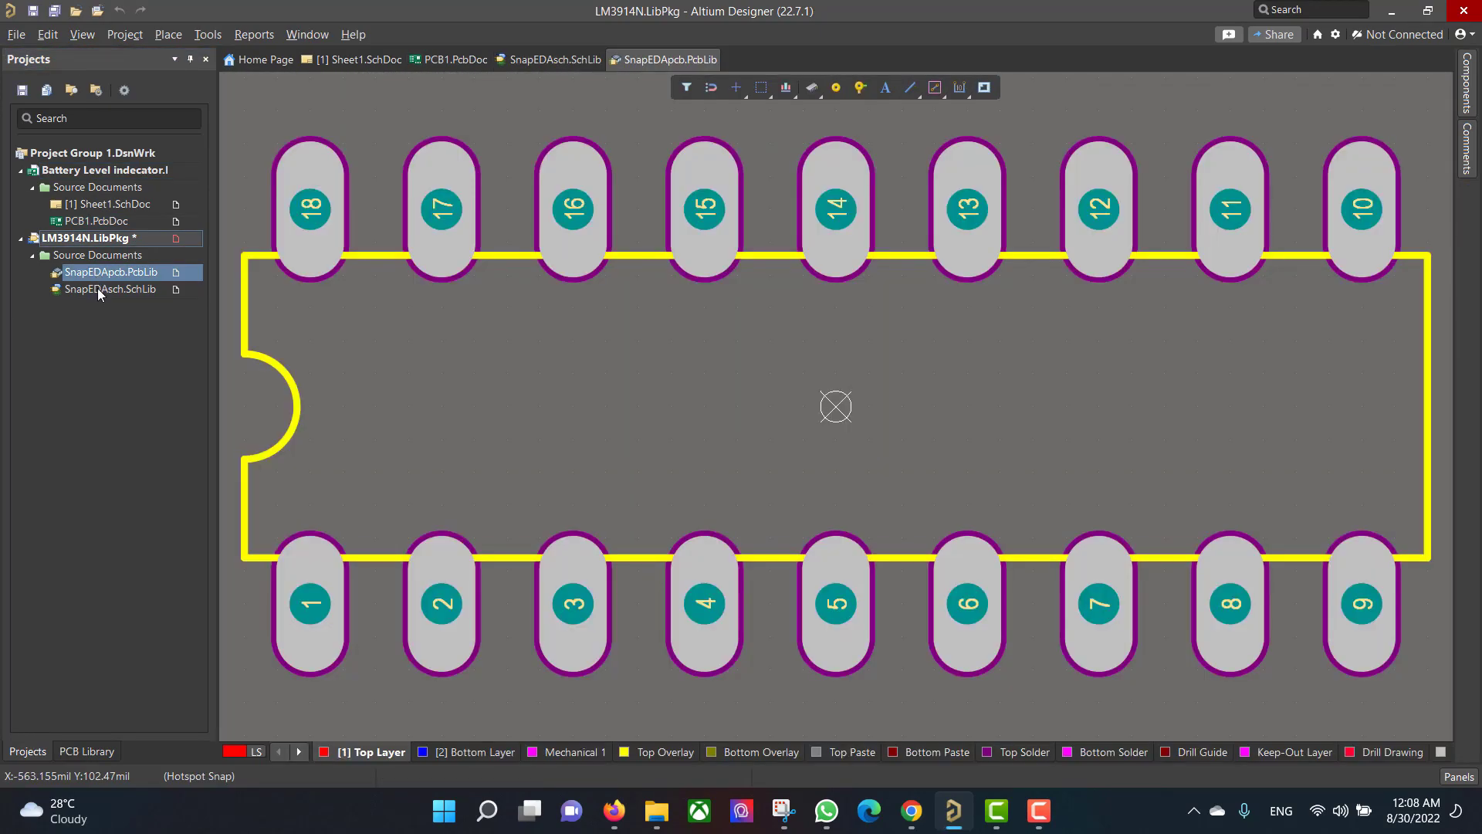
double_click(97, 288)
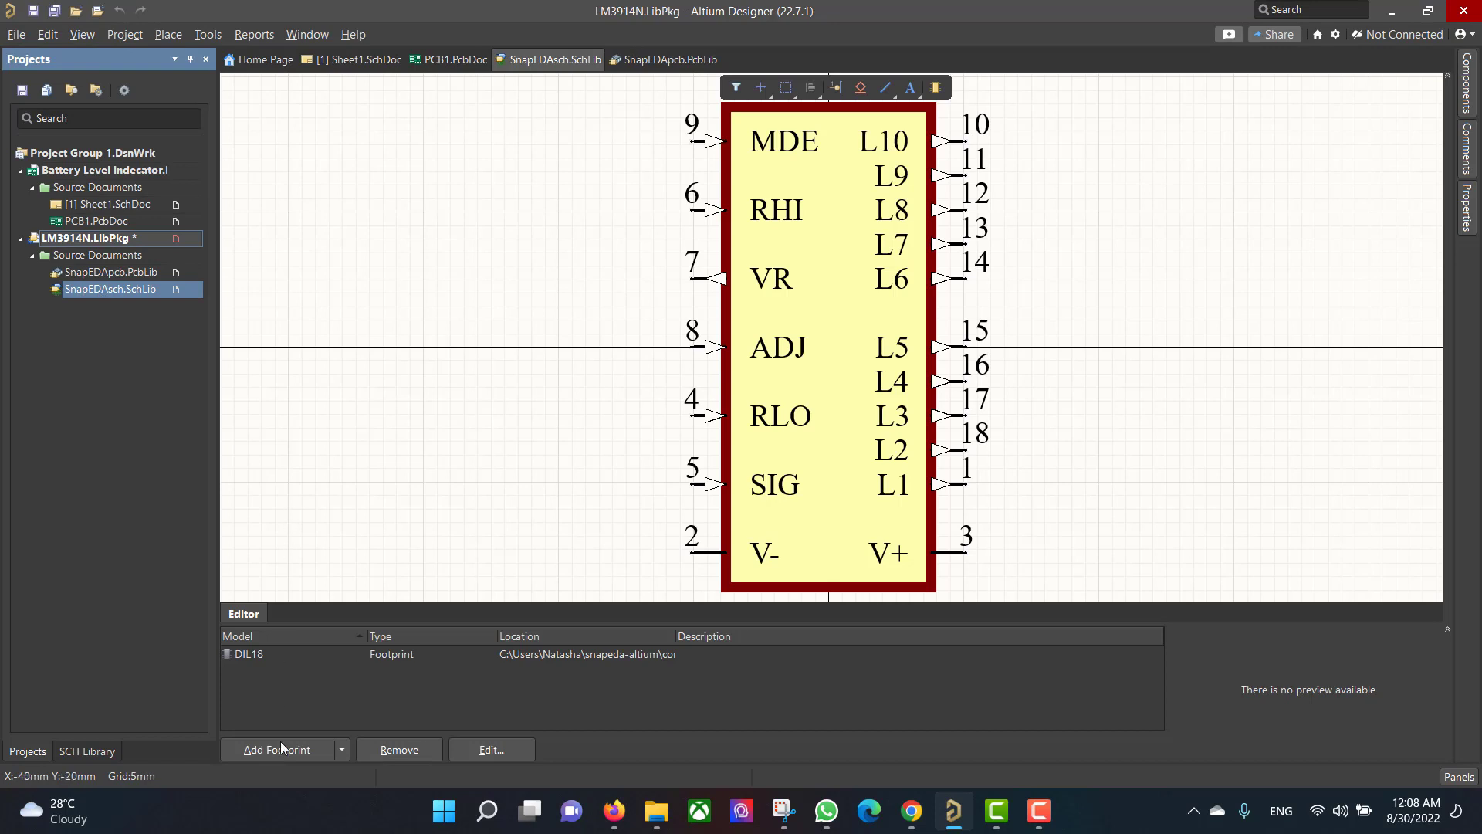
- Add the DIL18 footprint from SnapEDApcb.PcbLib to the LM3914N schematic symbol
click(278, 749)
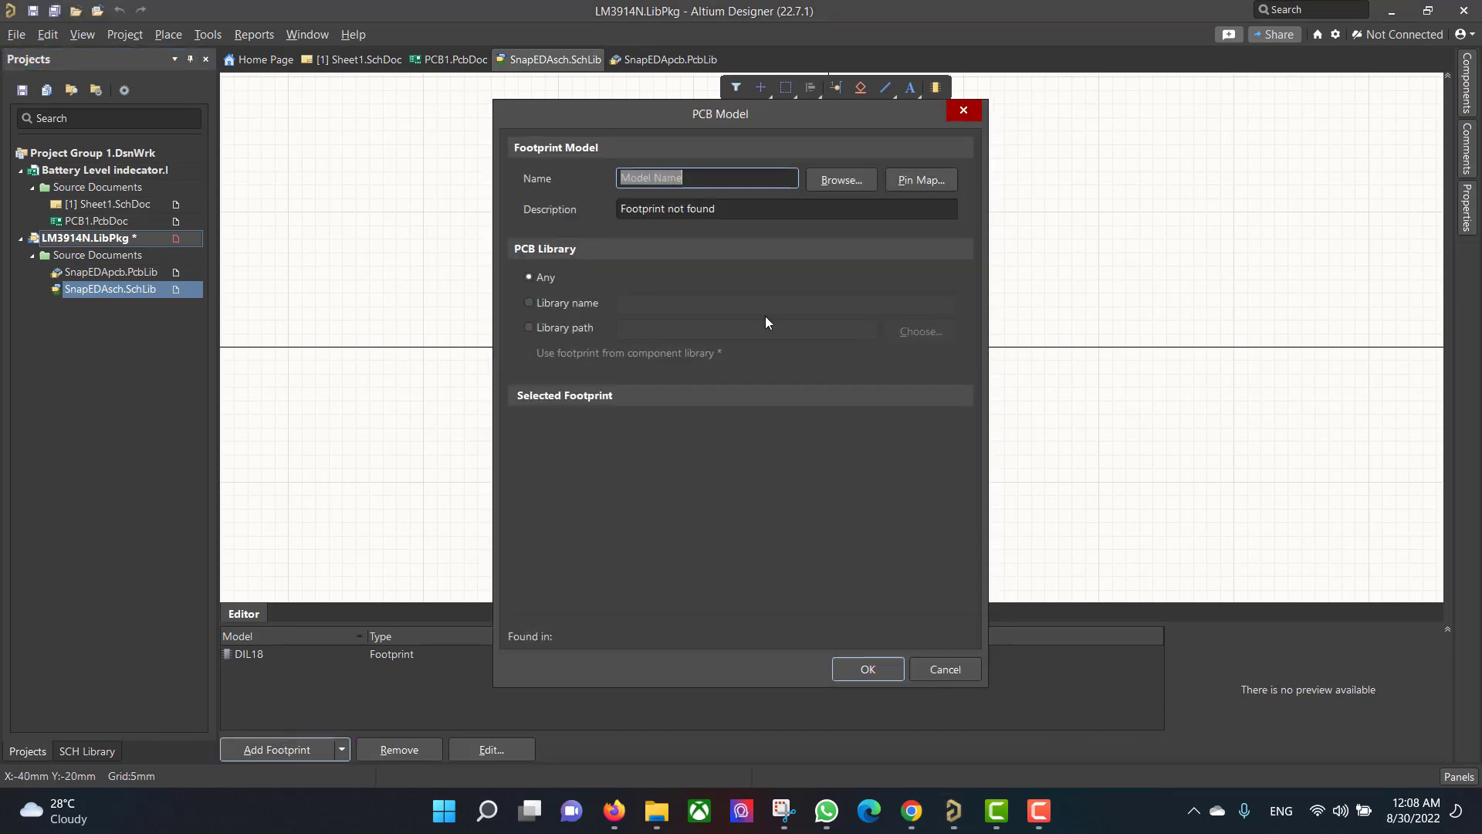
click(839, 181)
click(900, 568)
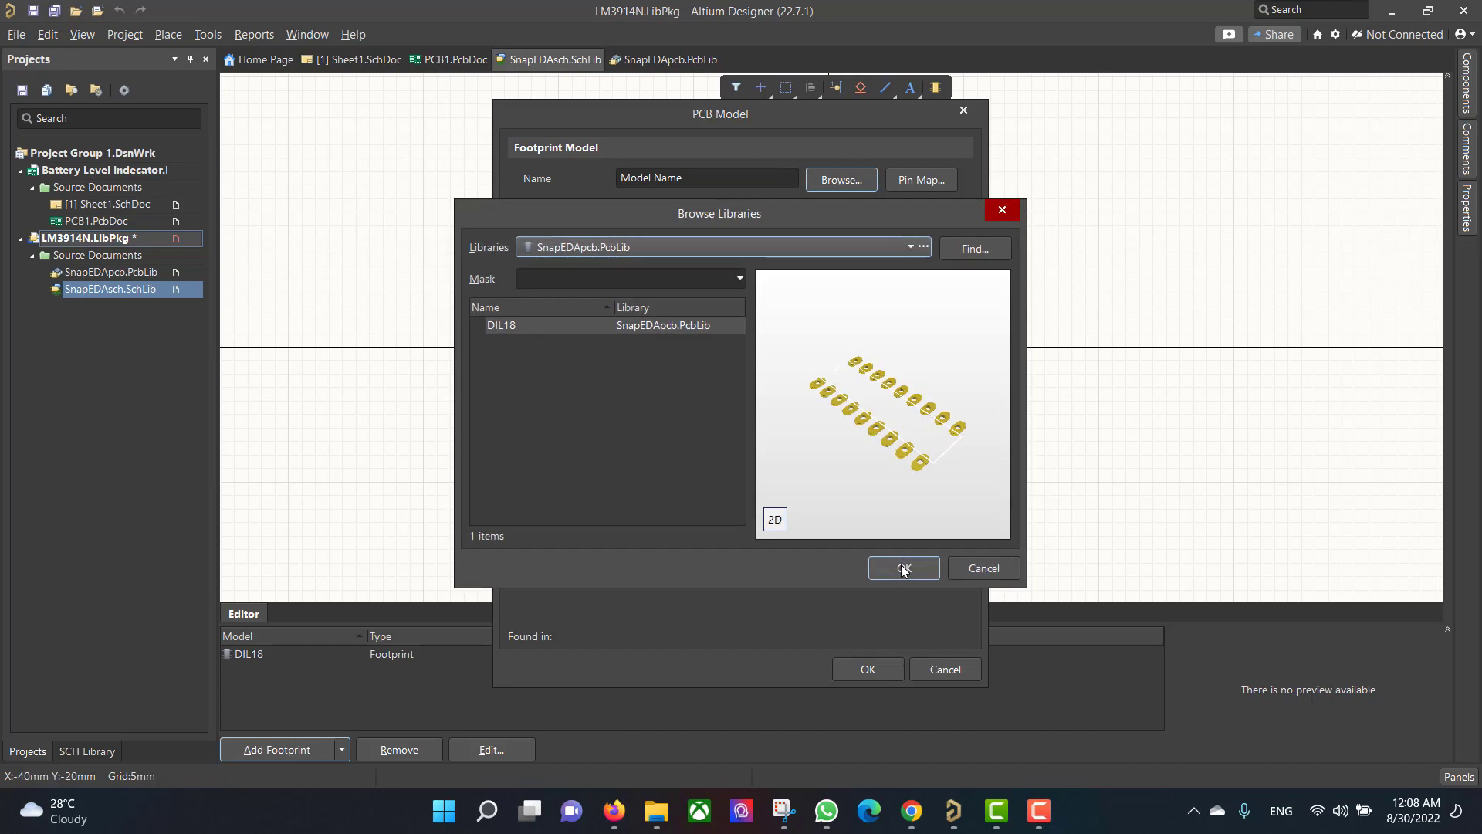
click(868, 670)
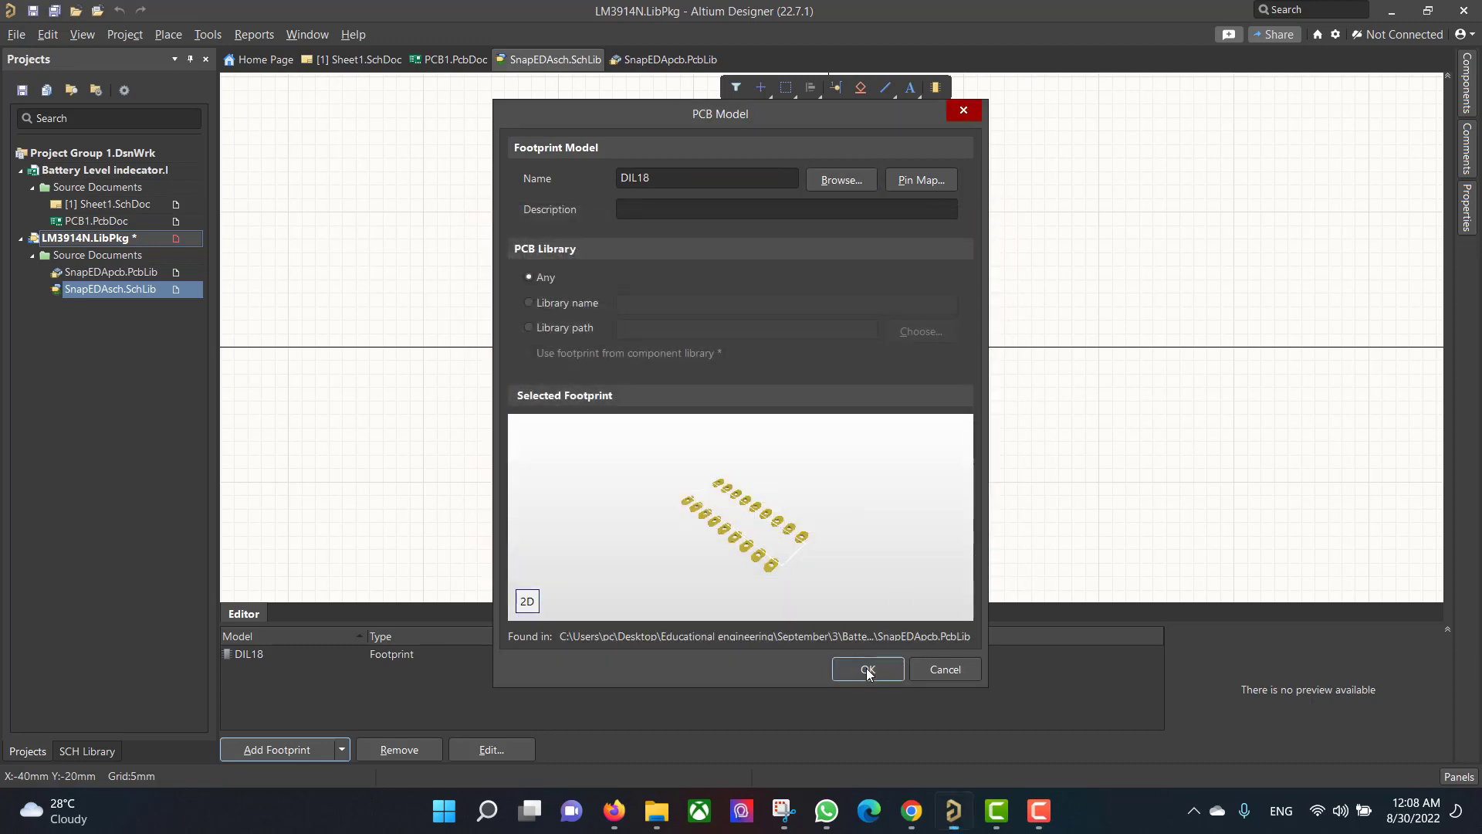
- In SnapEDApcb.PcbLib, place the LM3914N--3DModel-STEP-56544(1) file as a 3D body just below the footprint
double_click(81, 271)
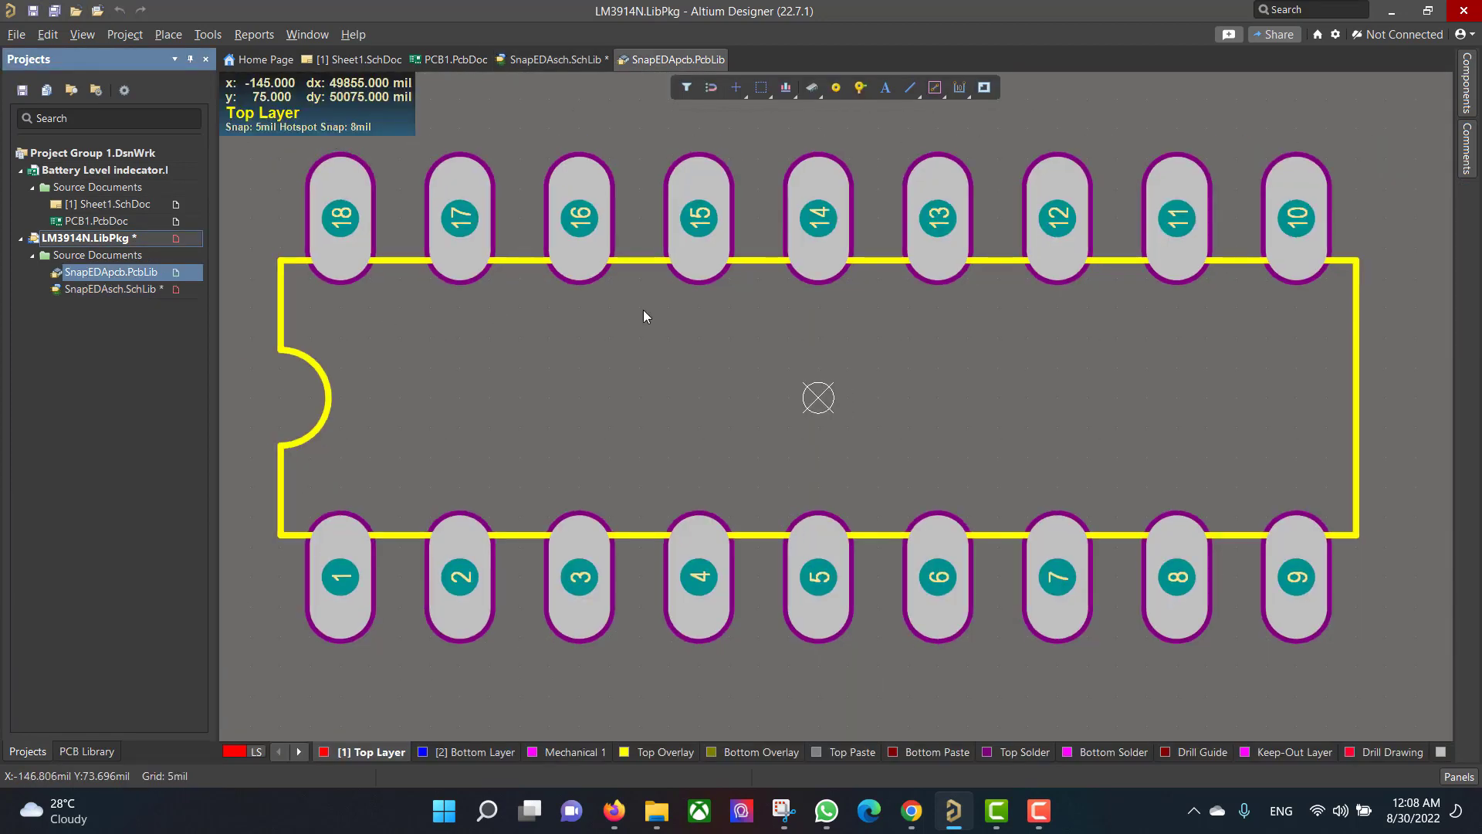
ctrl+scroll(646, 316, down, 2)
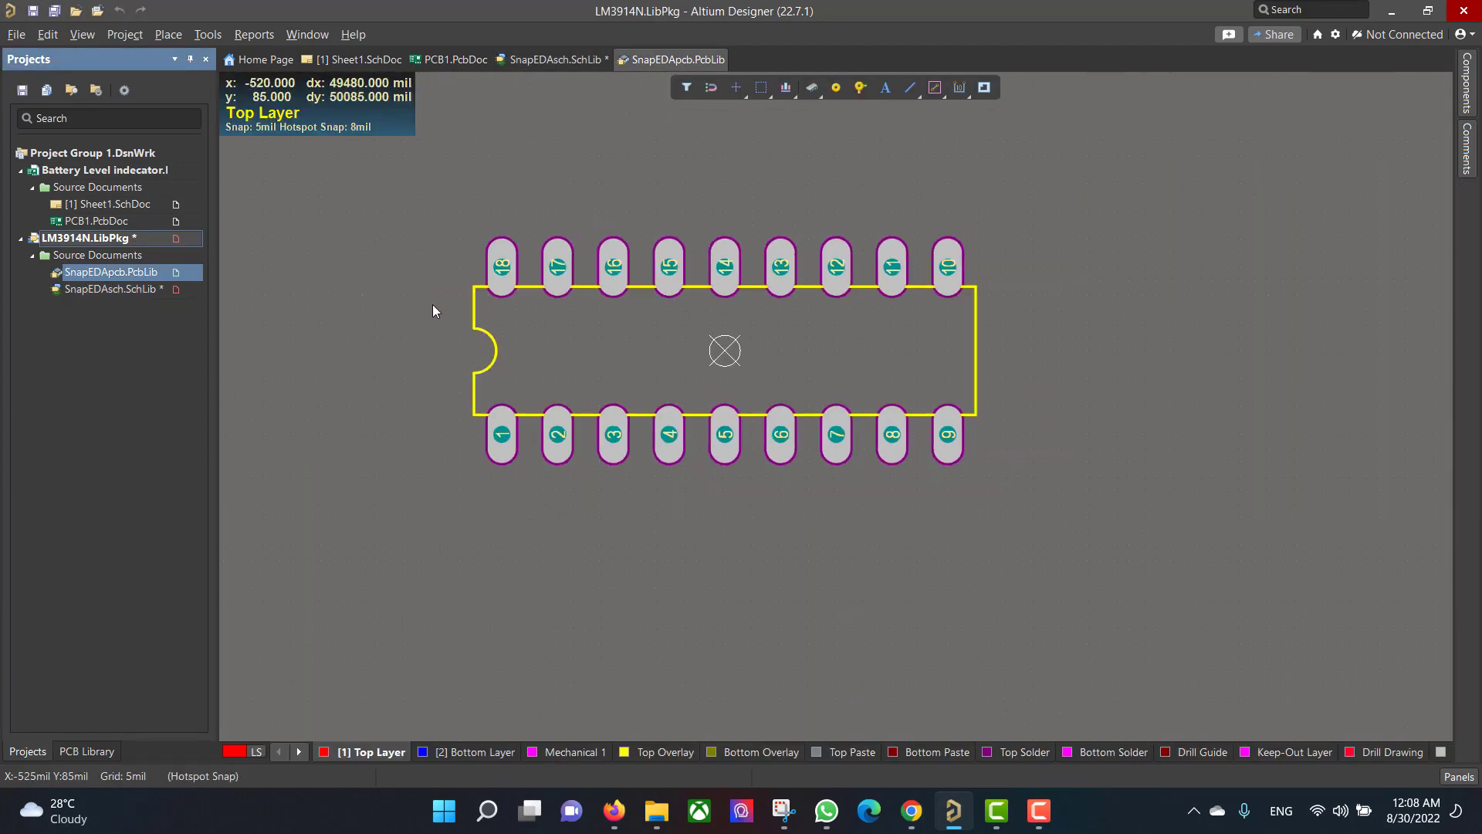
click(161, 34)
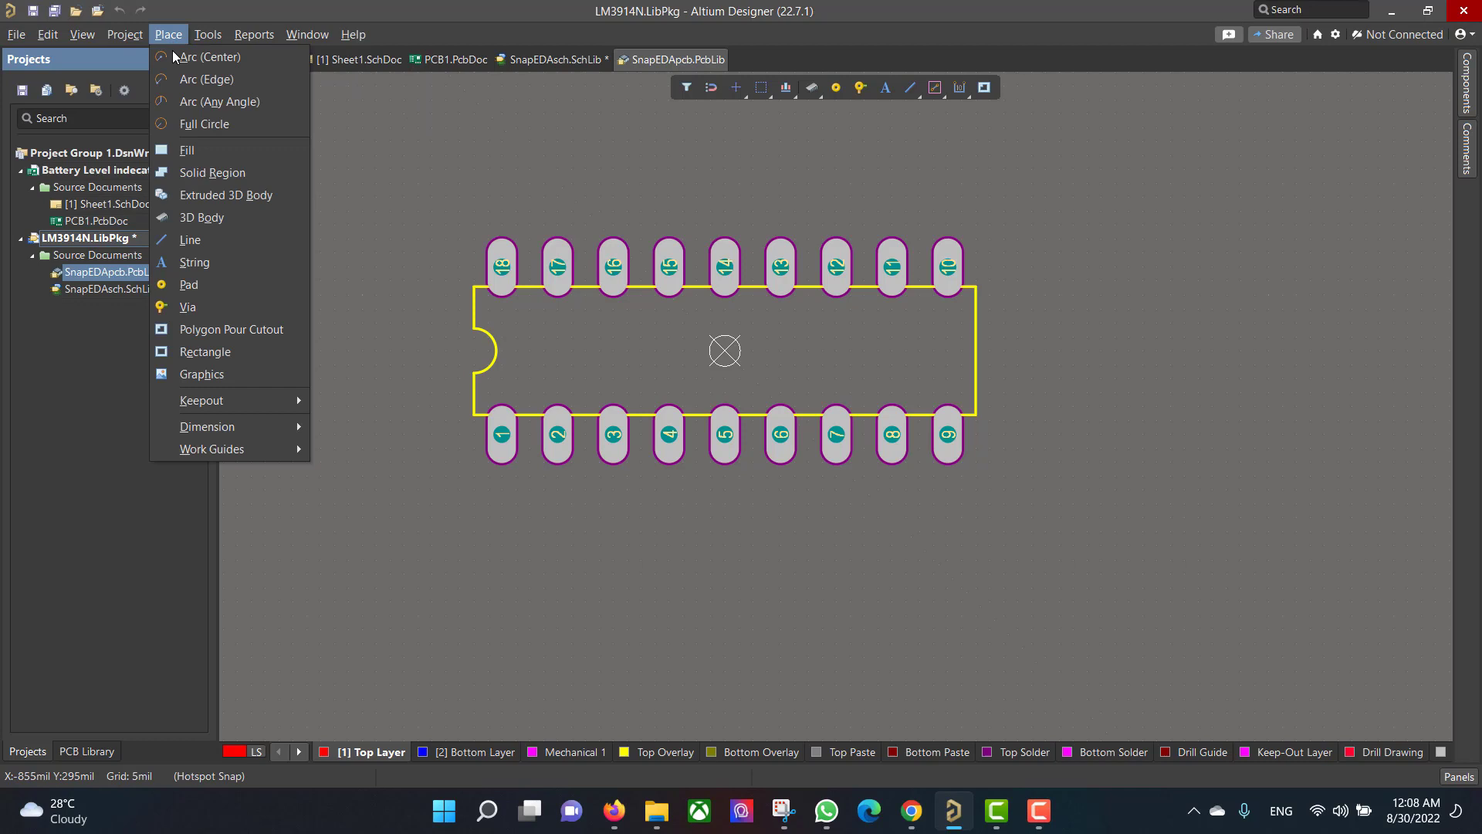
click(206, 221)
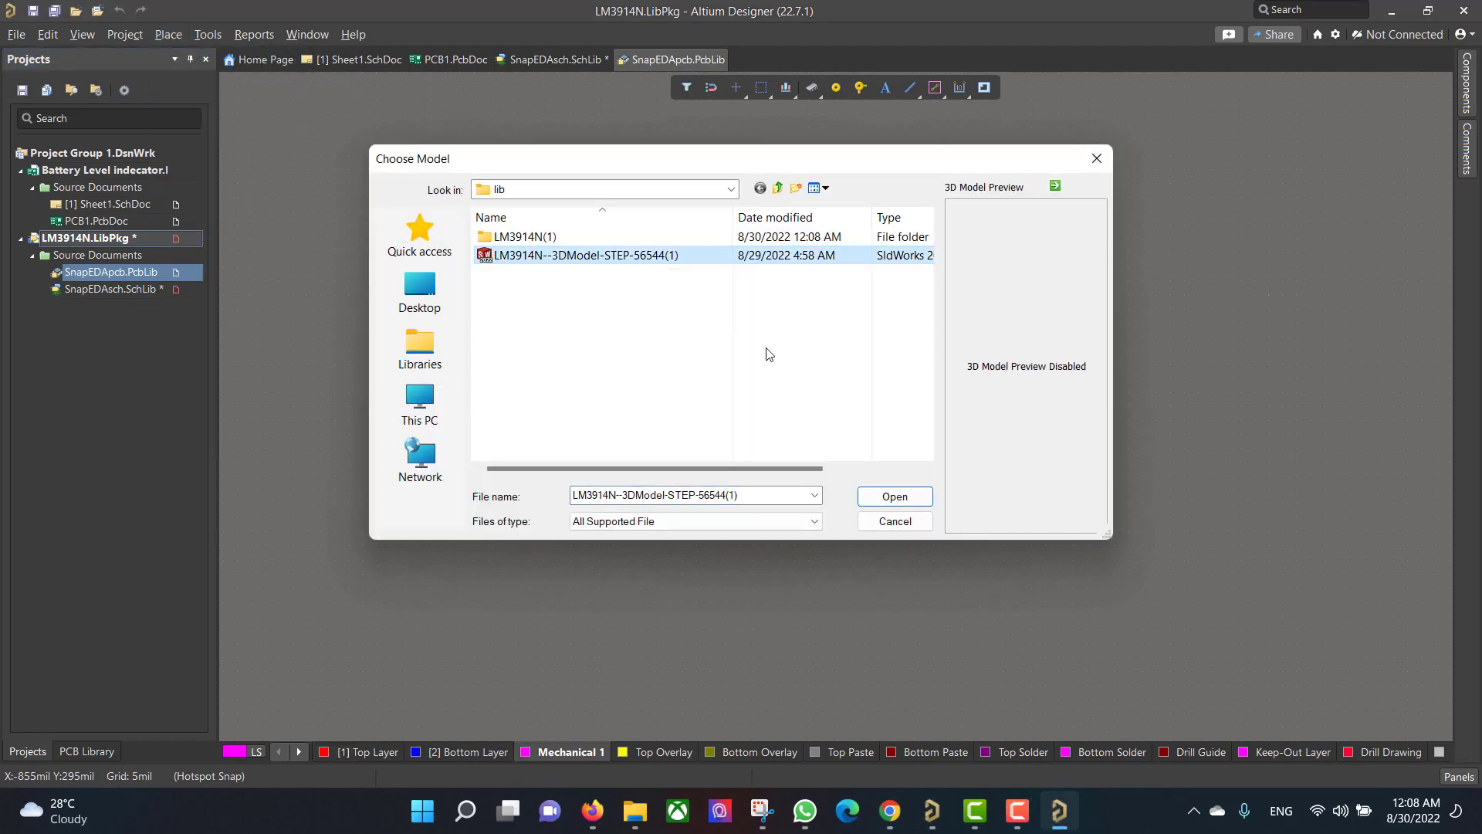
click(893, 496)
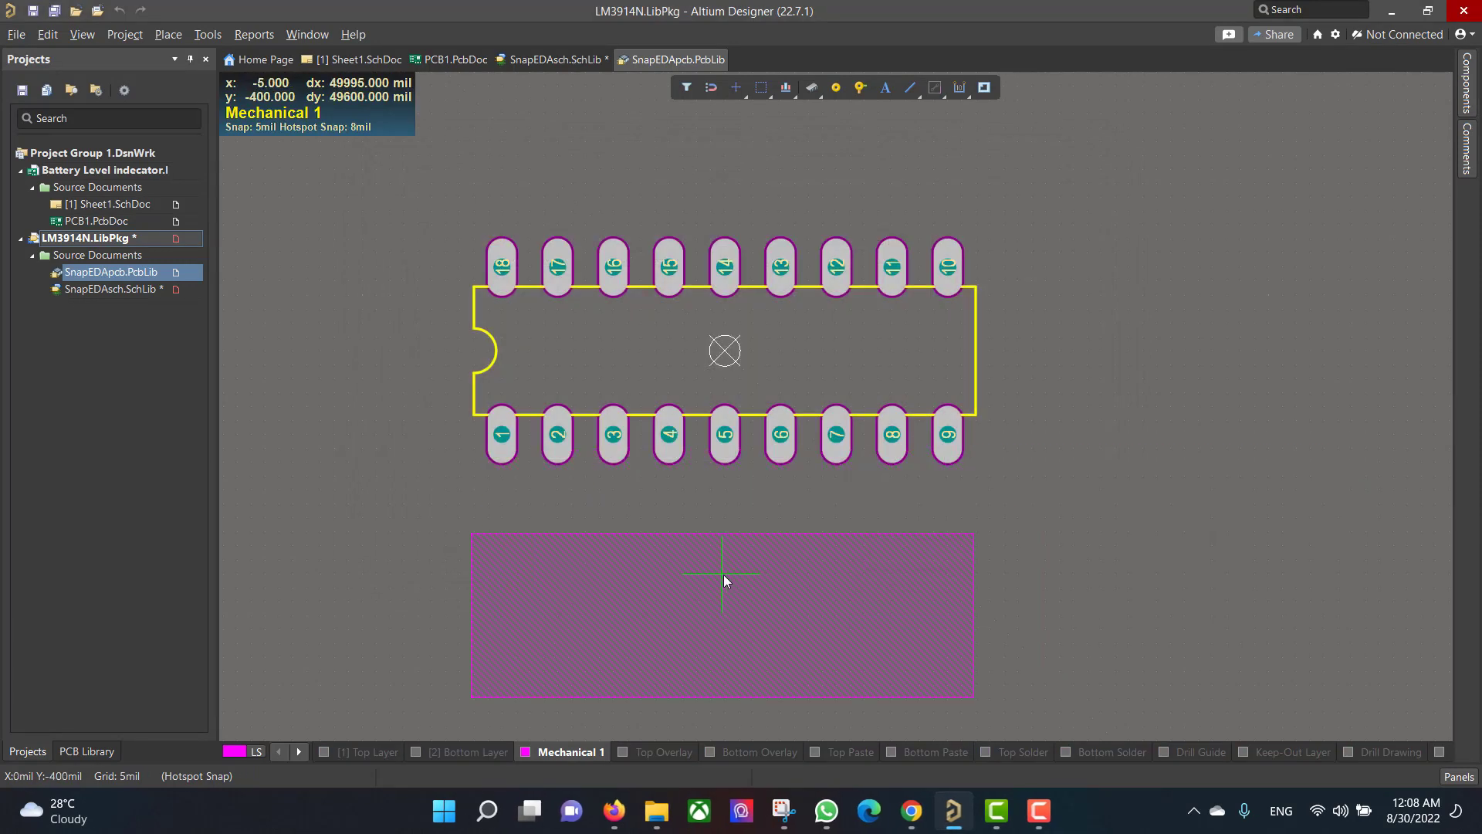
click(732, 545)
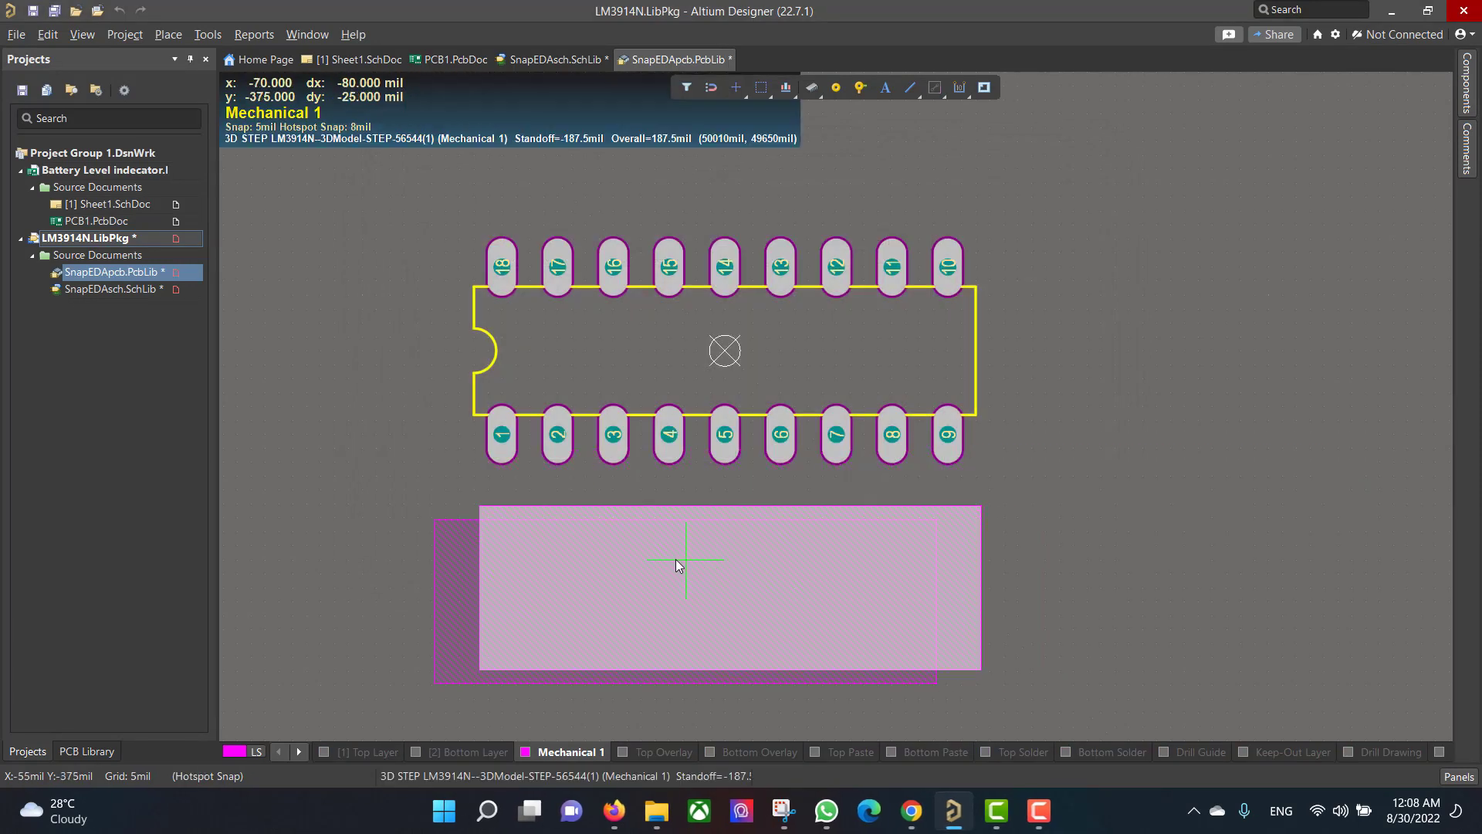
right_click(633, 559)
- Switch the footprint to the 3D view and open the placed 3D body's properties
click(82, 34)
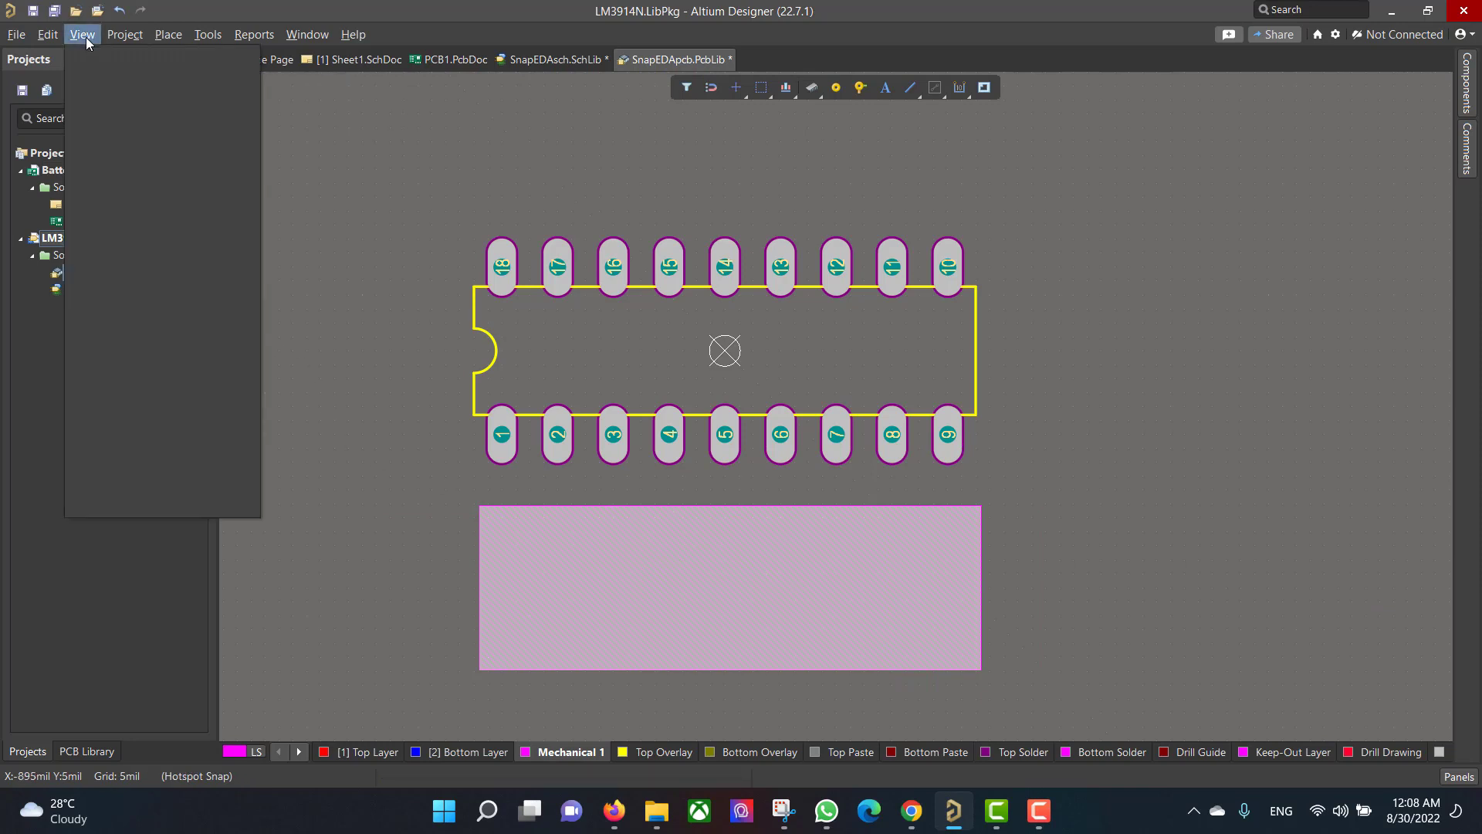
click(176, 312)
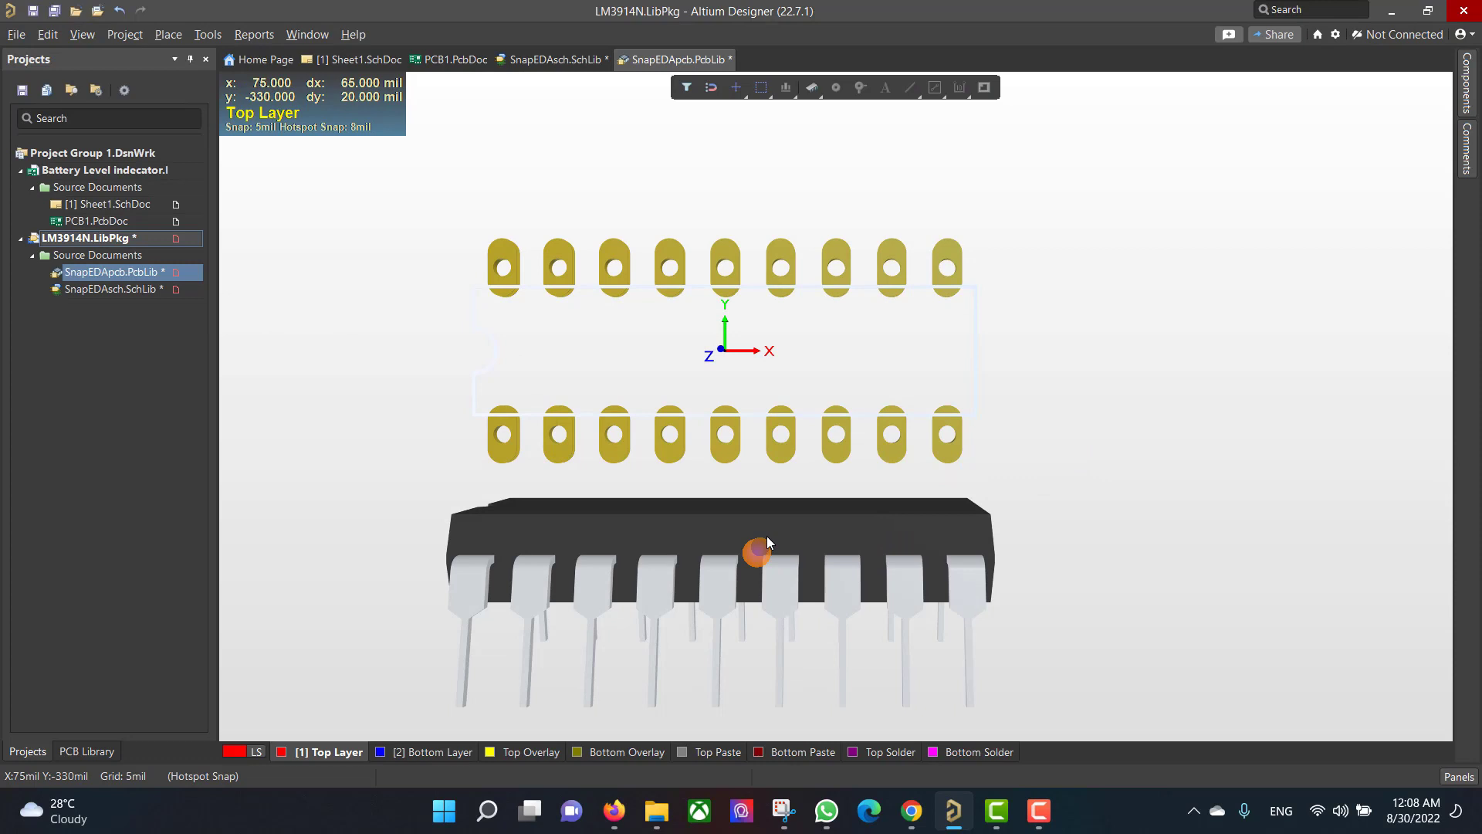
click(766, 539)
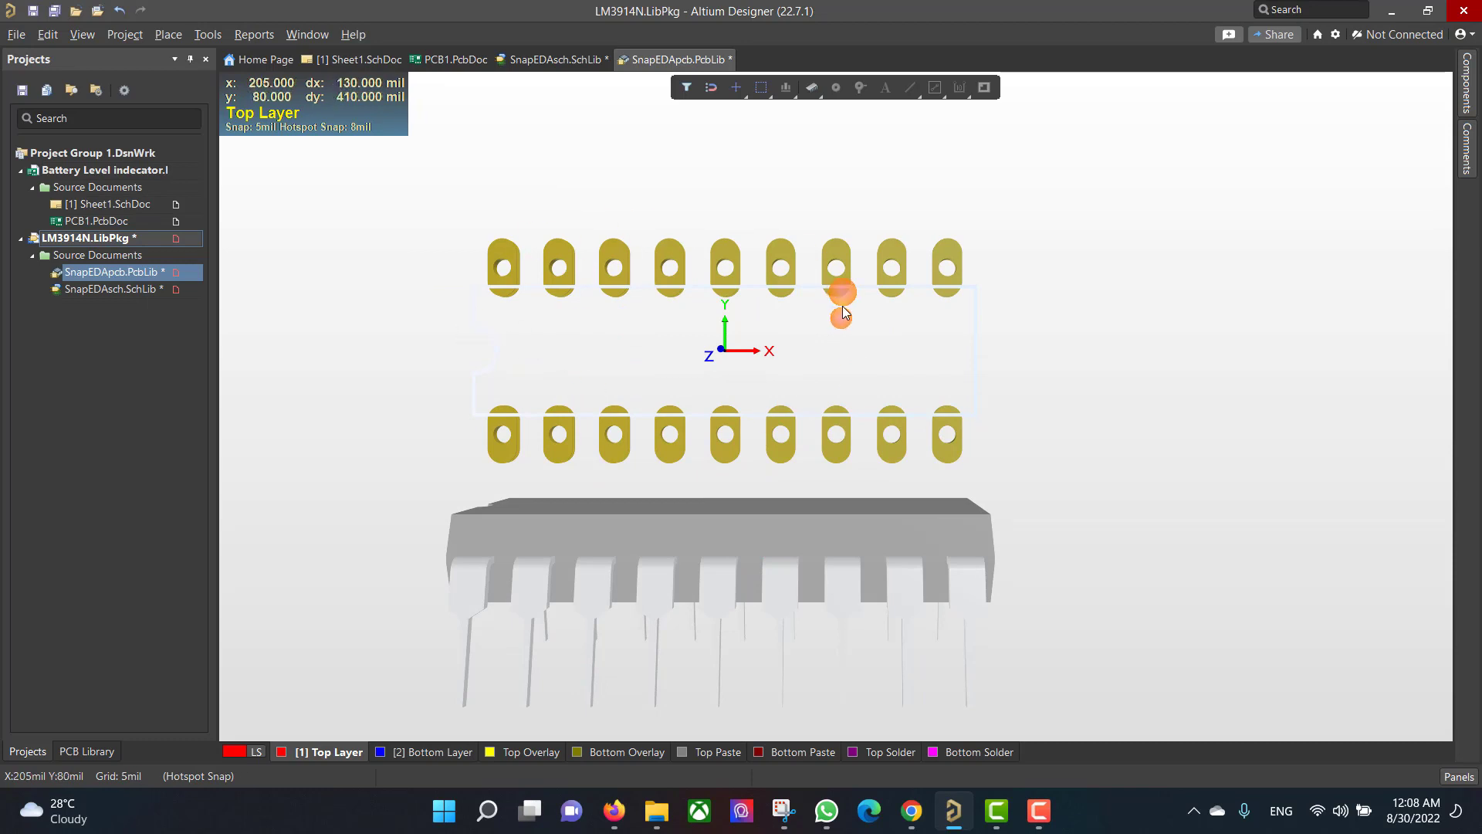
click(879, 546)
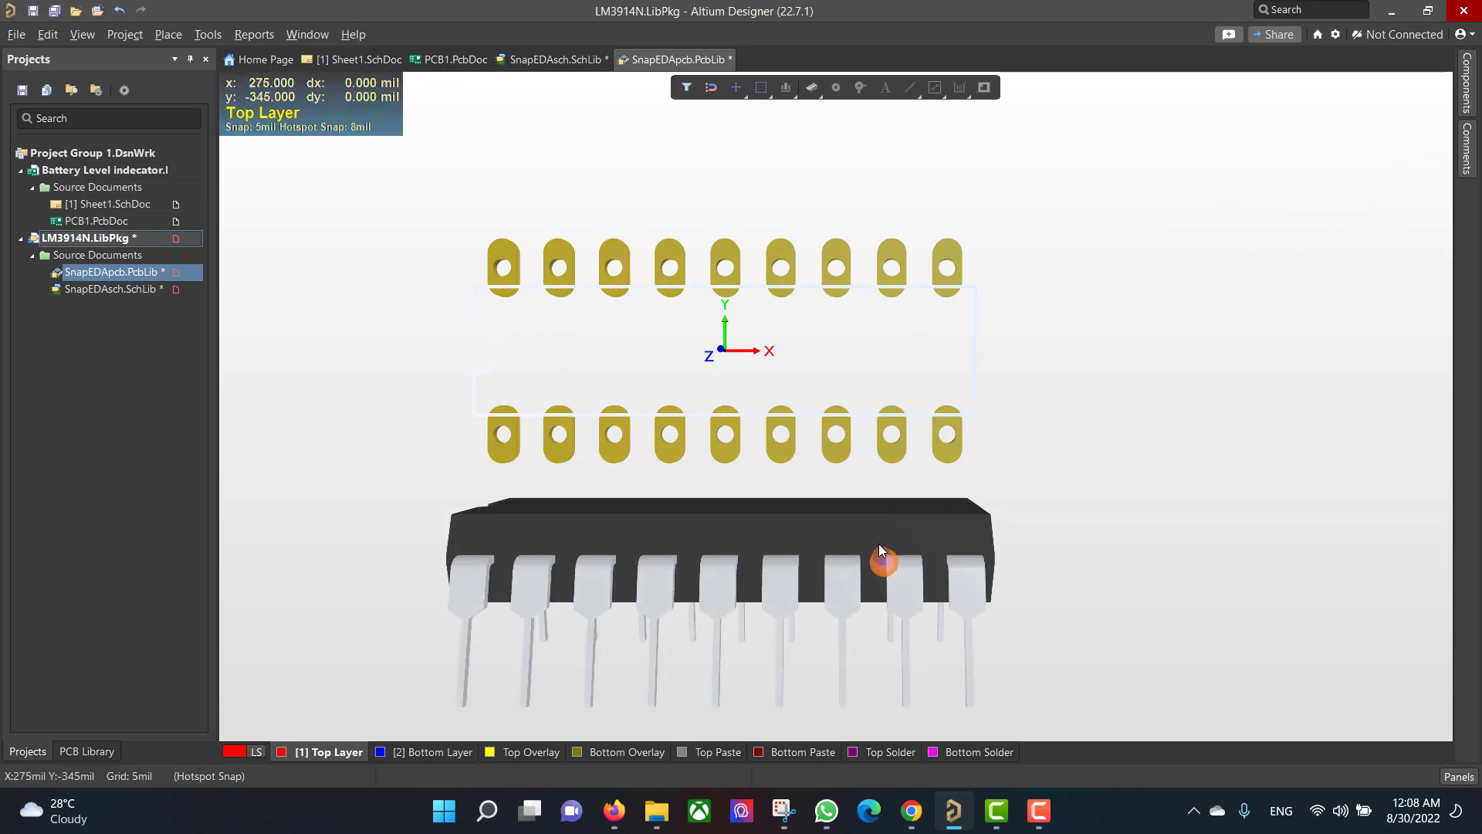
double_click(878, 544)
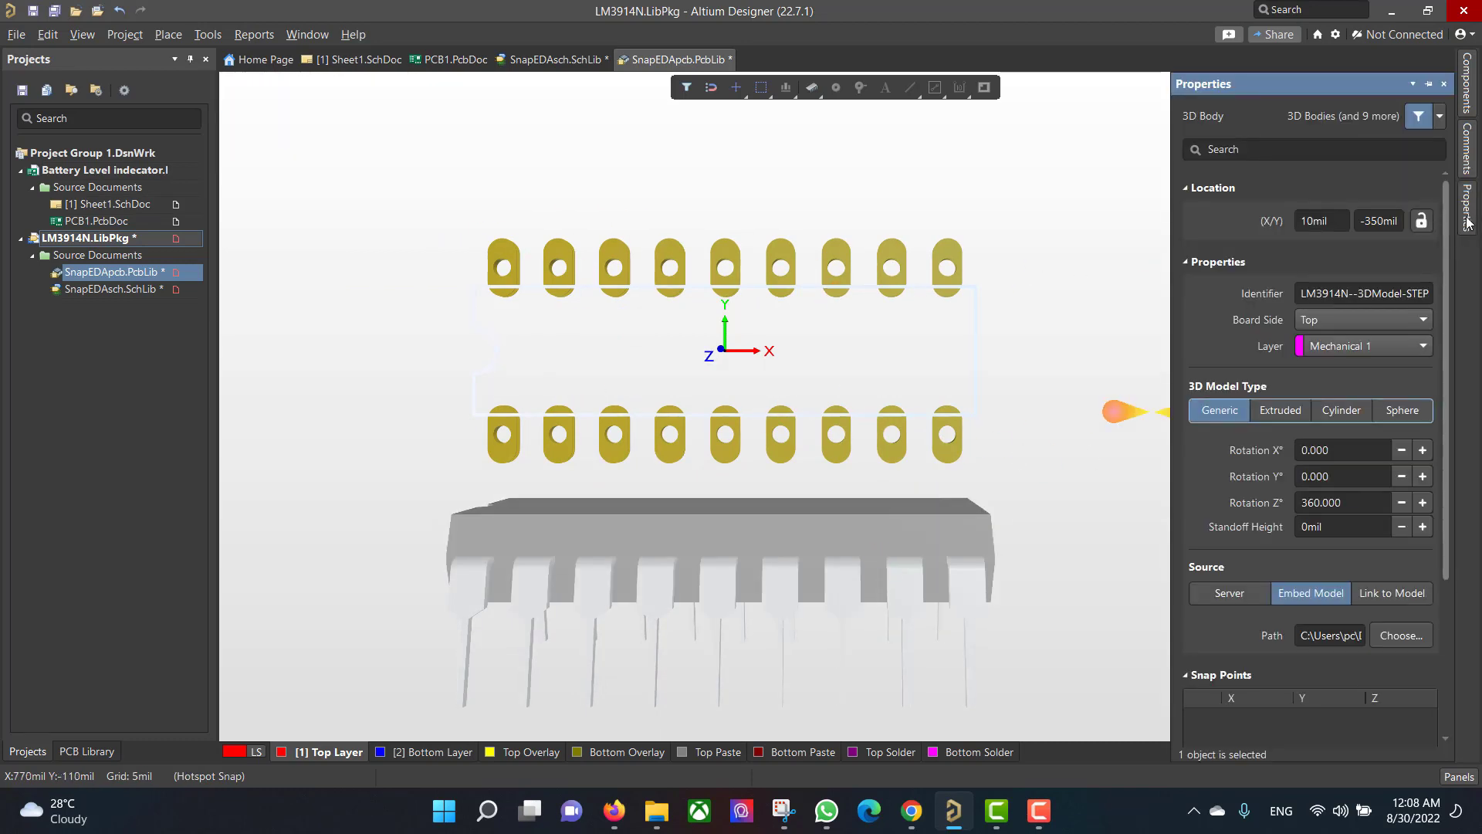
- Set the 3D body's X rotation to 90° with Y and Z at 0°, and move it onto the footprint's pads
click(1423, 476)
click(1402, 477)
click(1423, 502)
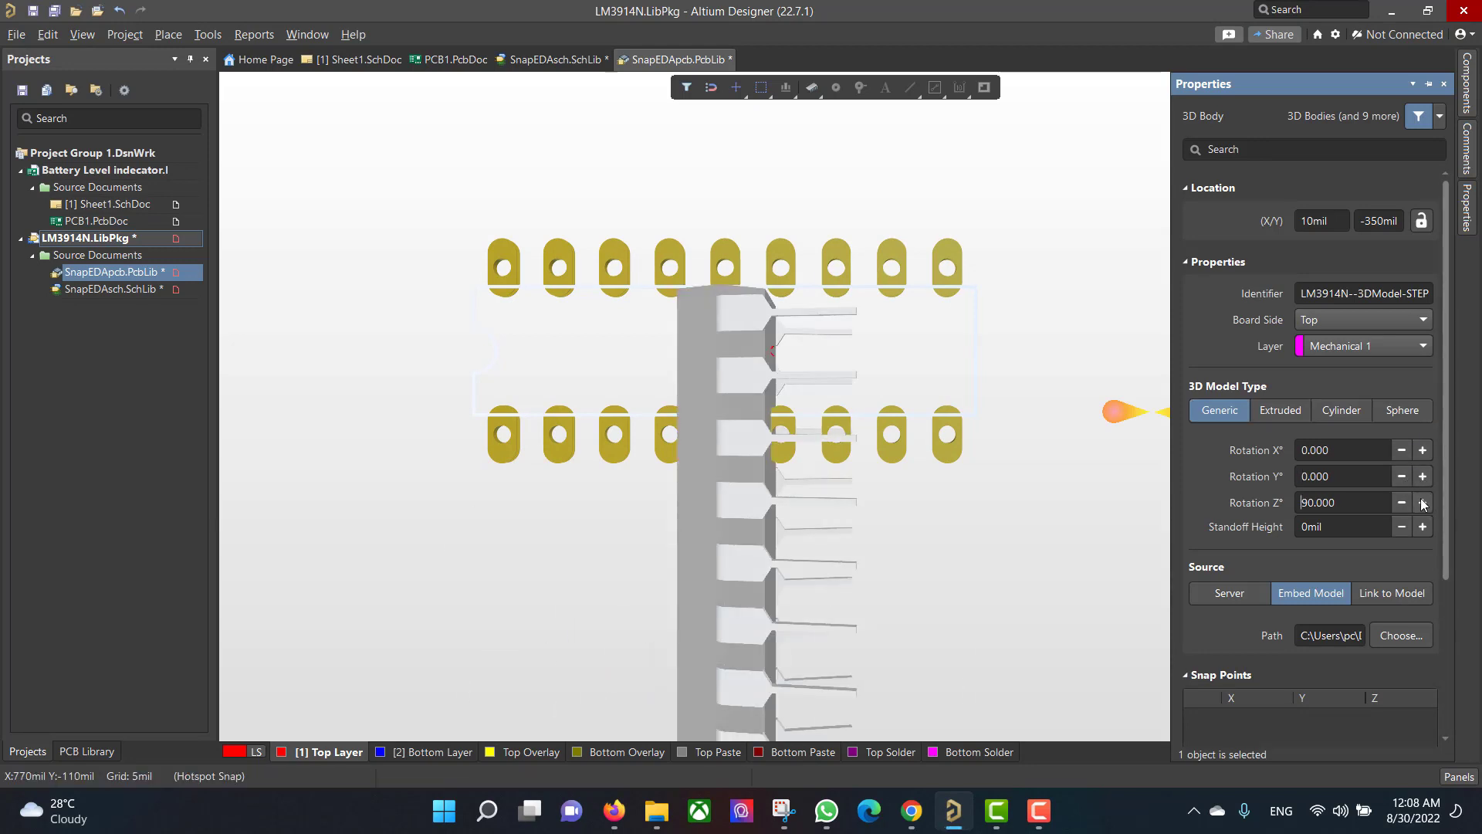
click(1402, 502)
click(1423, 450)
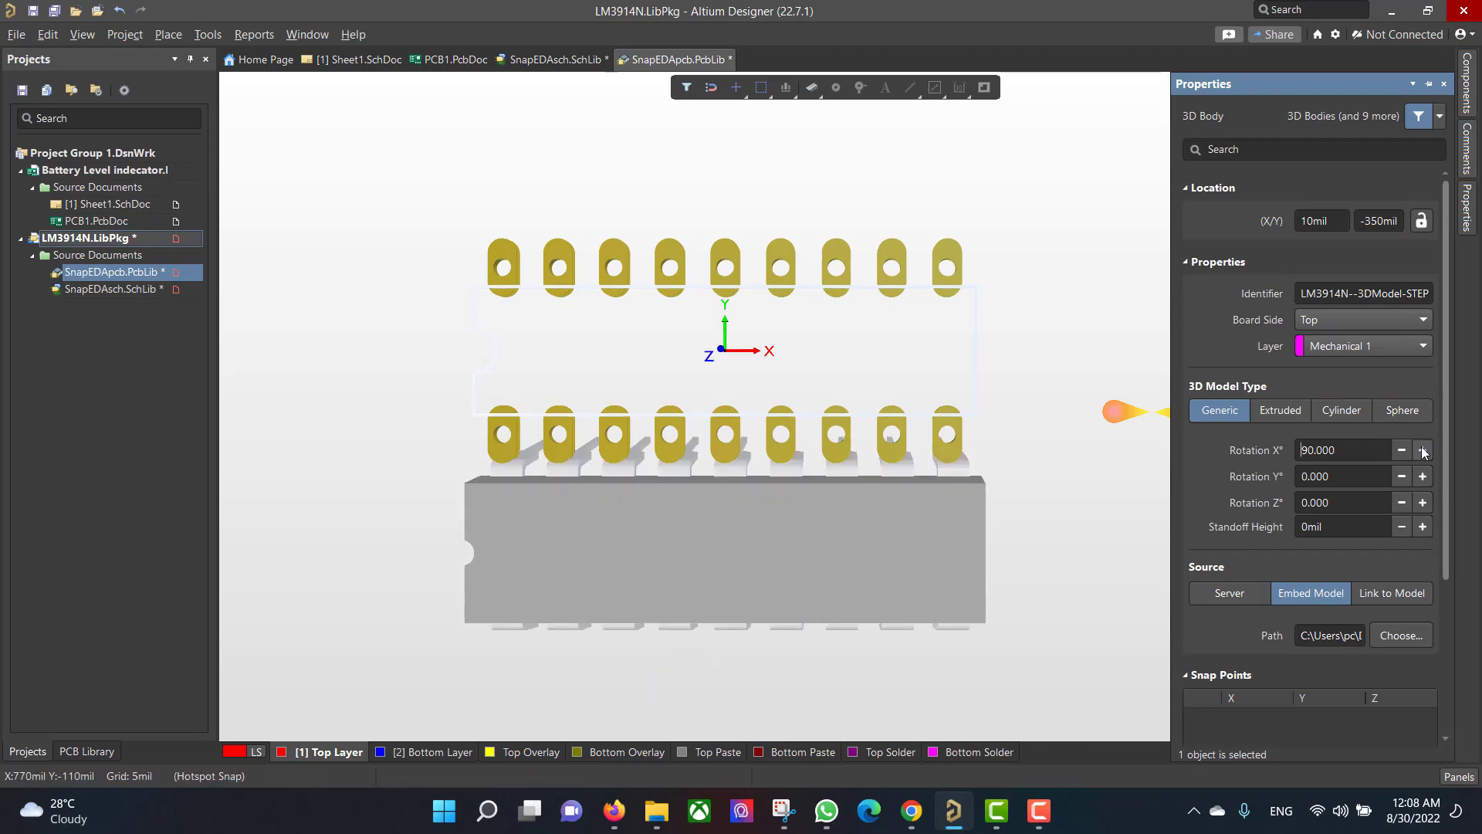
drag(836, 559, 723, 345)
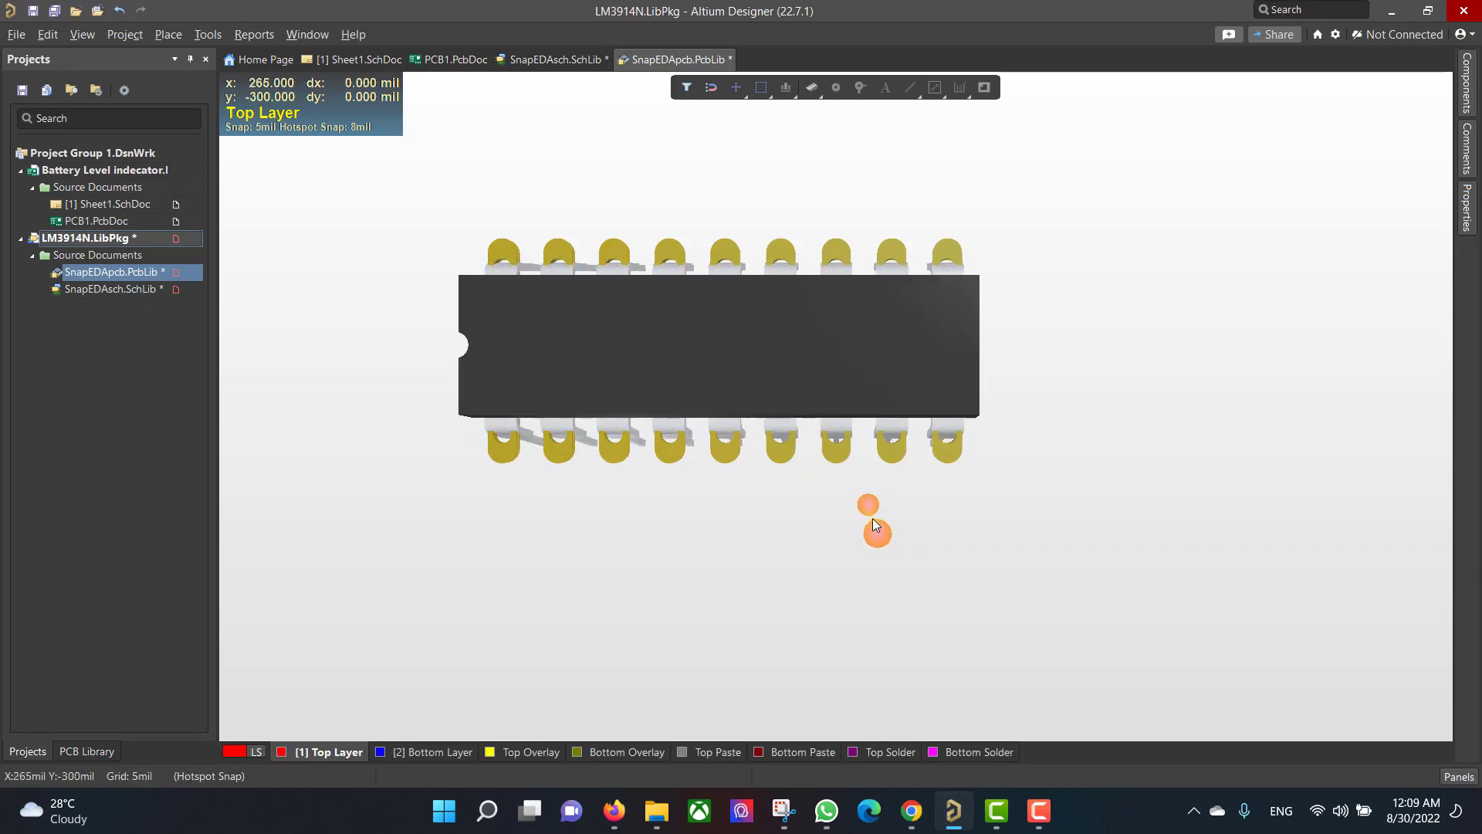
- Flip the view to the footprint's underside, set the 3D body's standoff height to 100 mil, and flip back to the top side
key(v)
key(b)
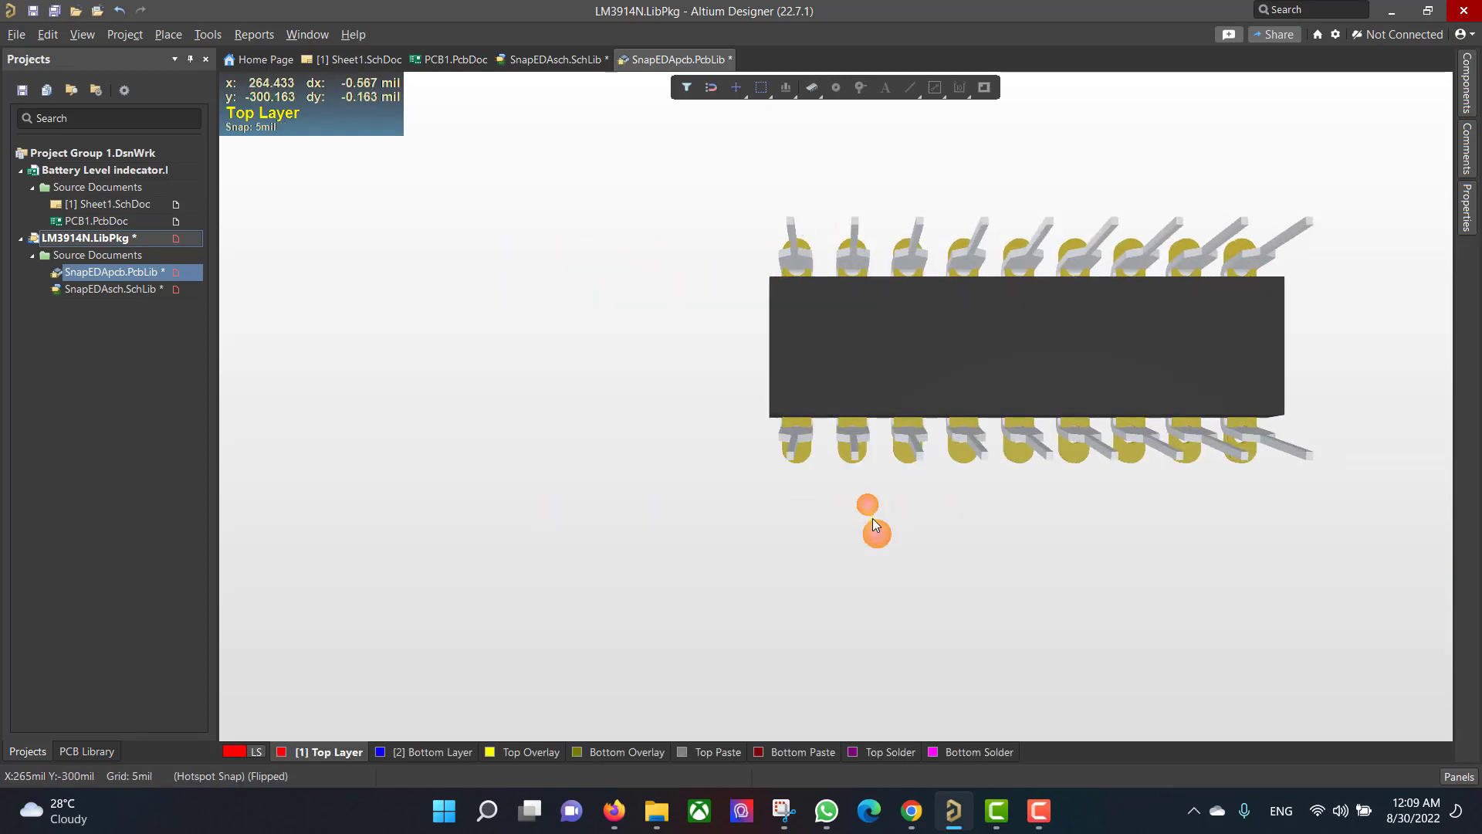
click(843, 323)
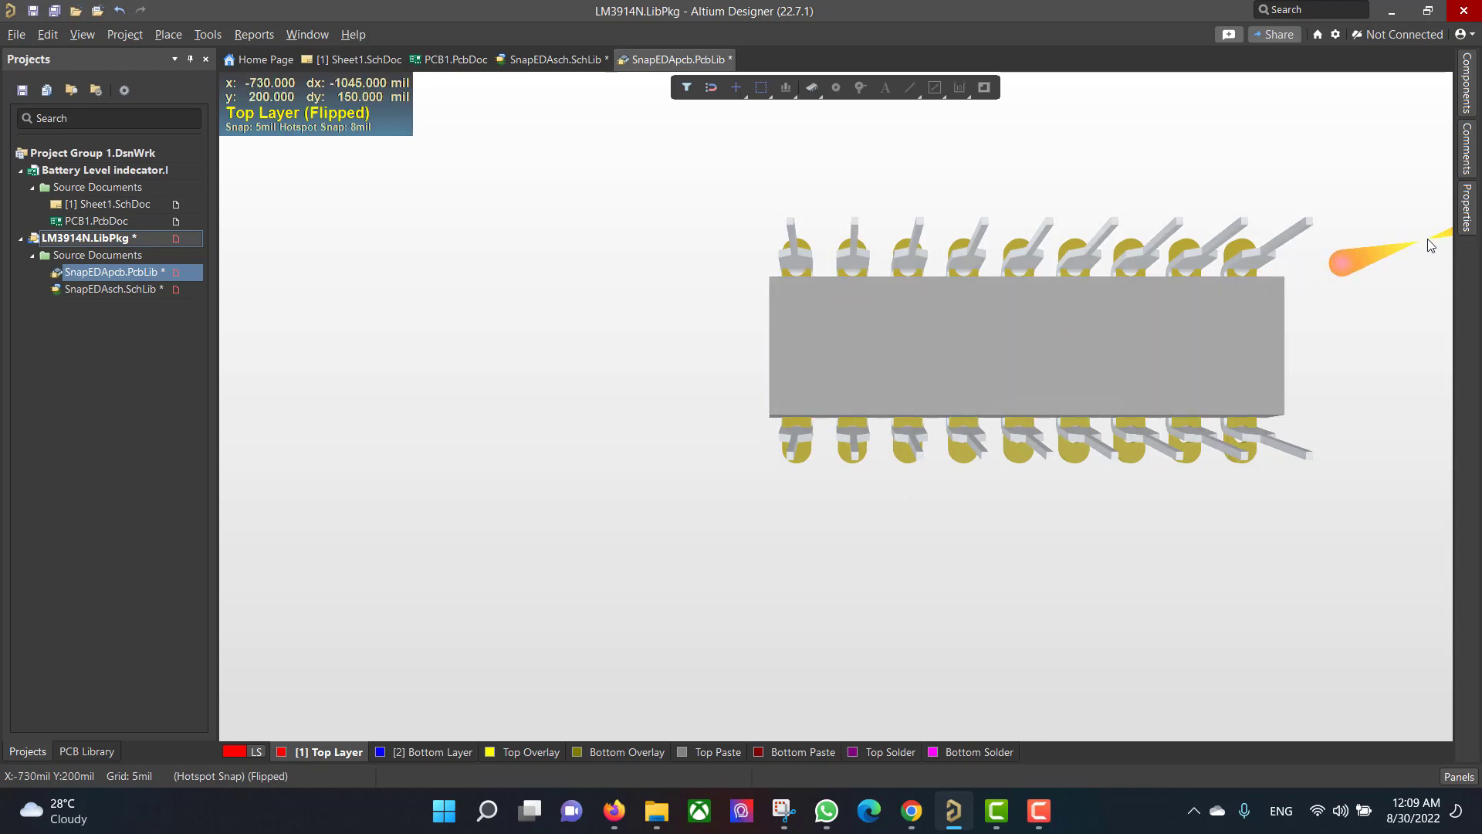
click(1467, 207)
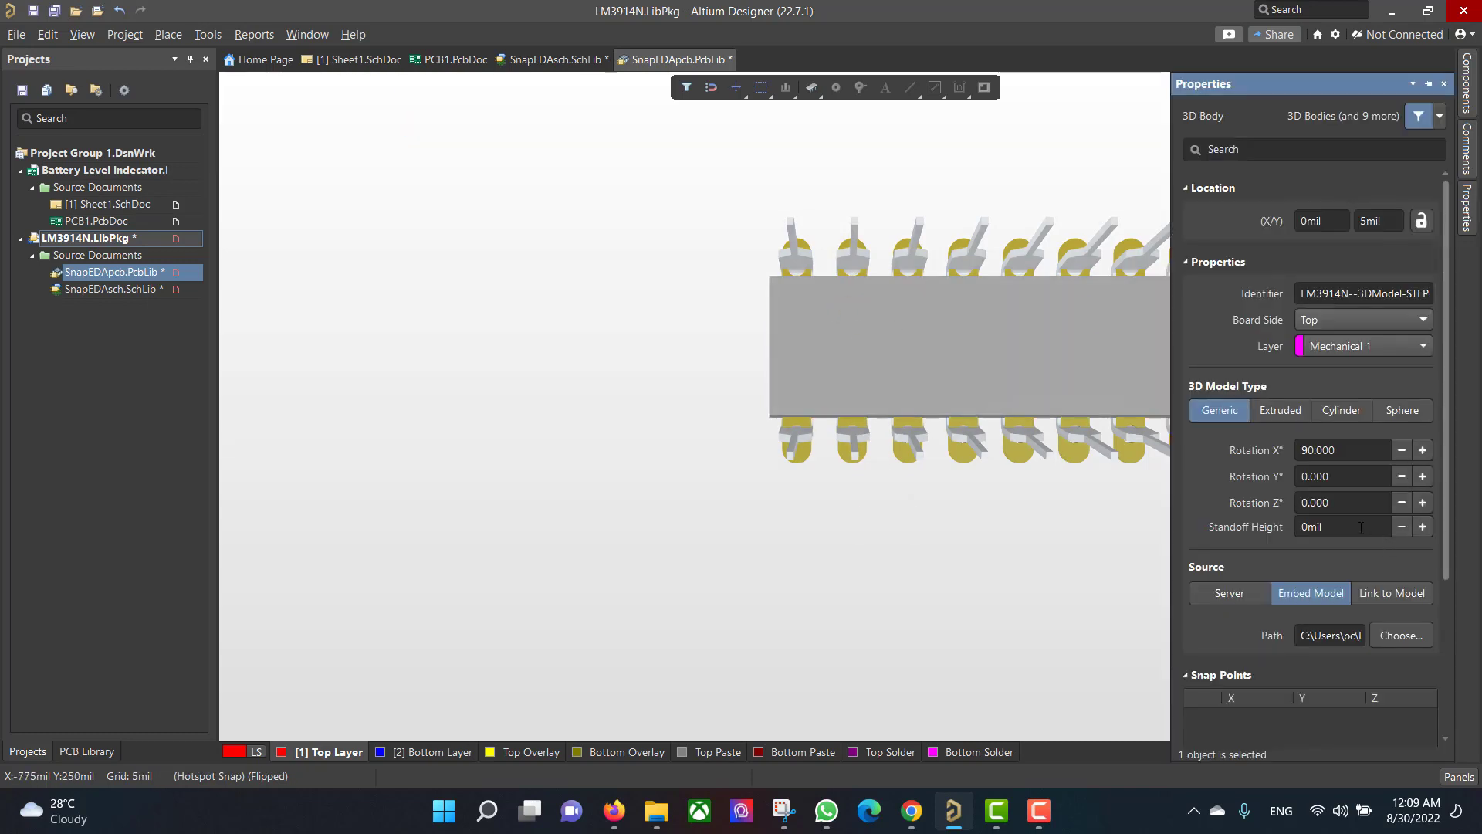
click(1423, 526)
text(100)
key(Return)
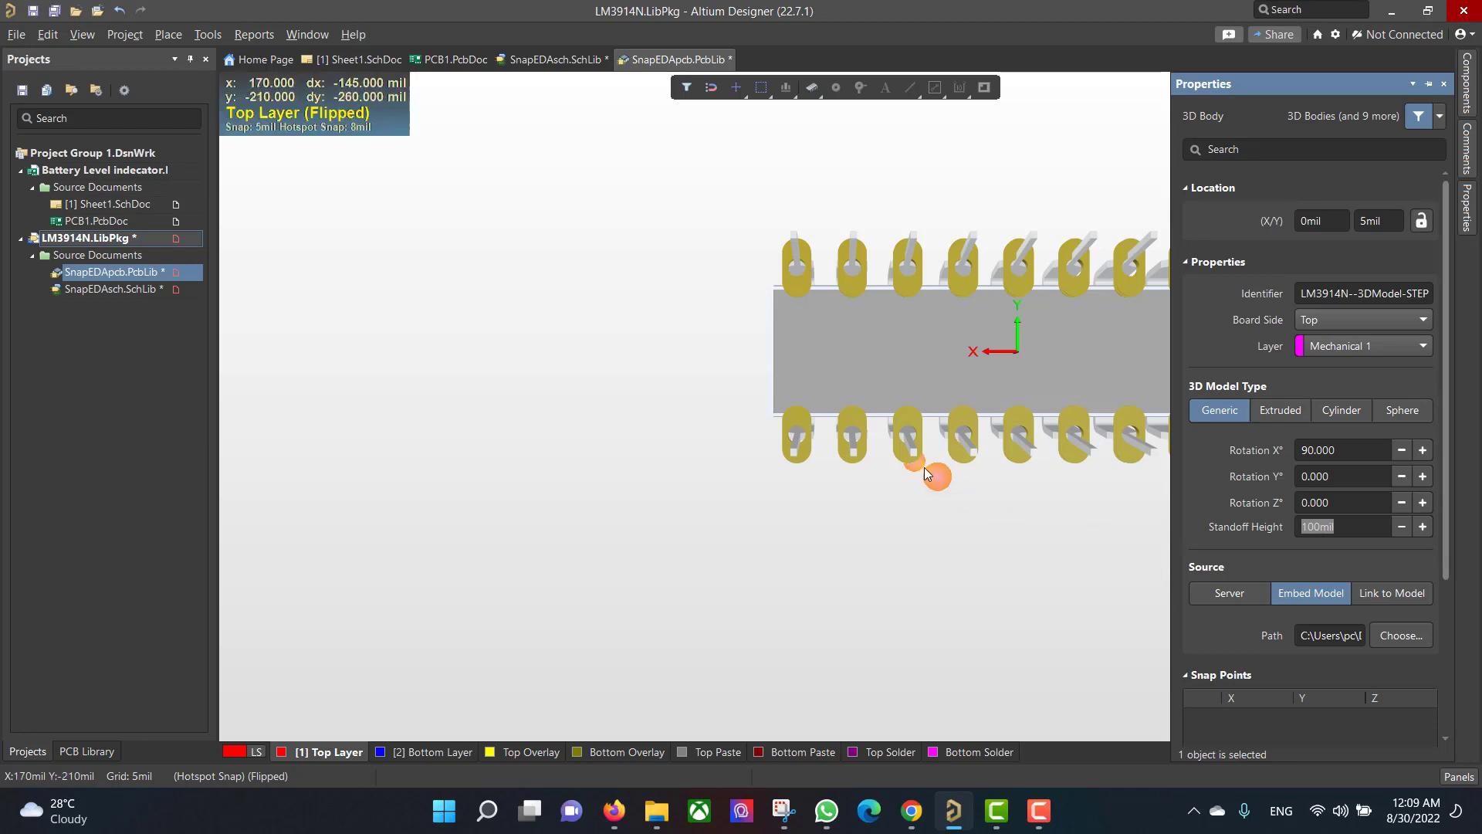
click(882, 586)
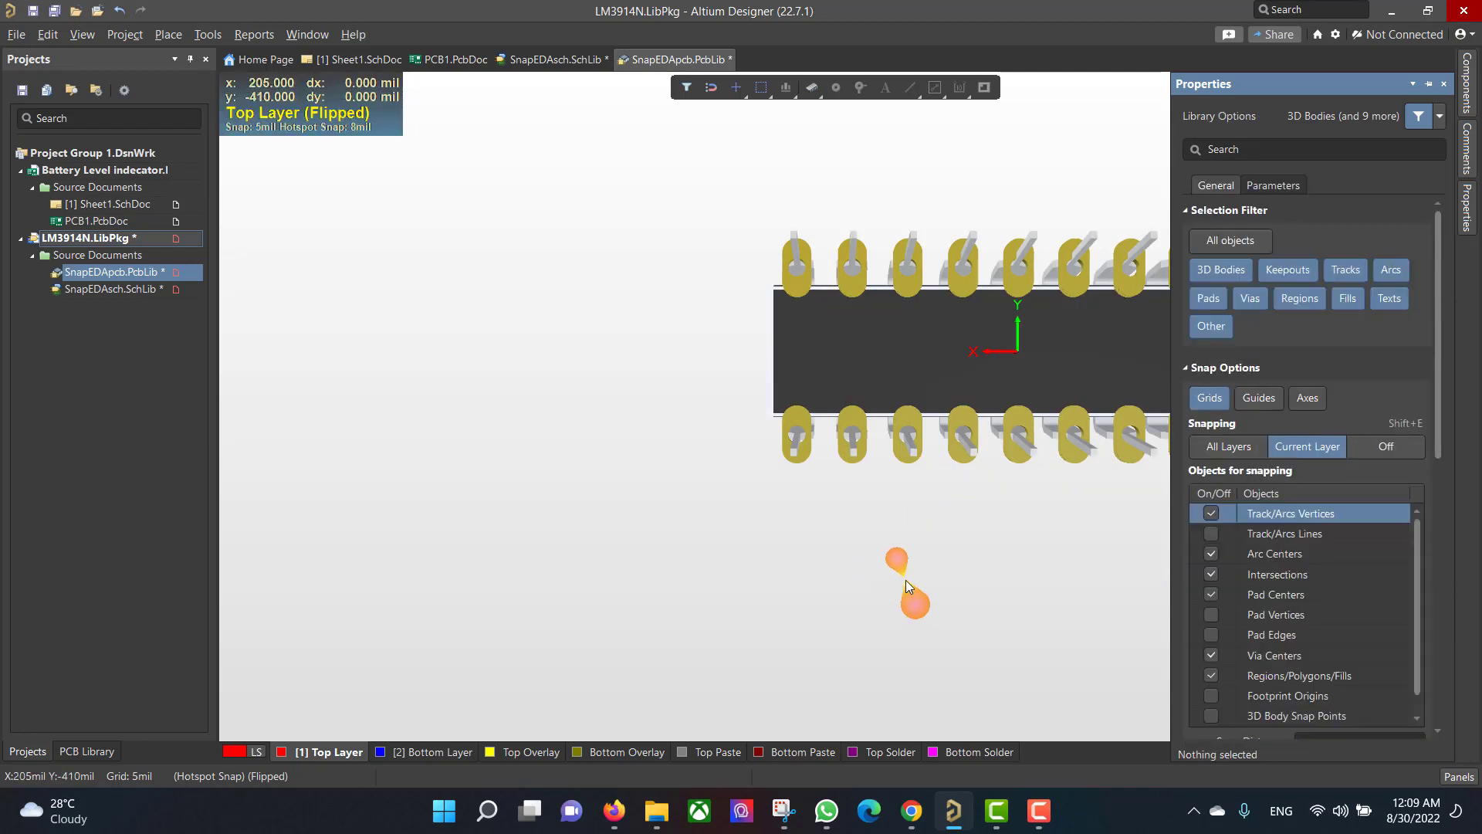
key(ctrl+f)
right_drag(1113, 484, 725, 462)
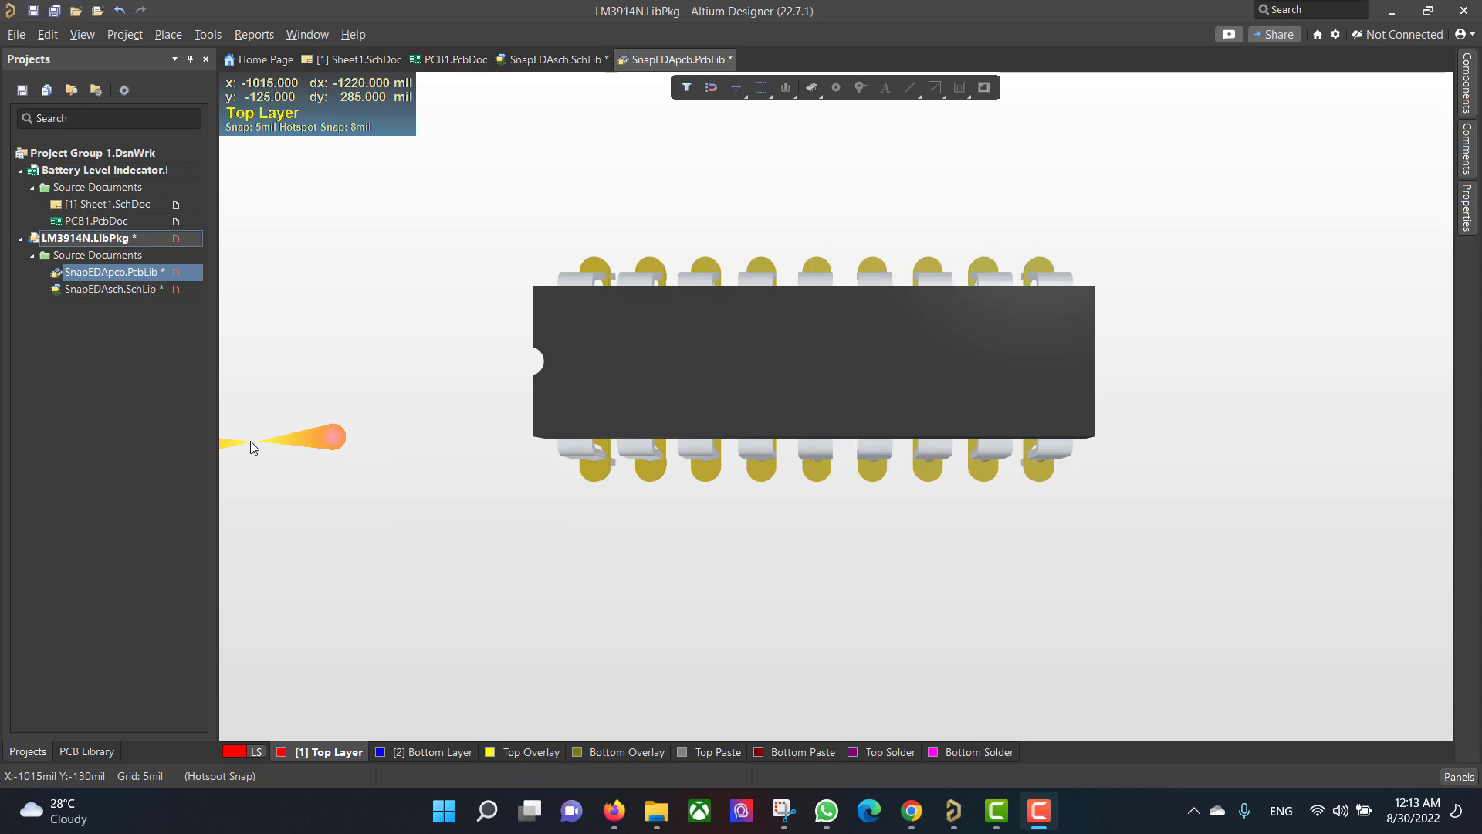
- Add a new schematic library and a new PCB library to the Battery Level indecator project
right_click(79, 169)
mouse_move(226, 210)
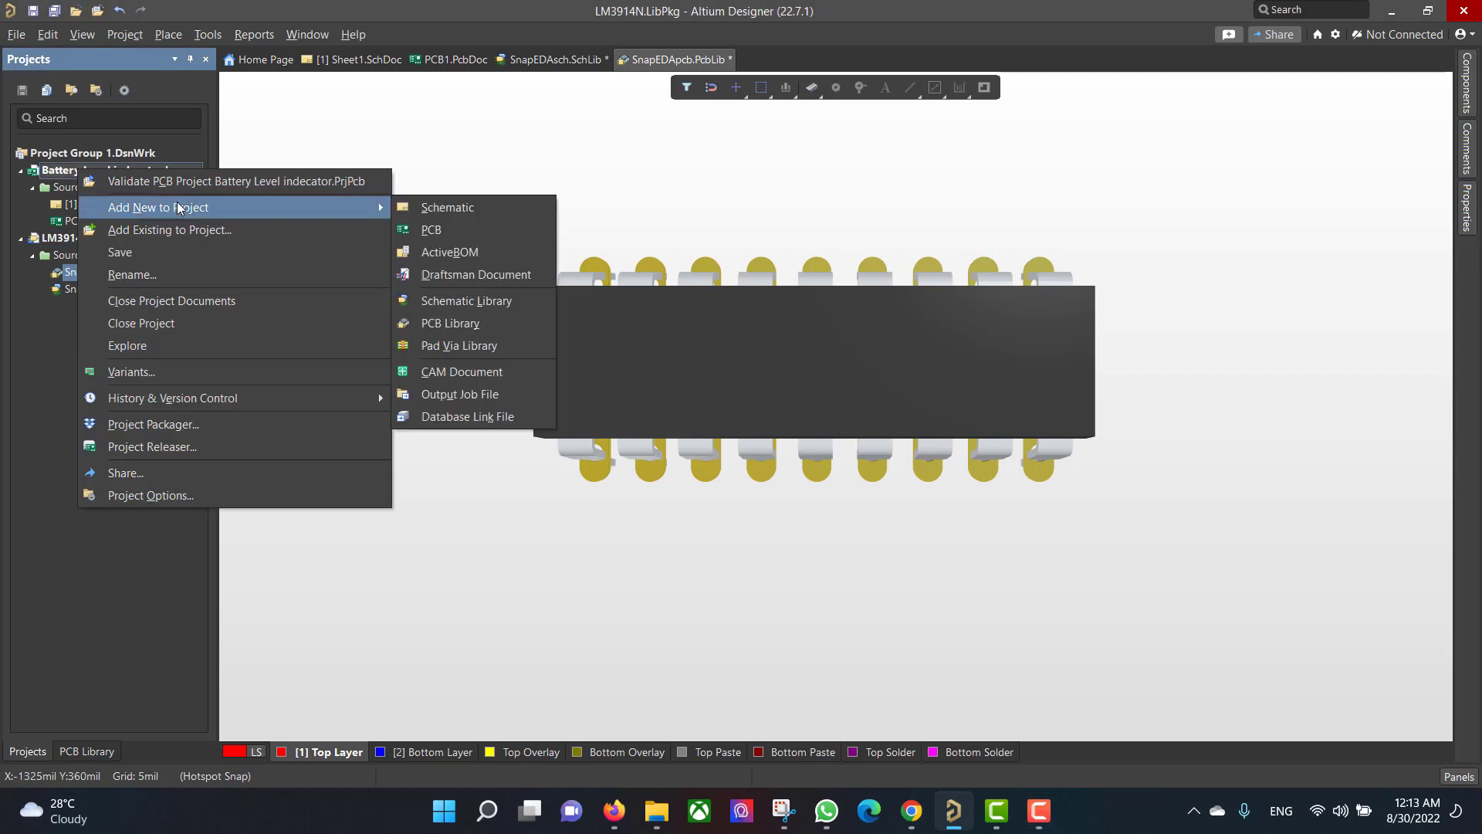
click(460, 301)
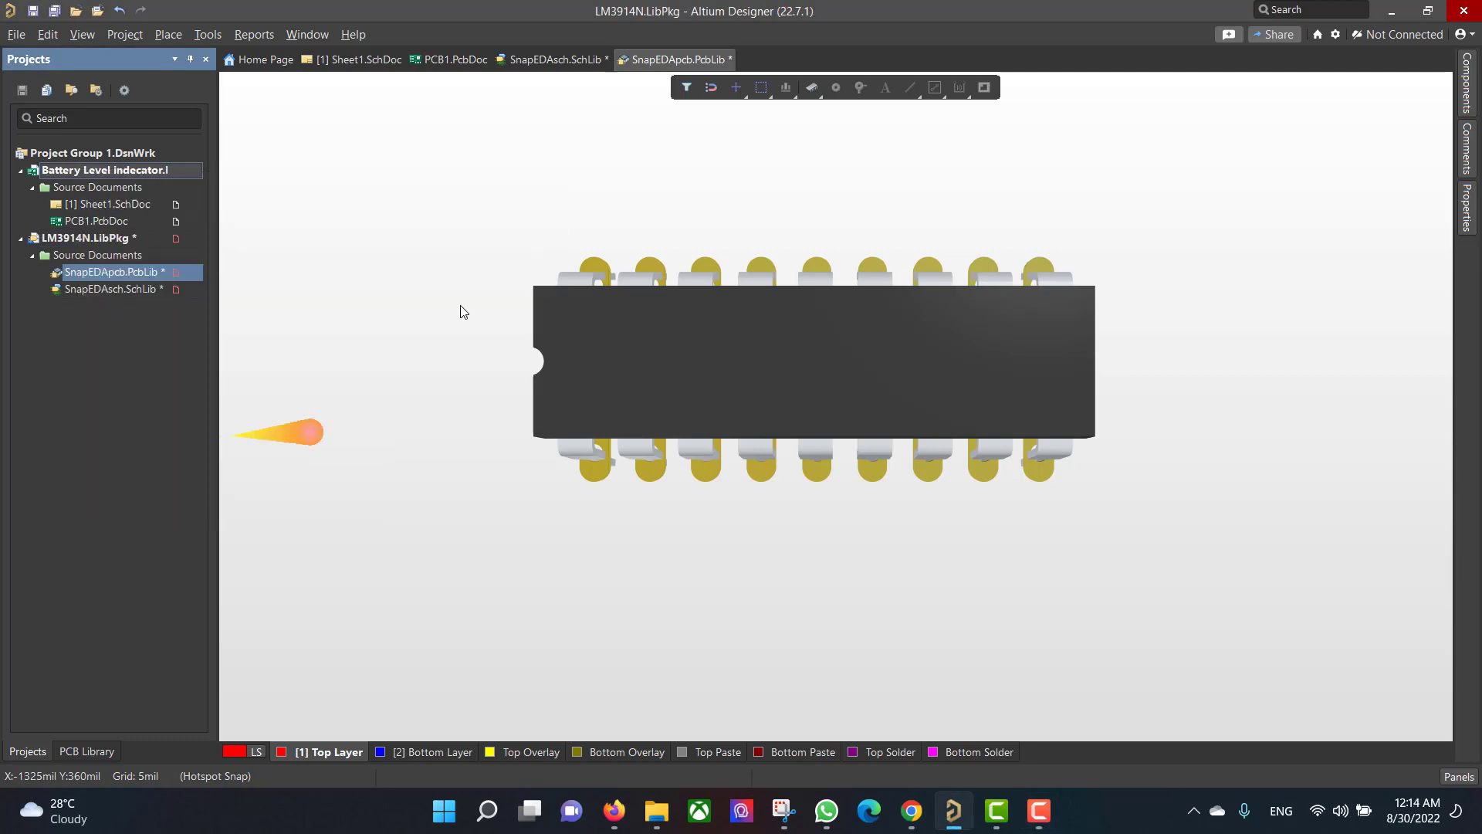
click(29, 752)
right_click(79, 170)
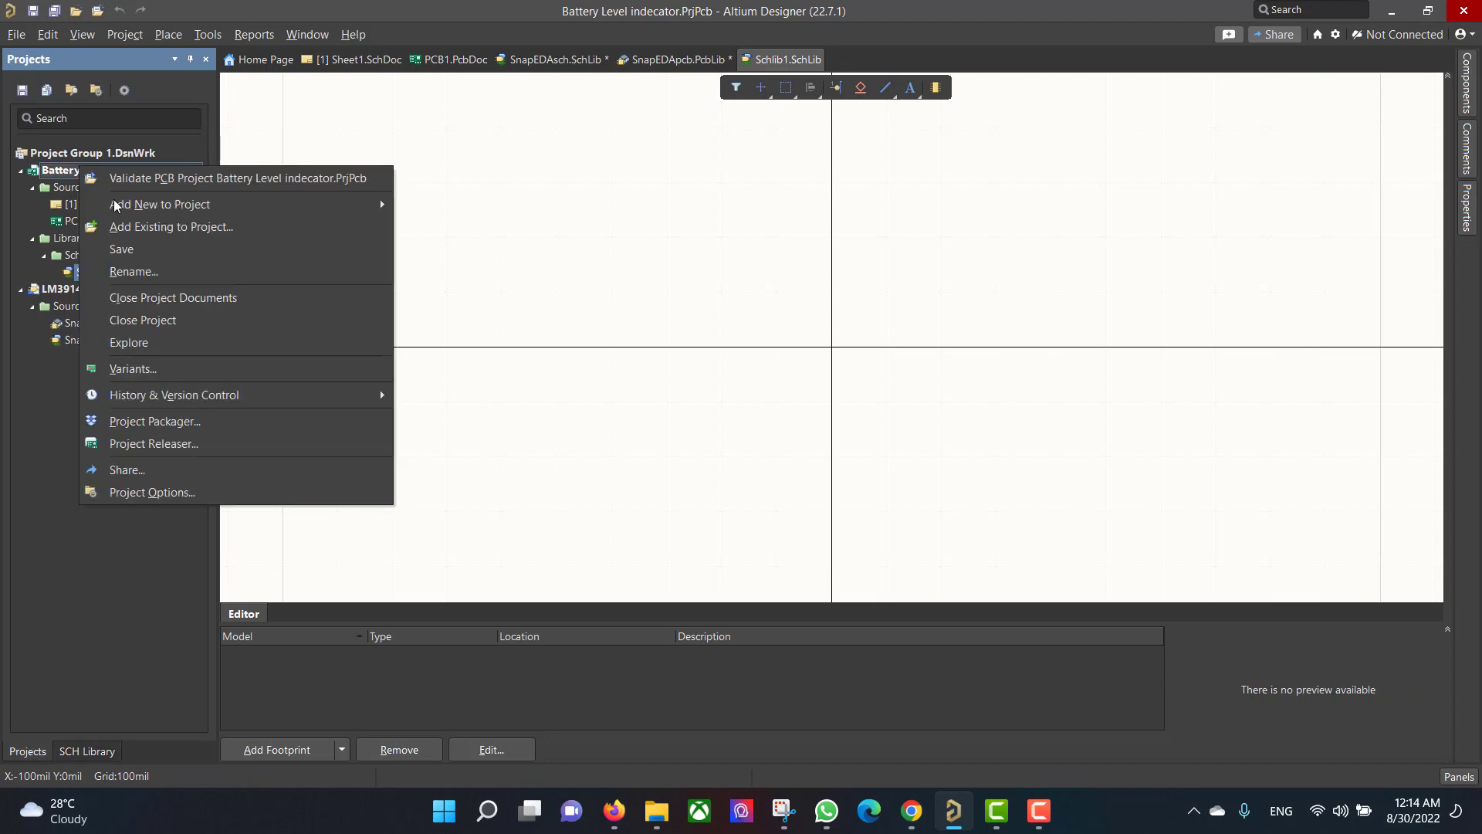
mouse_move(313, 206)
click(500, 322)
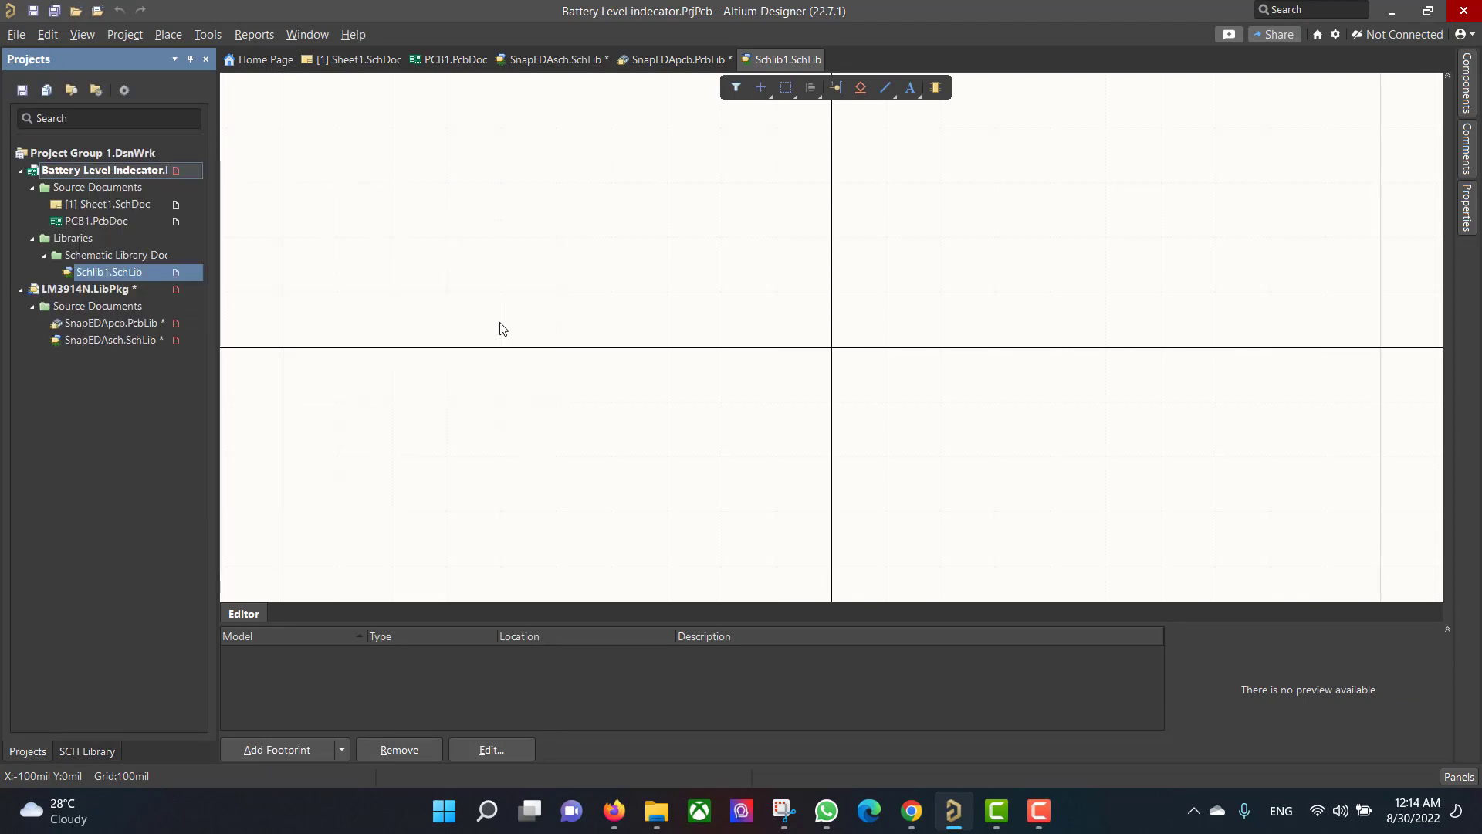
click(34, 748)
- Move SnapEDApcb.PcbLib and SnapEDAsch.SchLib from the LM3914N package into the Battery Level indecator project's libraries
click(108, 357)
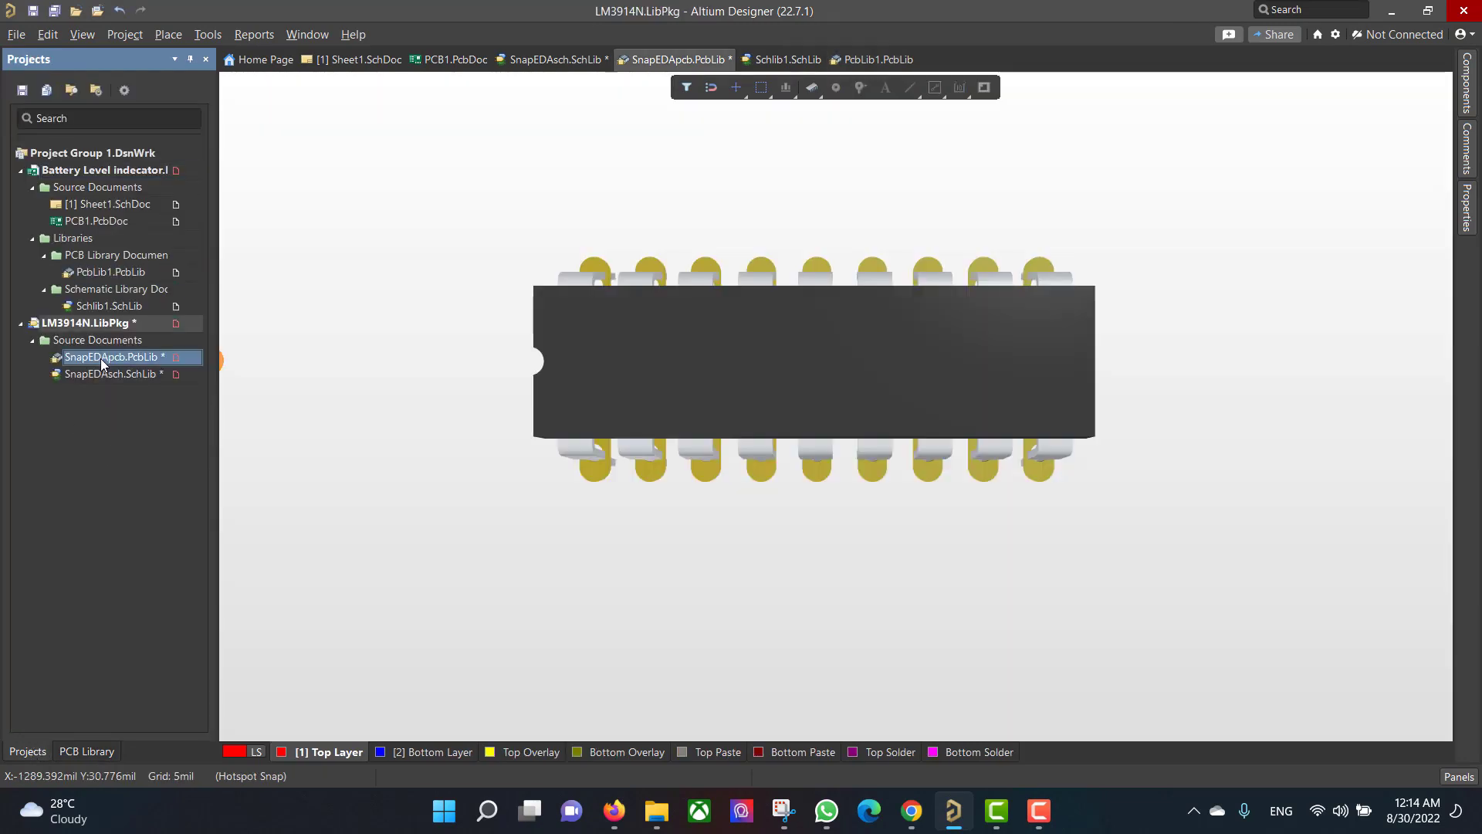
drag(108, 356, 144, 275)
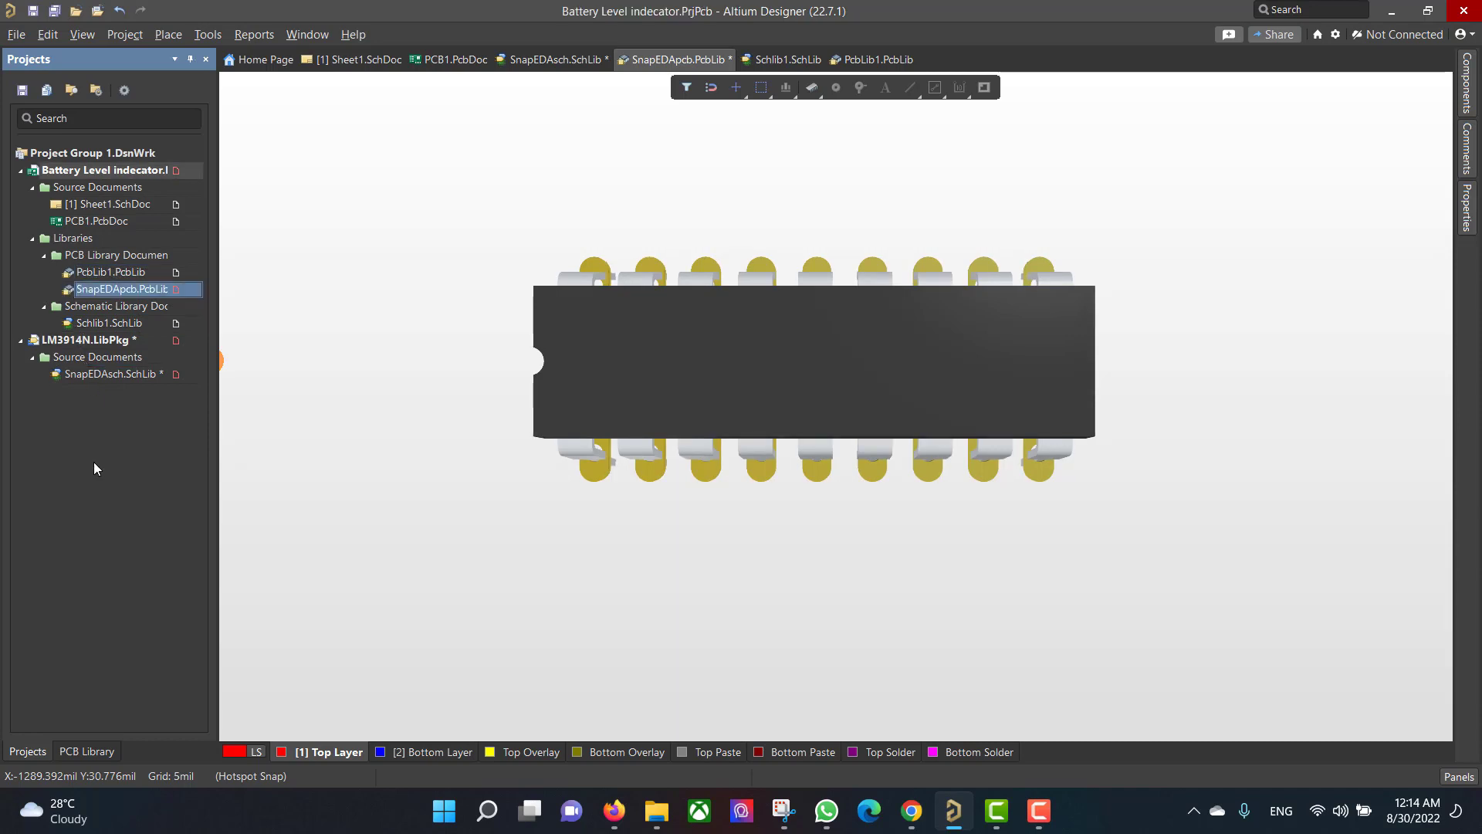
drag(92, 377, 52, 311)
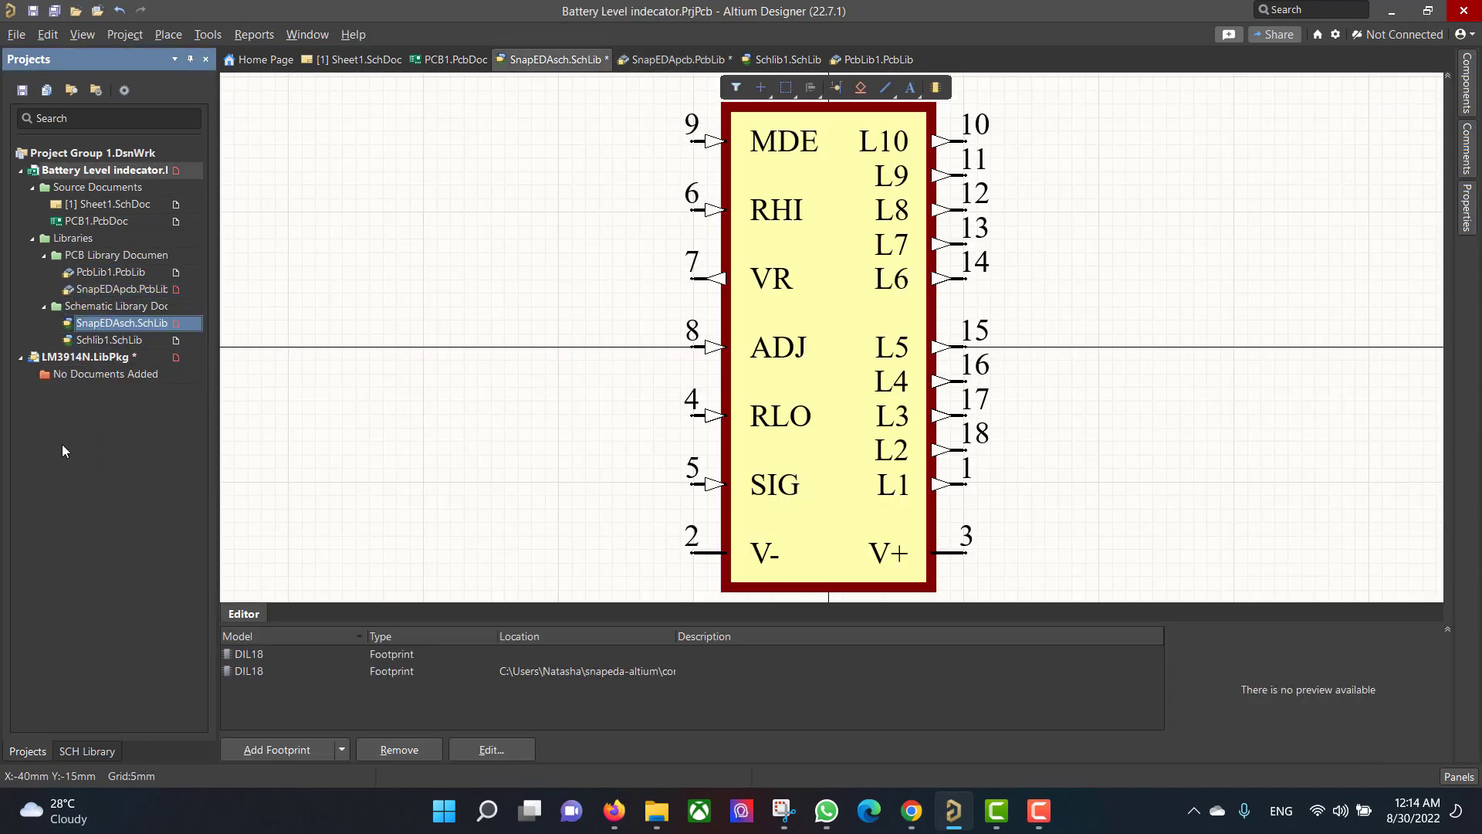
- Close the emptied LM3914N.LibPkg project
right_click(47, 361)
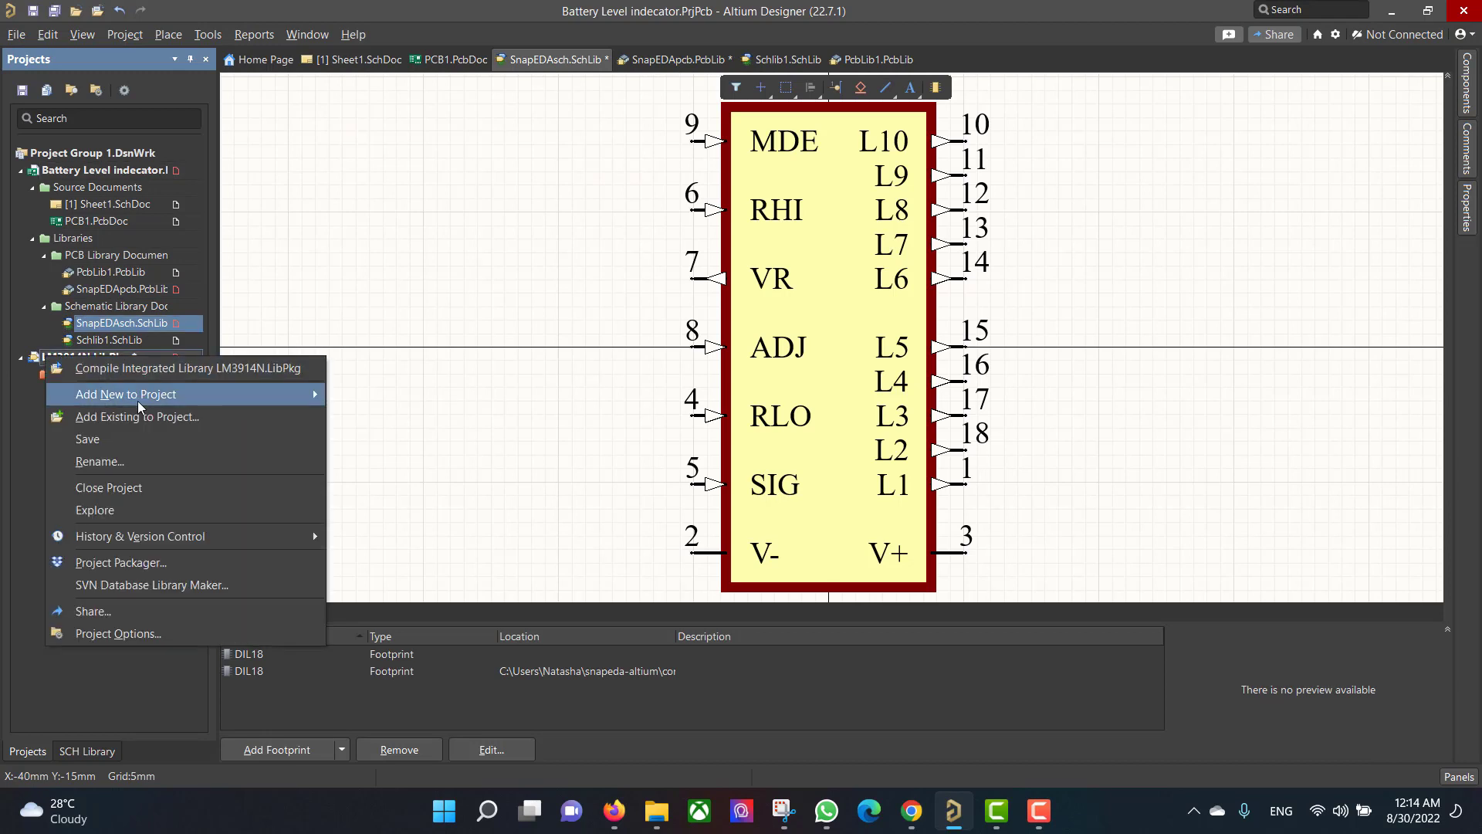
click(168, 487)
click(788, 470)
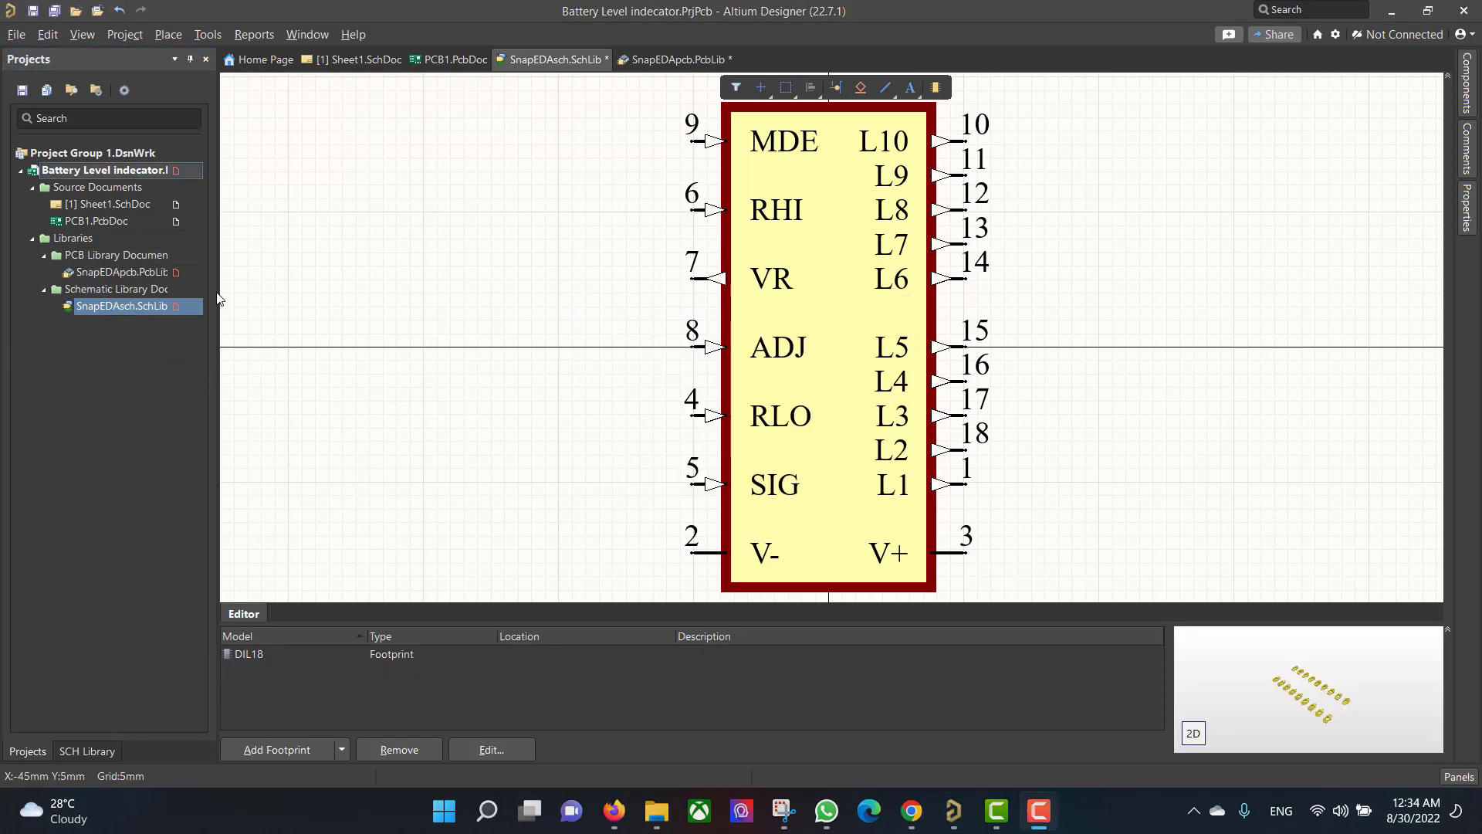
- Open the project's Sheet1.SchDoc and bring up the LM3914N bargraph reference circuit in Snipping Tool
click(110, 205)
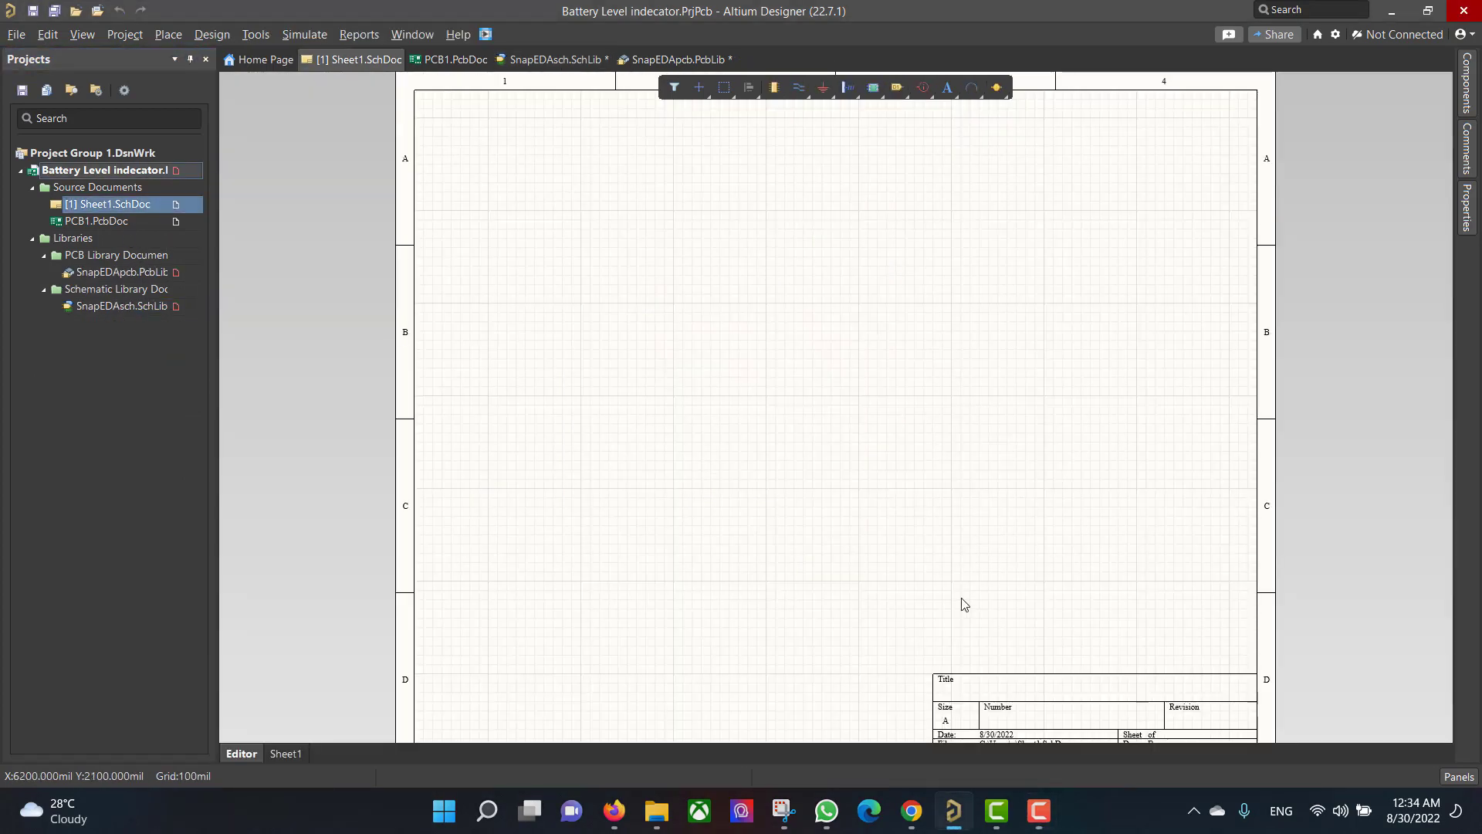
click(783, 811)
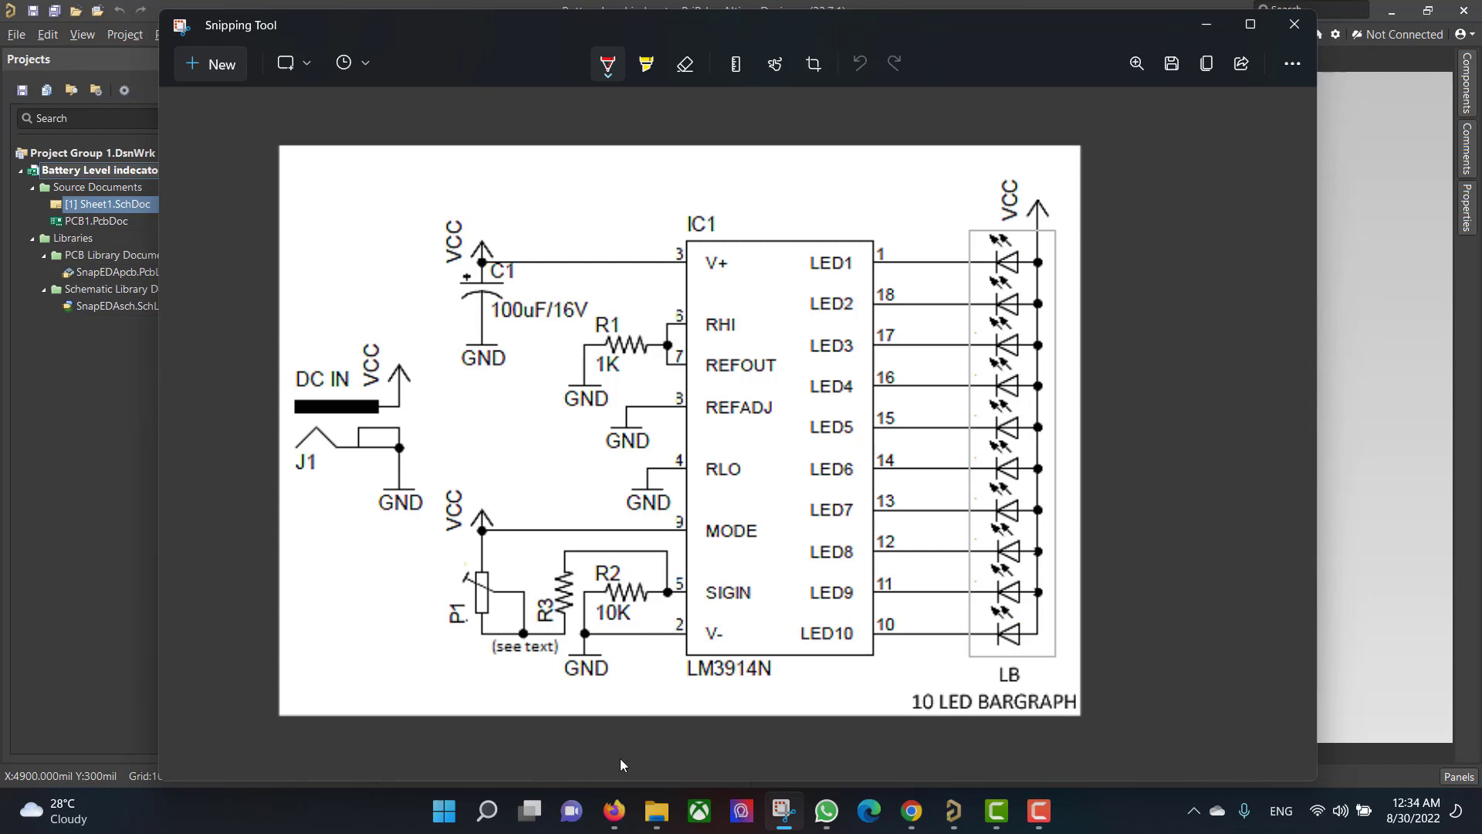
- Switch to Octopart in the browser, search for "lm 3194n" and open the STMicroelectronics LM319N part page
click(615, 810)
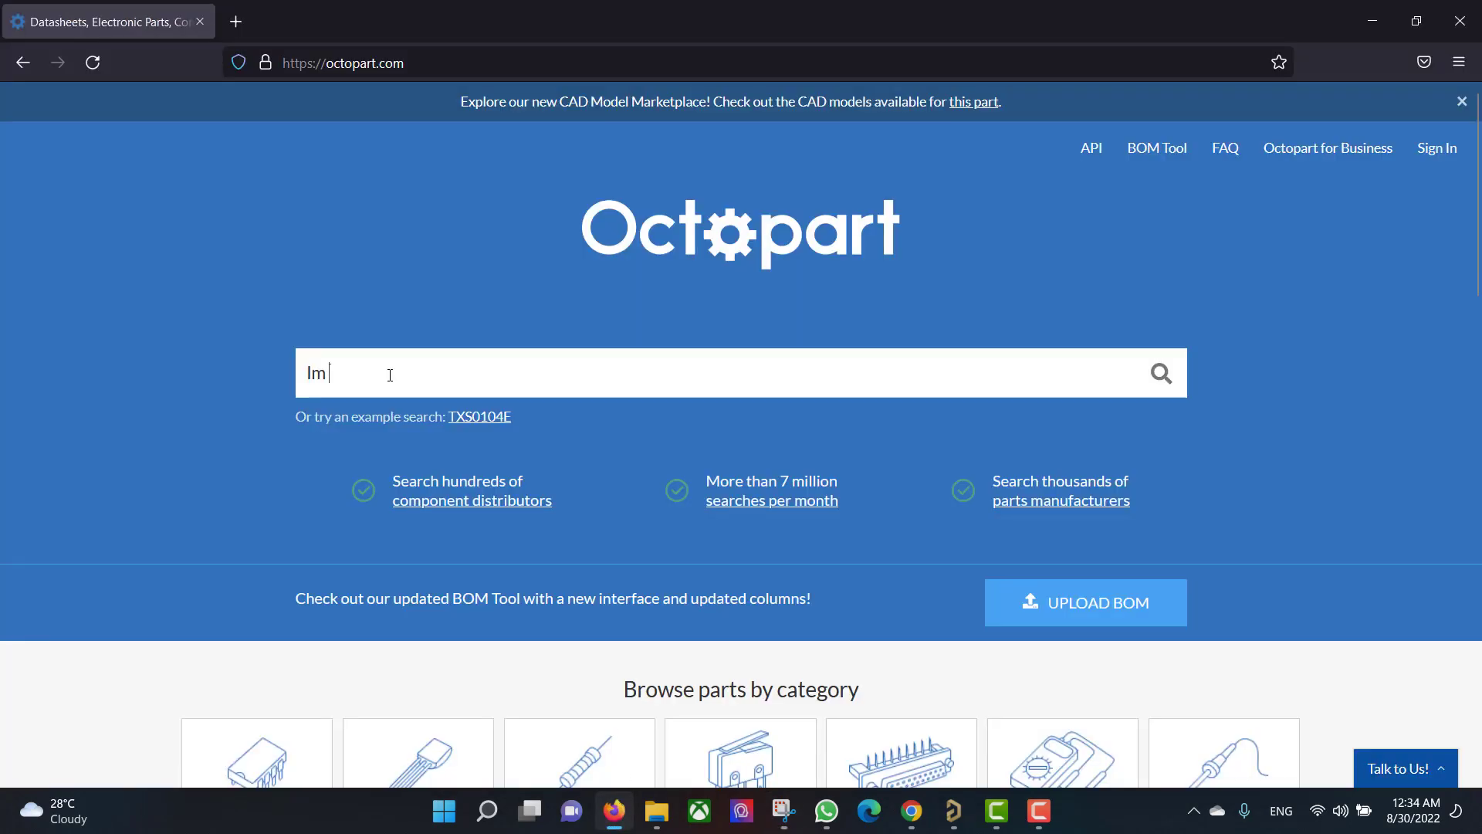
click(389, 375)
text(3194n)
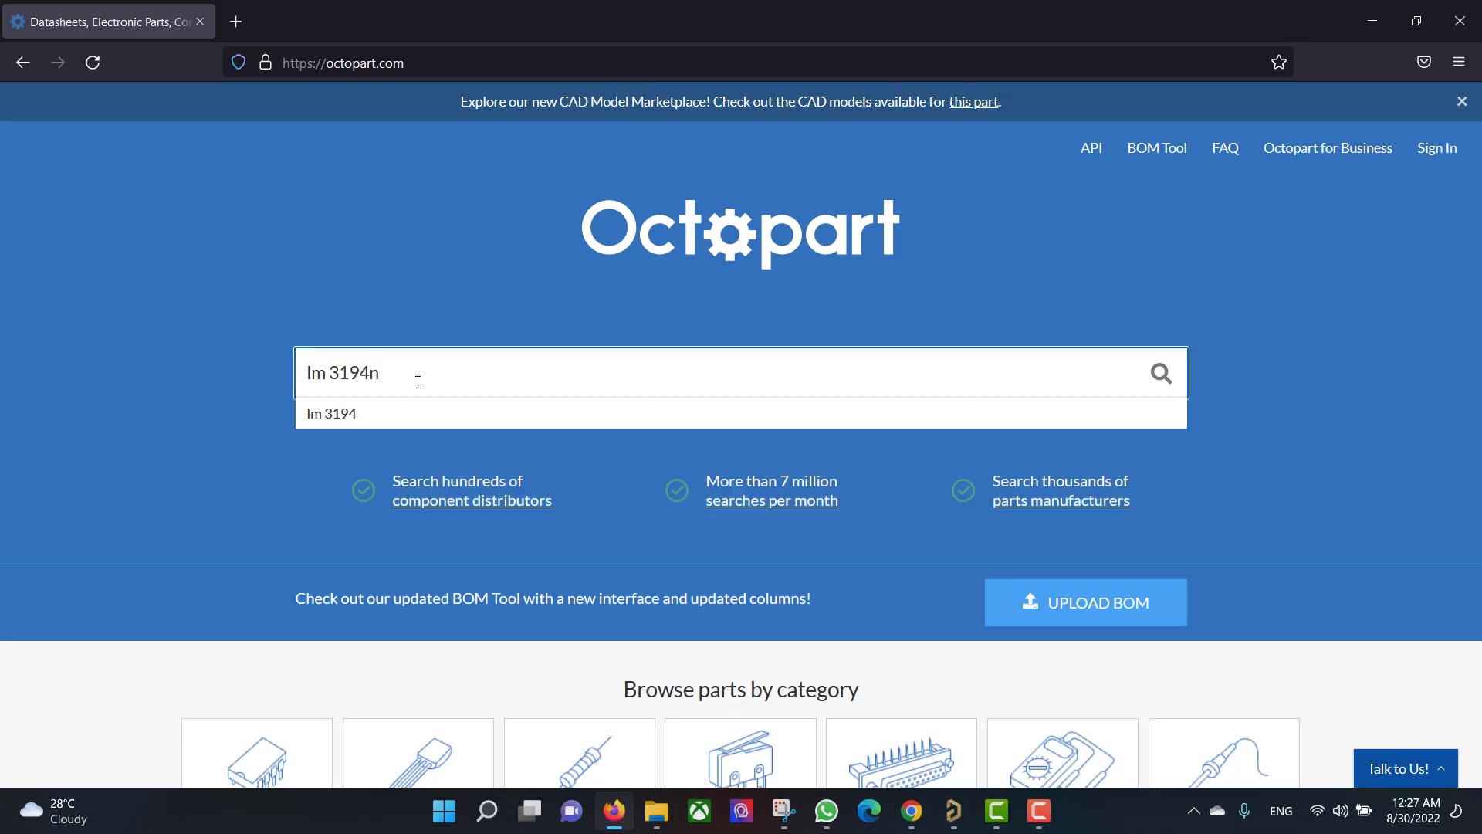
key(Return)
click(187, 552)
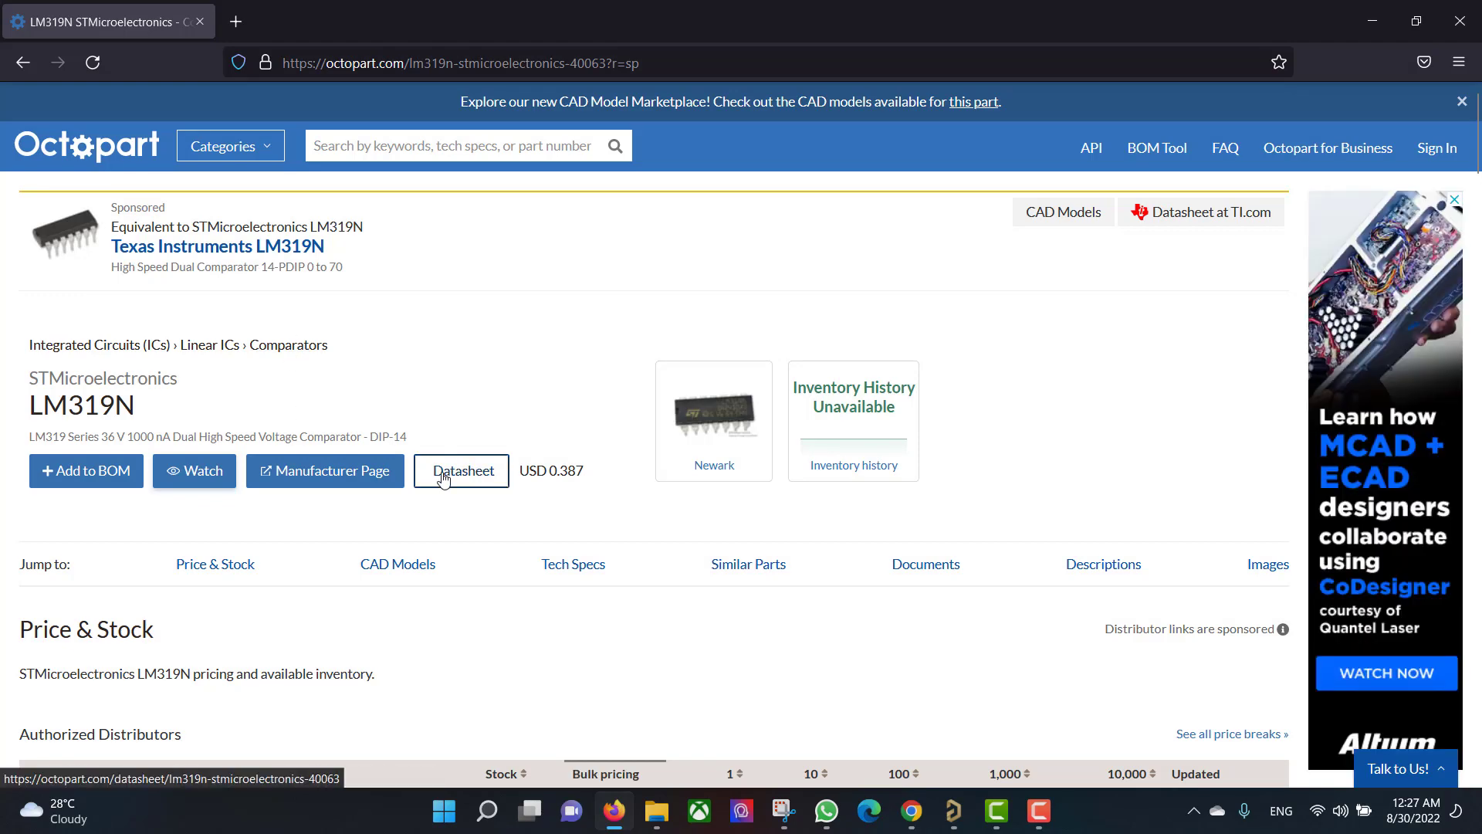
- Open the LM319N datasheet and read through its pages
click(443, 478)
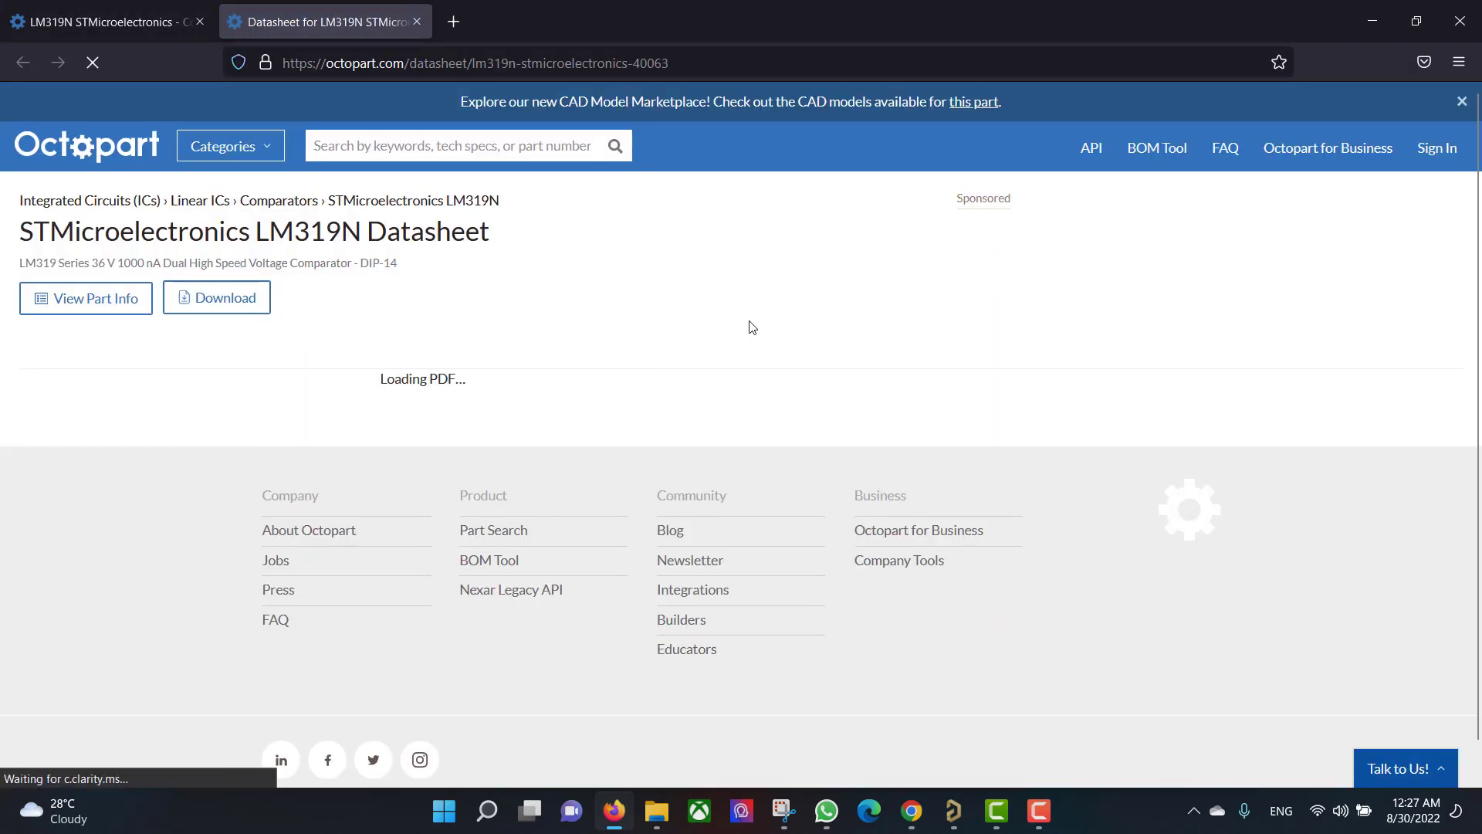
scroll(753, 327, down, 20)
scroll(752, 327, down, 20)
scroll(753, 327, down, 20)
scroll(753, 327, down, 15)
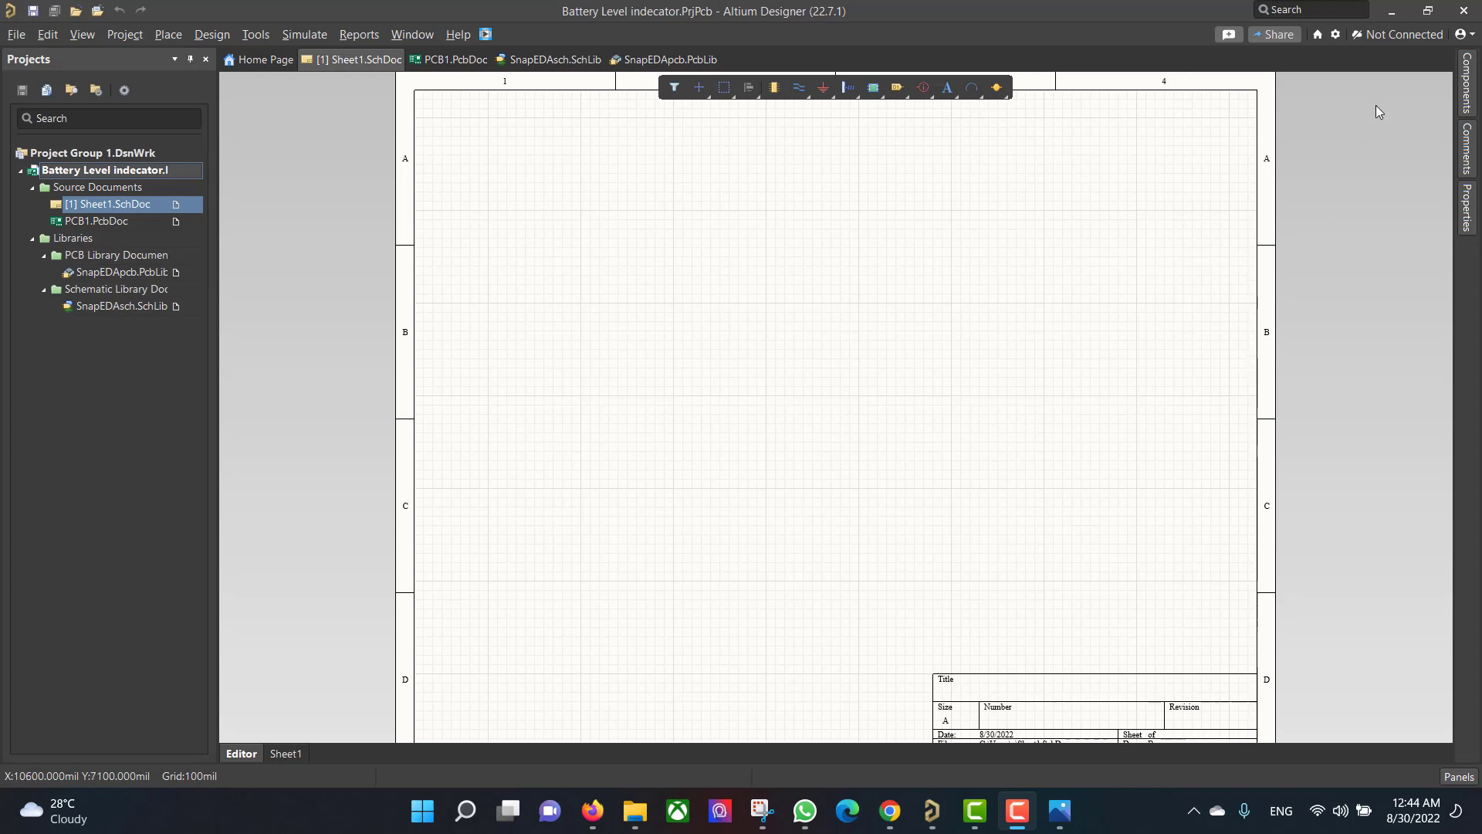
- Switch to Altium Designer and place the LM3914N from SnapEDAsch.SchLib in the upper part of Sheet1
click(1467, 96)
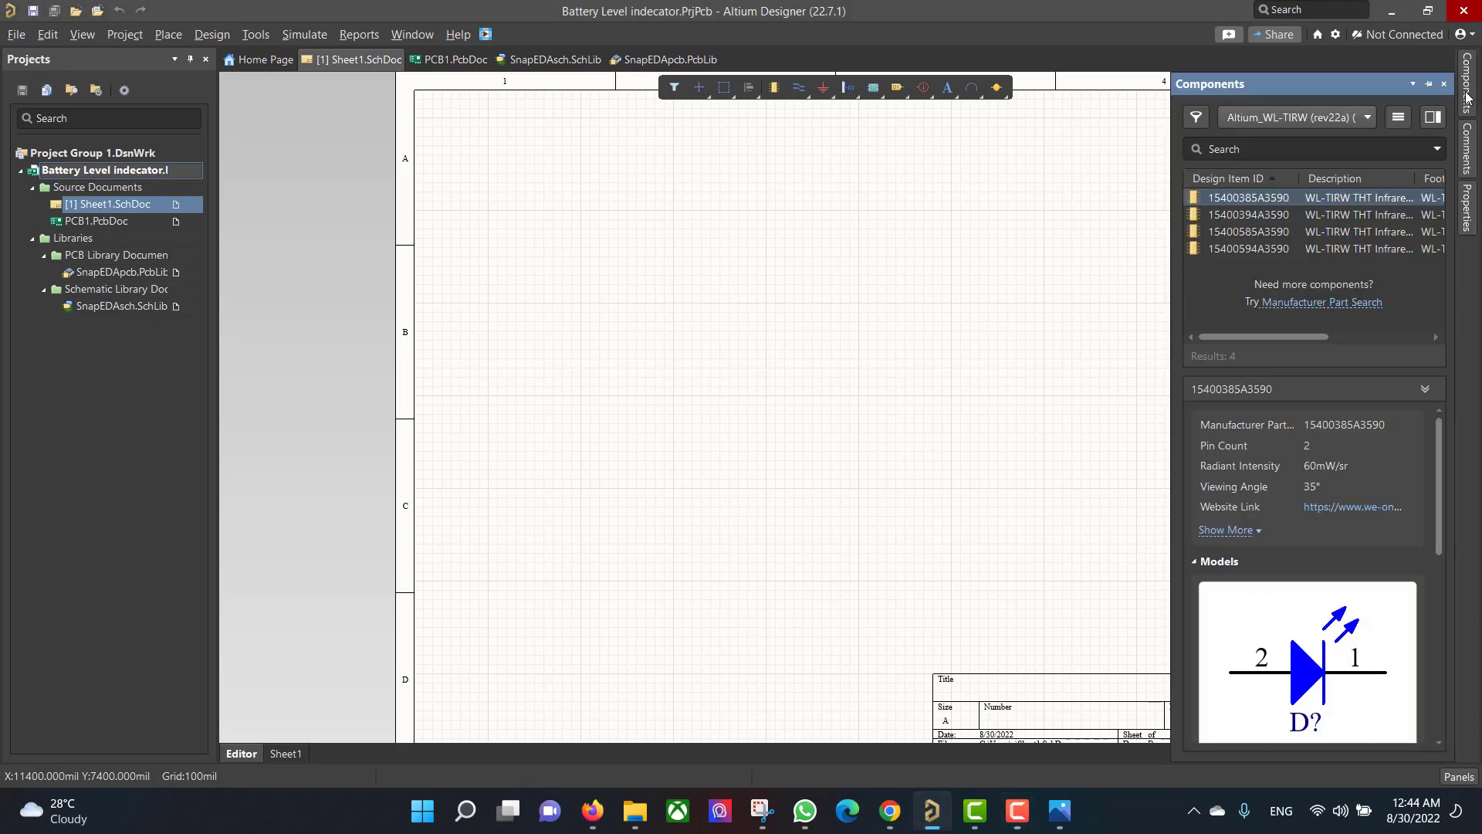
click(1364, 118)
click(1266, 191)
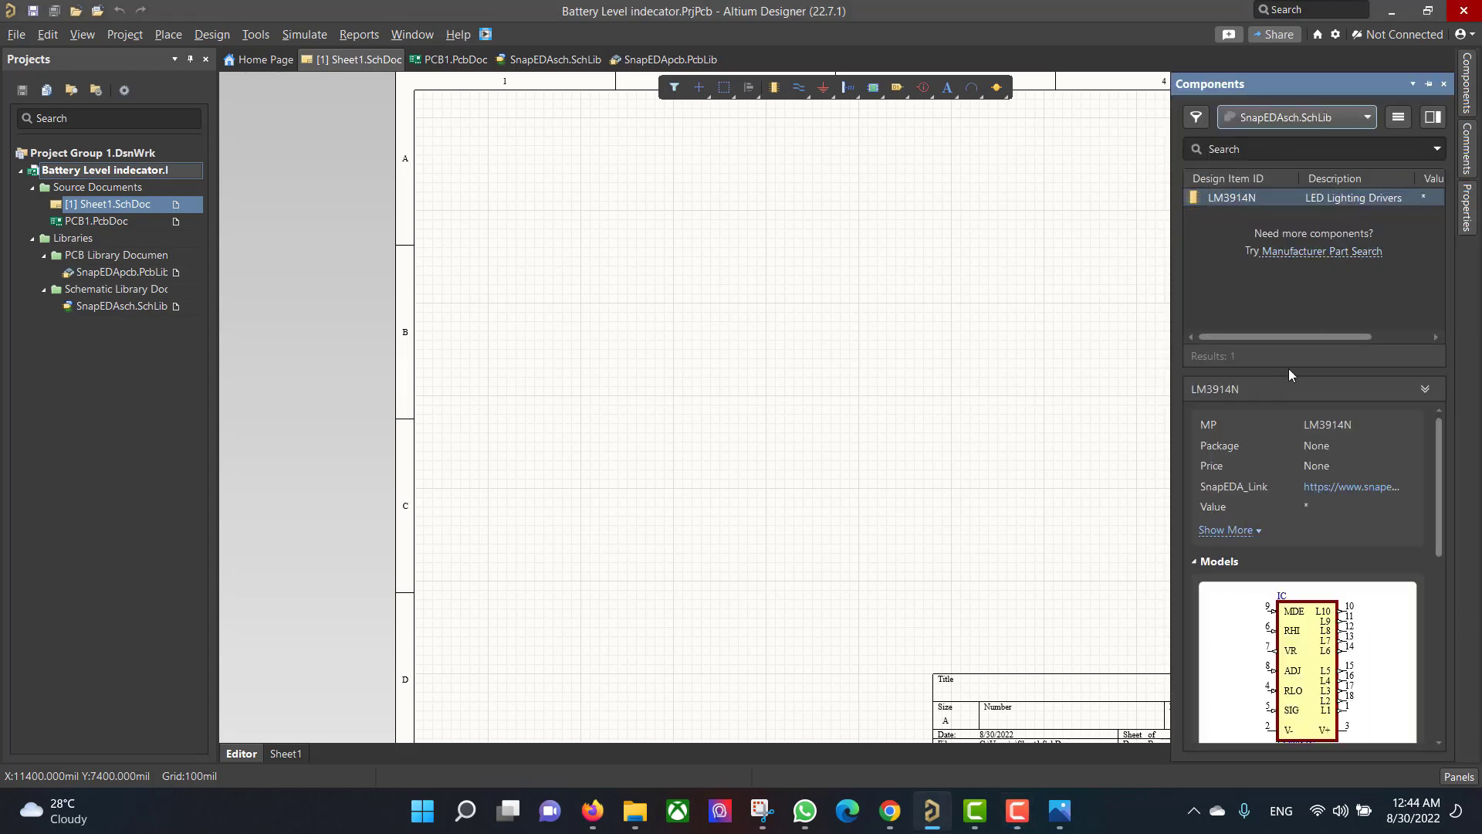
drag(1289, 375, 664, 254)
- Place the 3352T-1-200 trimmer from its integrated library beside the LM3914N's input pins, rotated upright
click(1467, 97)
click(1363, 117)
click(1259, 295)
drag(1251, 198, 540, 321)
key(space)
click(533, 317)
click(1467, 96)
click(1367, 117)
click(1333, 288)
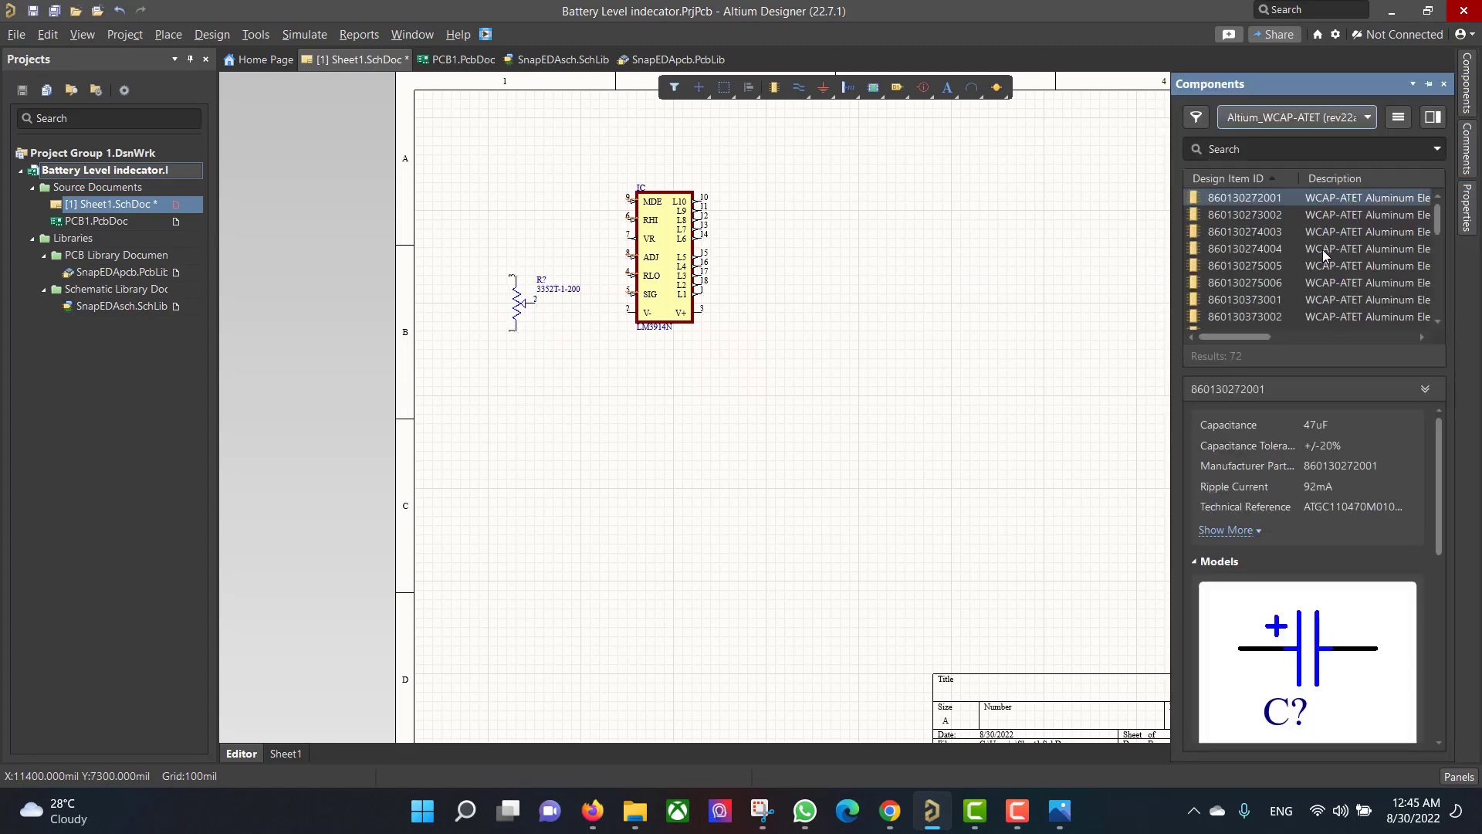
drag(1171, 255, 513, 216)
scroll(892, 288, down, 6)
click(911, 265)
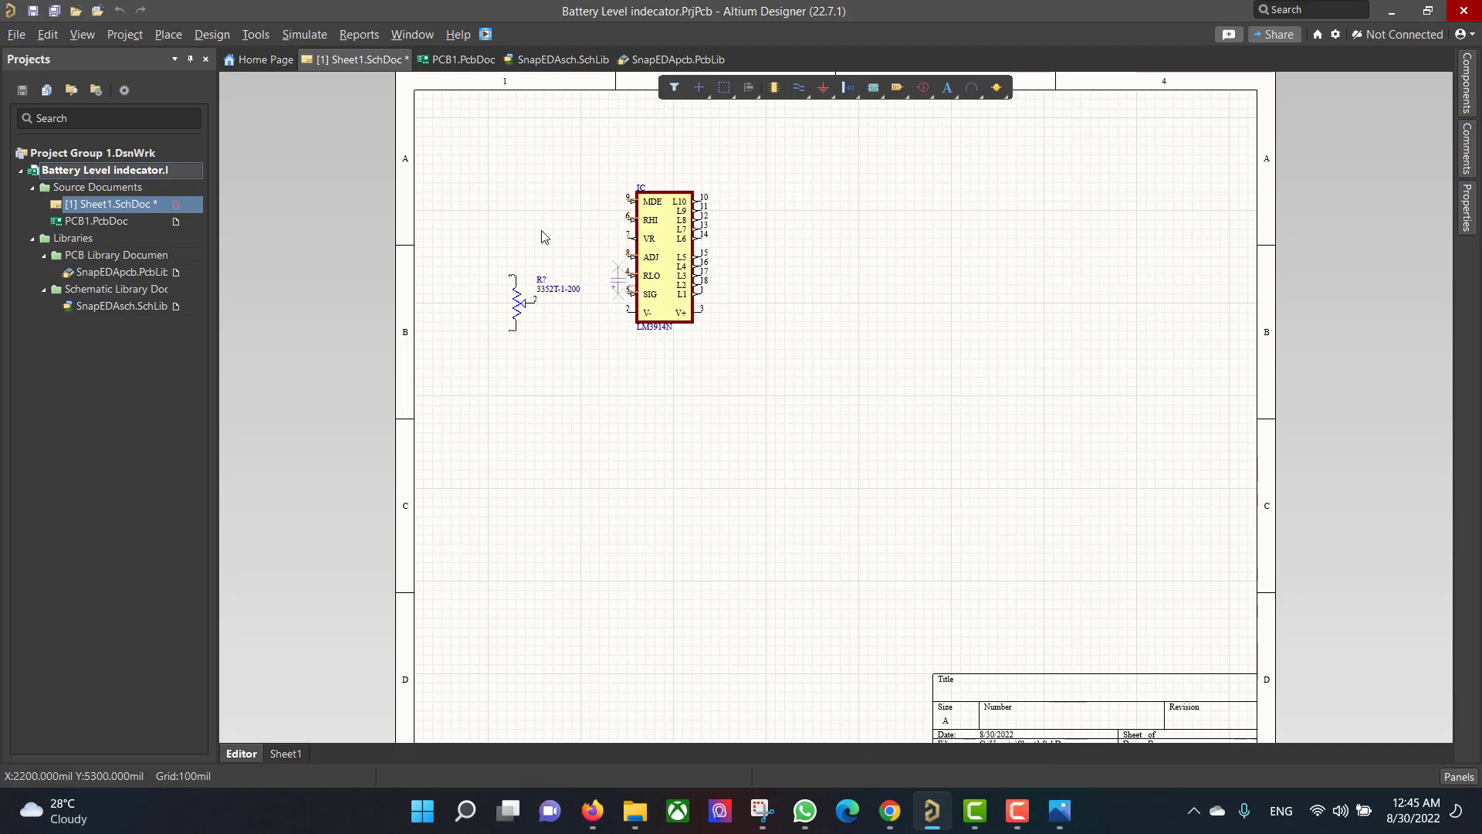
- Place a vertical stack of ten LEDs beside the LM3914N's LED output pins, with pin 1 facing the IC
click(1467, 85)
click(1366, 117)
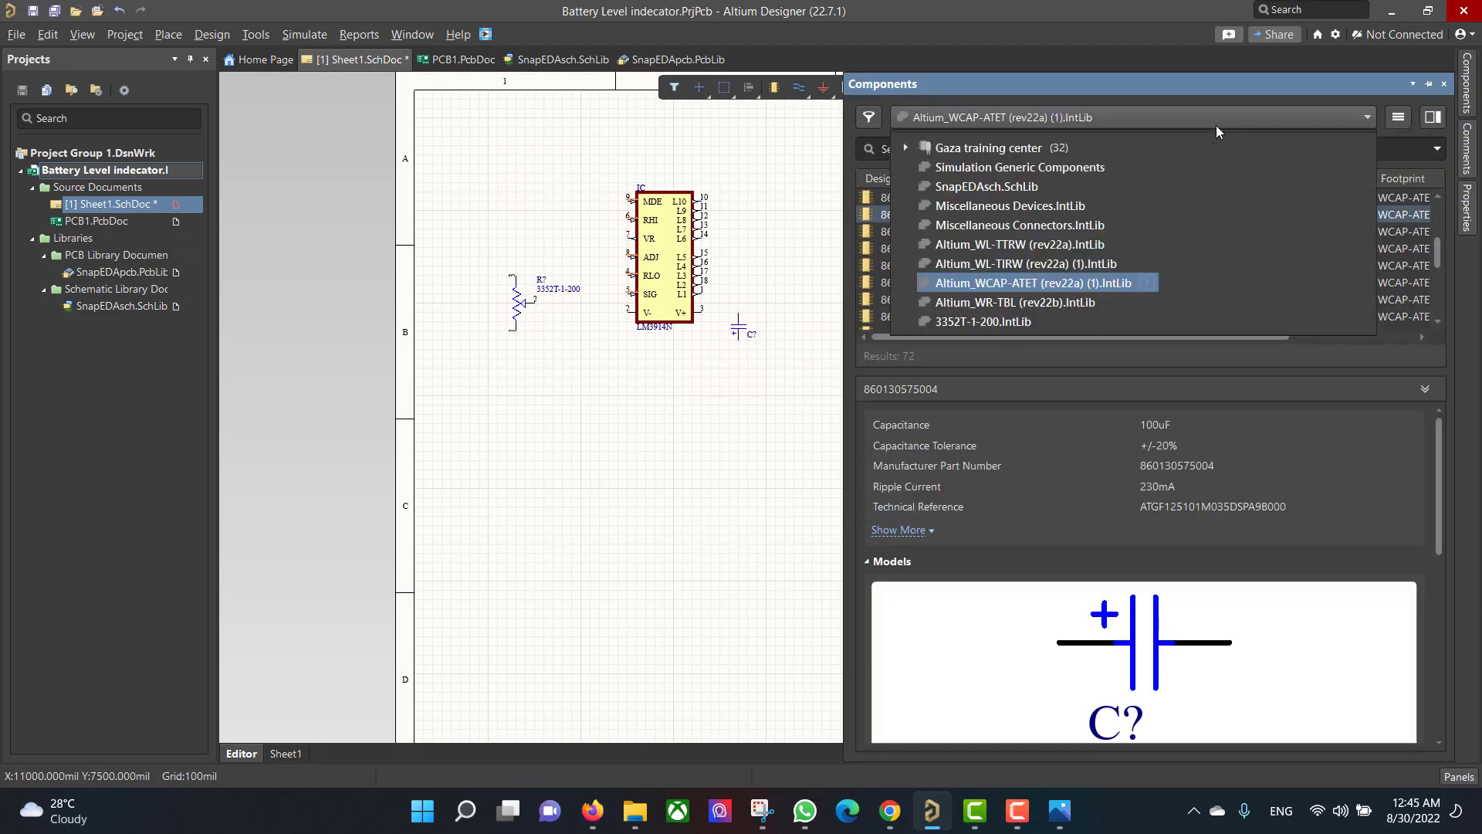
click(1058, 258)
click(1367, 117)
click(1003, 263)
click(1367, 118)
click(1004, 291)
drag(1058, 198, 797, 293)
click(815, 218)
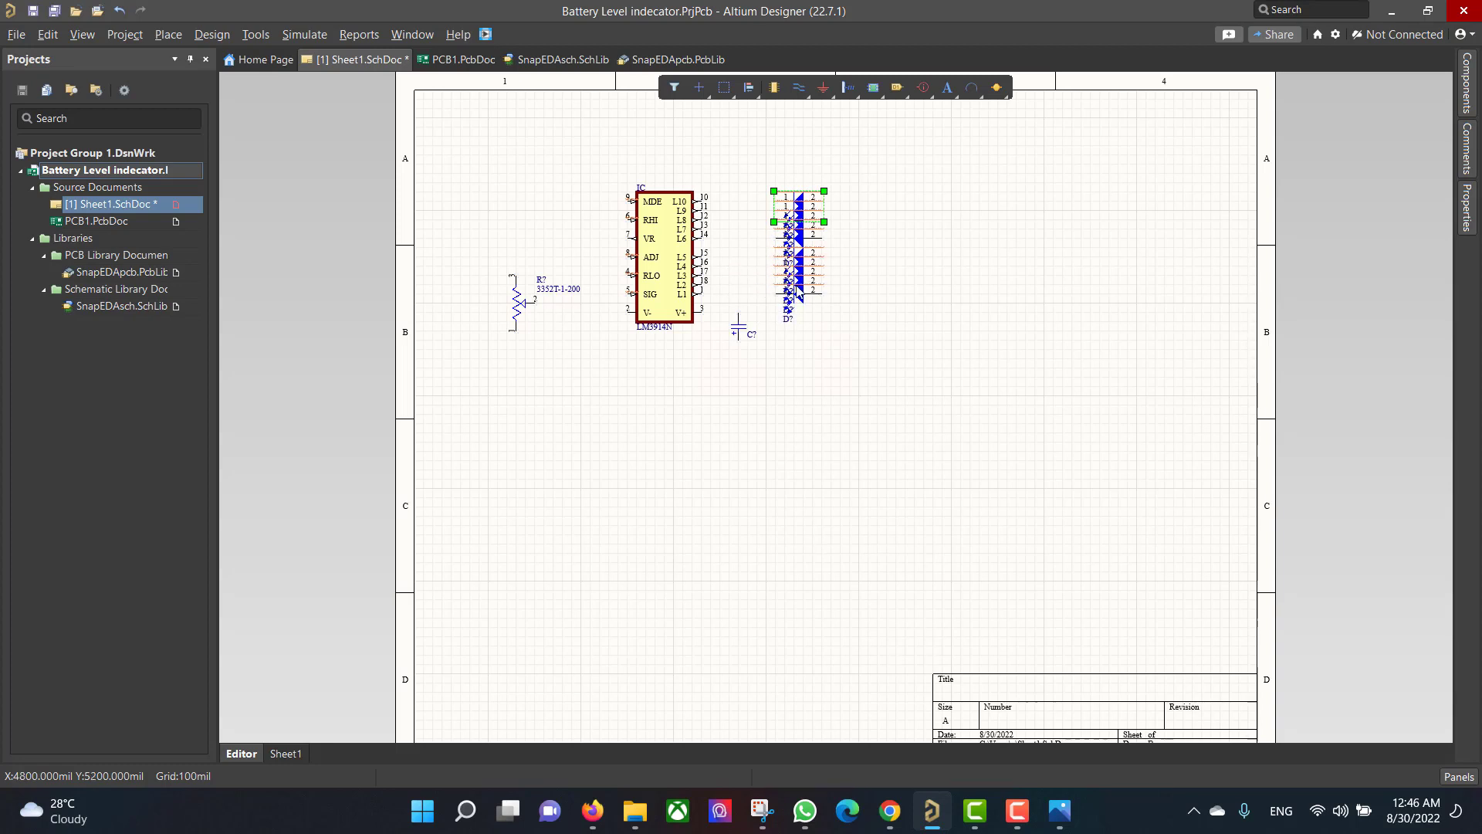
- Place three 1K Res1 resistors from Miscellaneous Devices.IntLib near the LM3914N's input pins, with one rotated upright above the trimmer
ctrl+scroll(841, 109, up, 1)
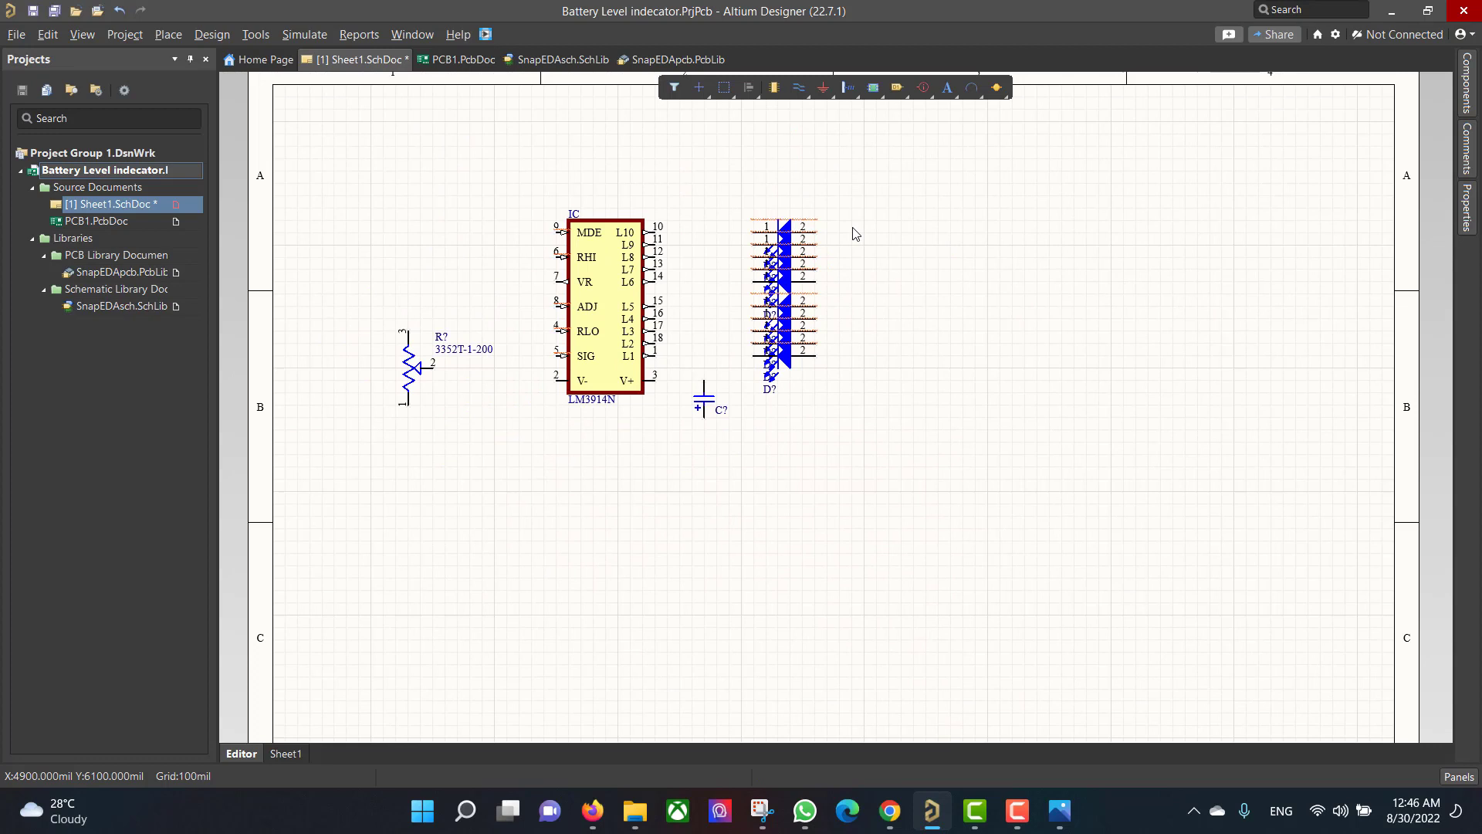
key(p)
key(p)
click(1135, 117)
click(989, 199)
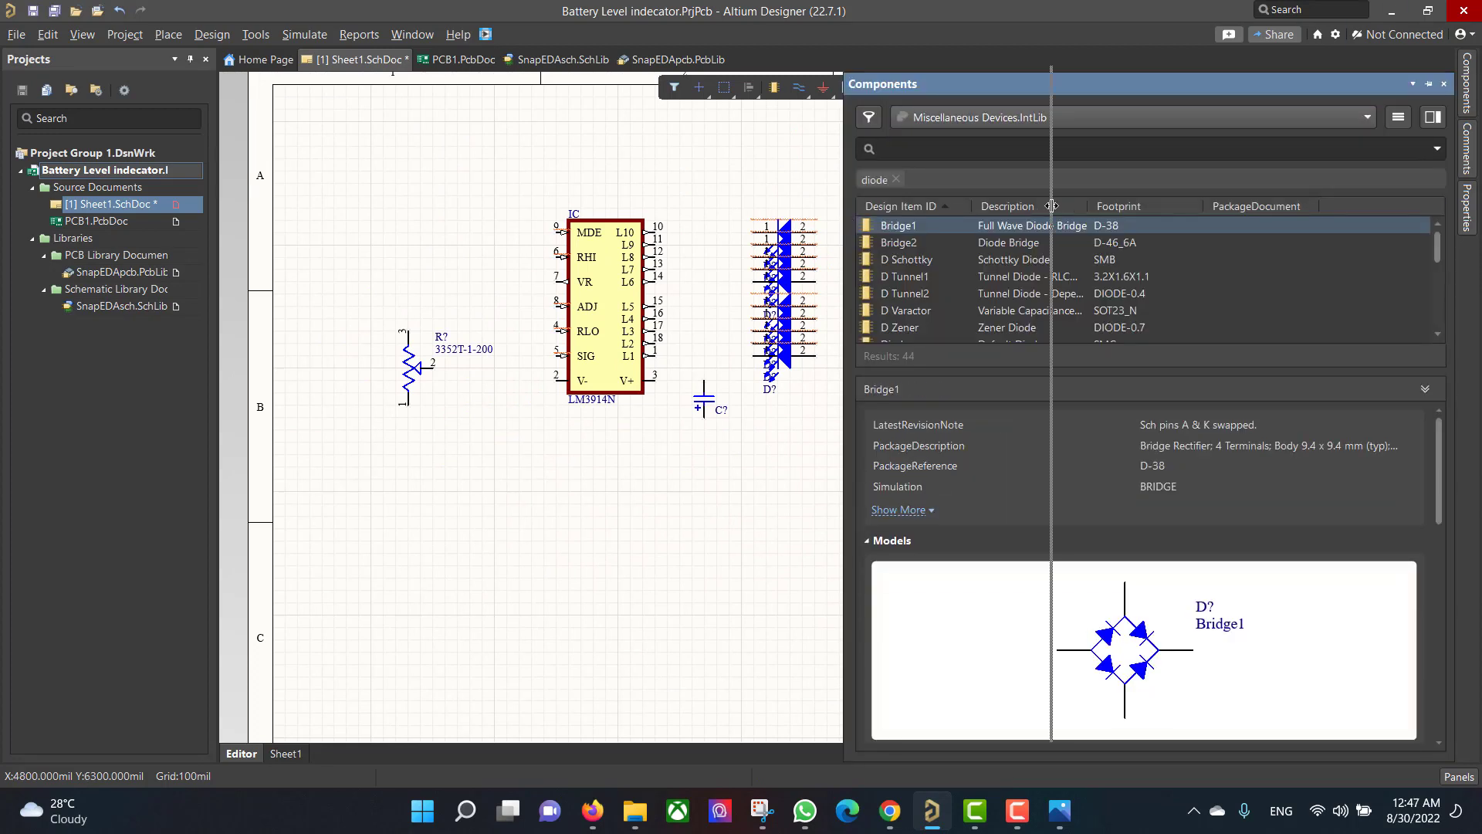
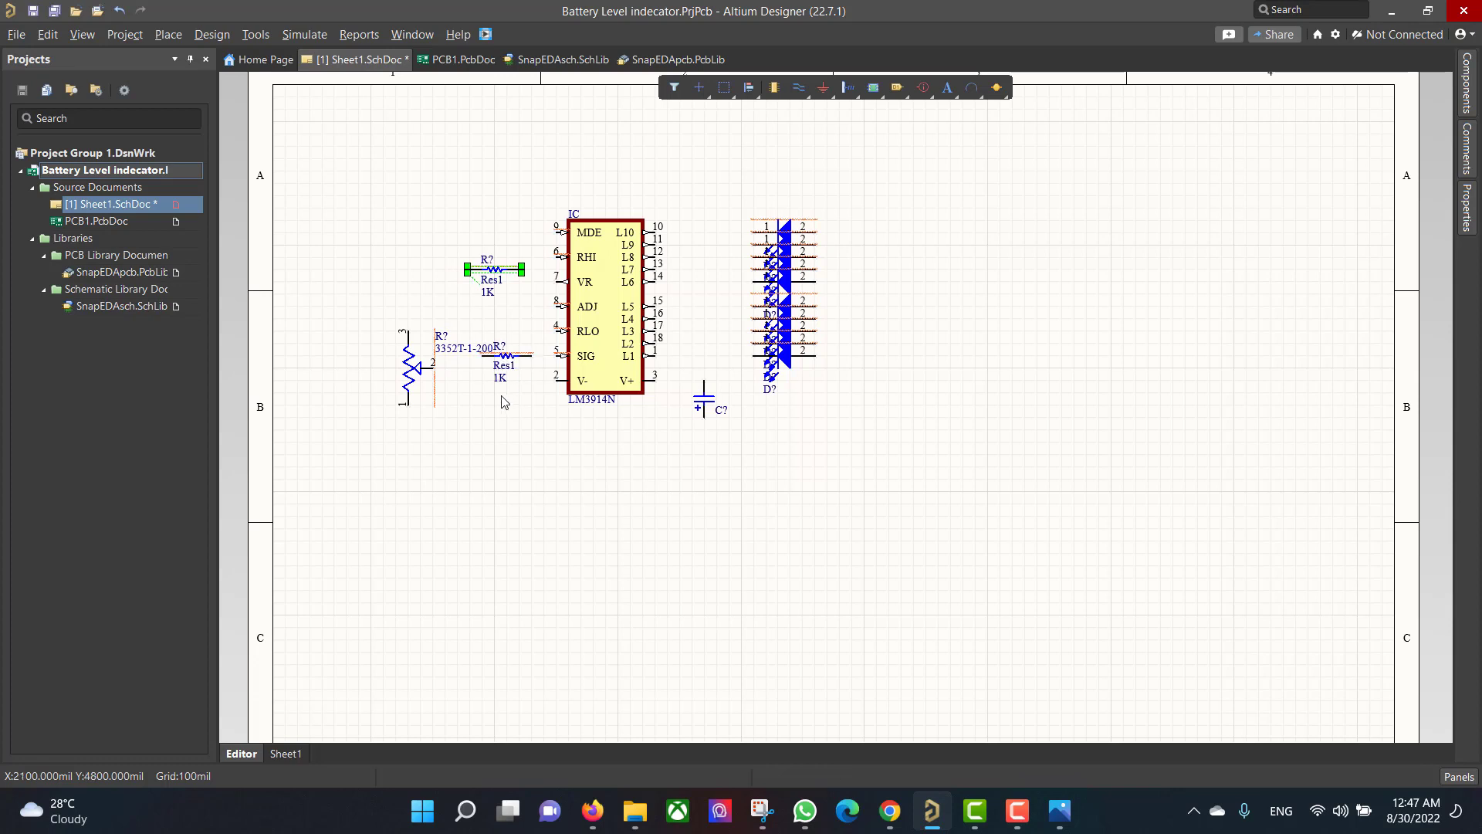
shift+drag(515, 354, 409, 274)
key(space)
- Wire pin 2 of all LEDs to one common line and connect outputs L10 to L1 to the LEDs' pin 1
click(799, 88)
click(815, 356)
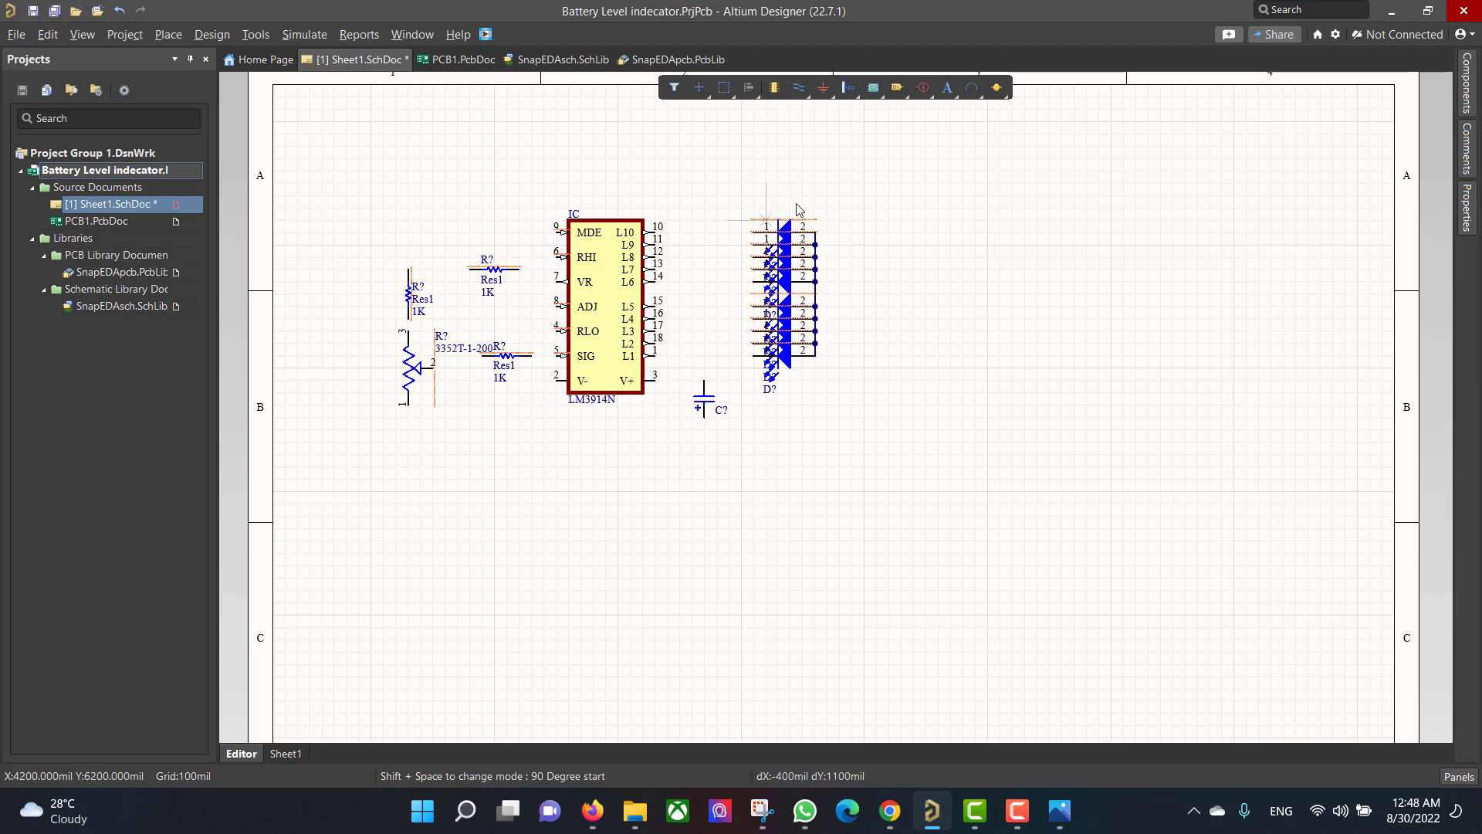
click(648, 231)
click(650, 251)
click(752, 268)
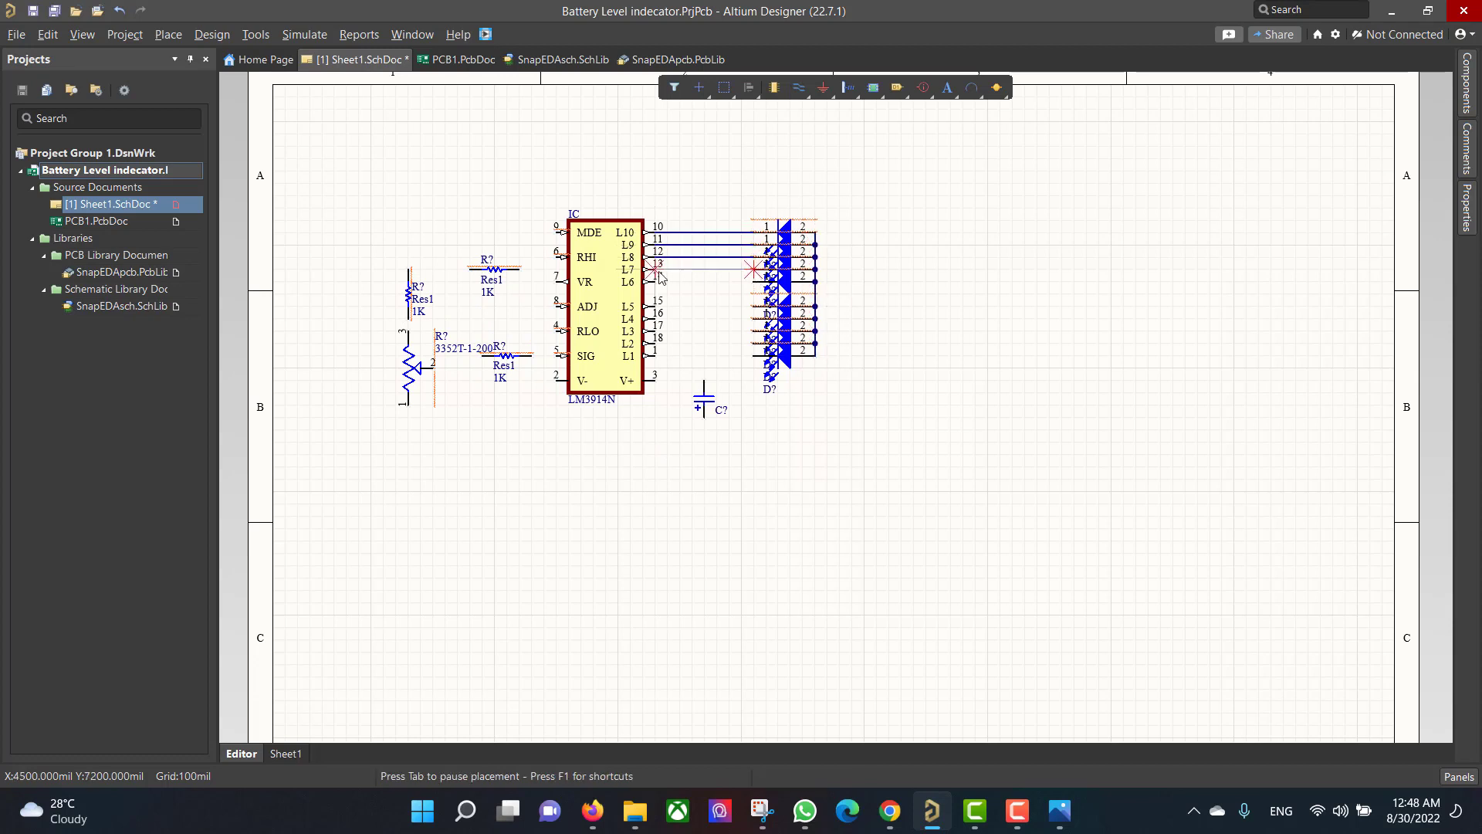
click(653, 343)
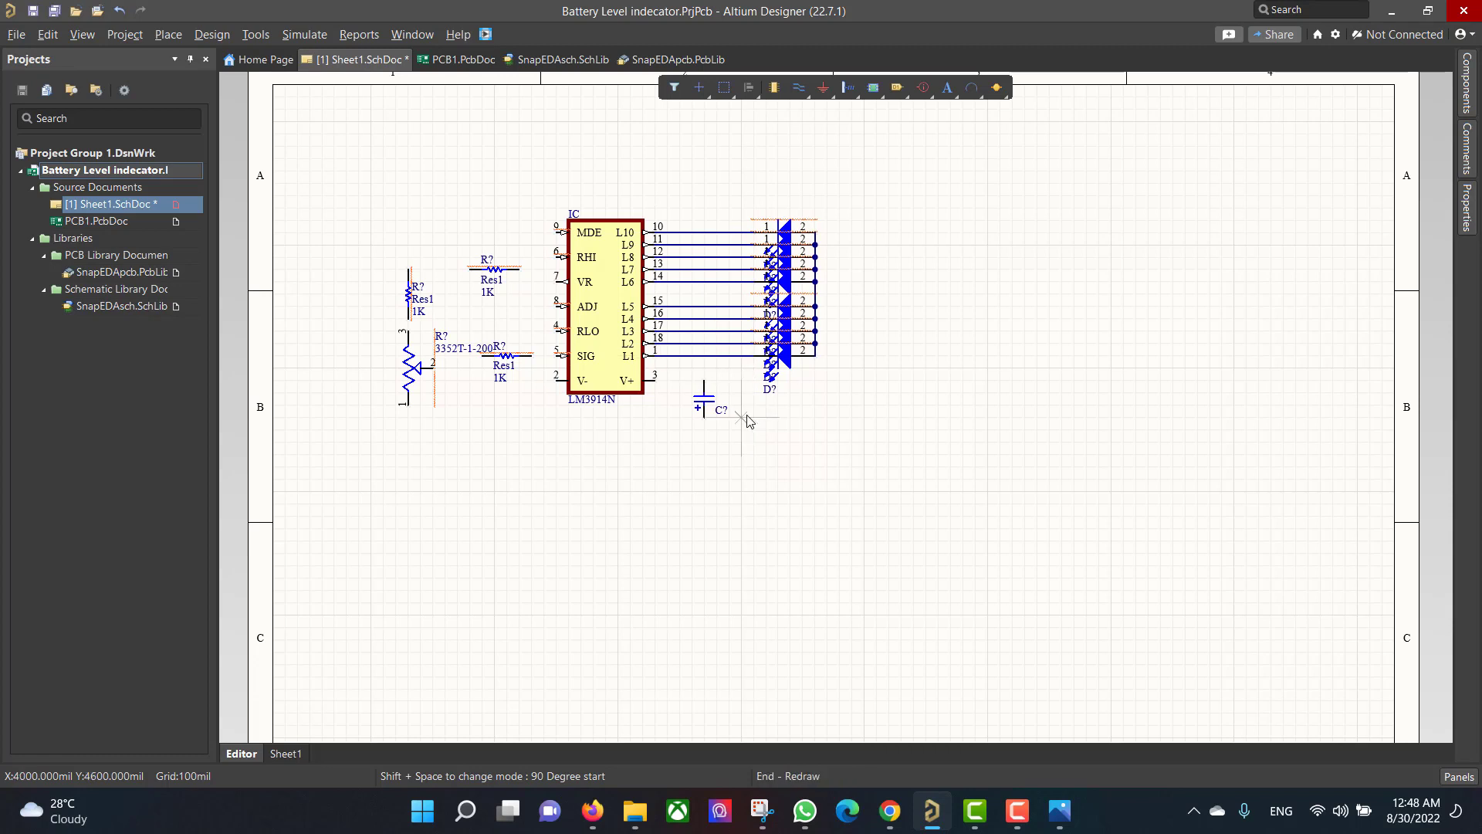
- Wire V+ to the capacitor, ground its other end, and place VCC ports on that V+ node and the LEDs' common line
click(705, 382)
click(824, 91)
click(704, 422)
click(825, 89)
click(832, 125)
click(704, 380)
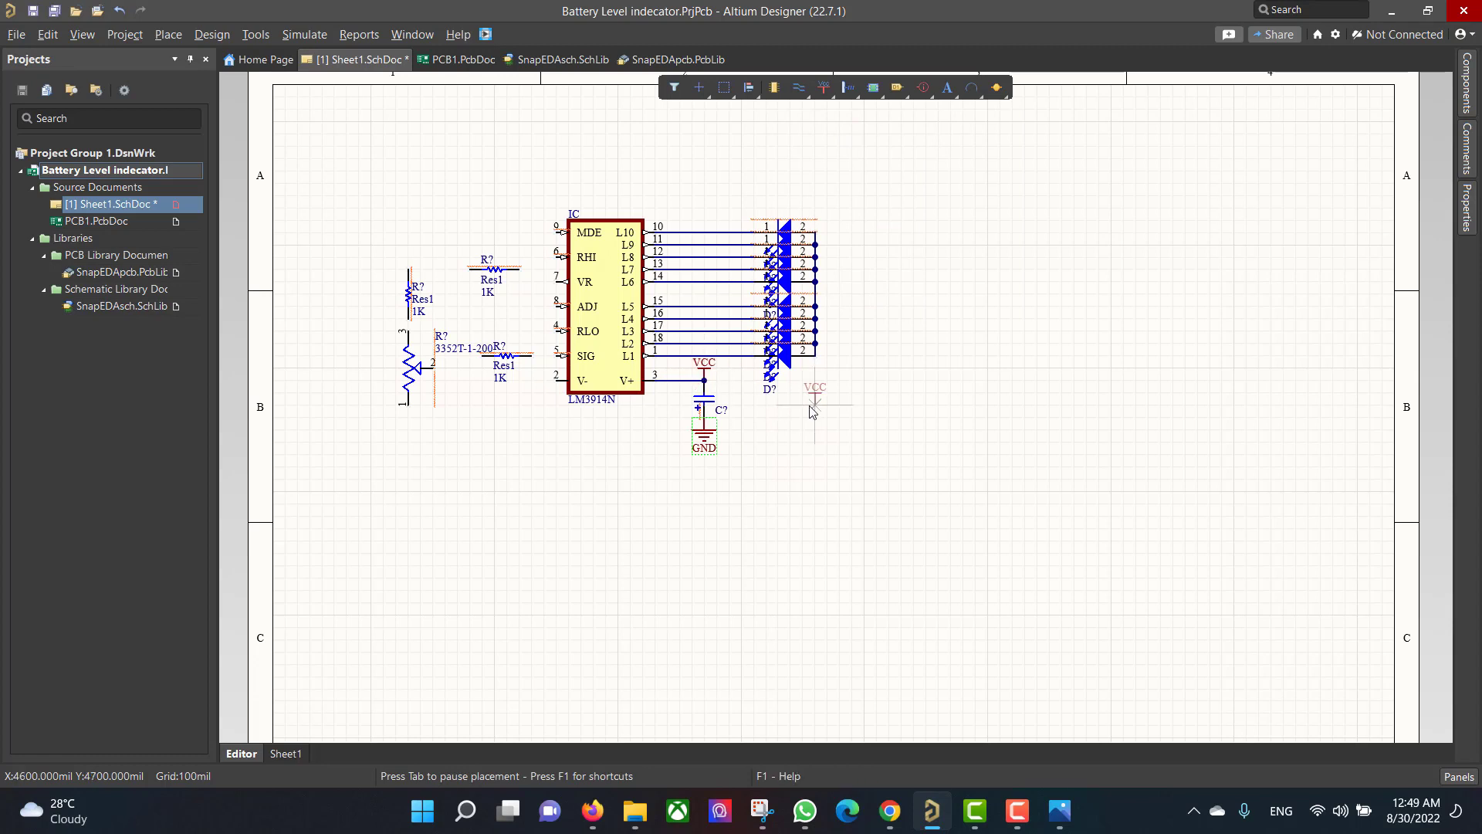
click(815, 232)
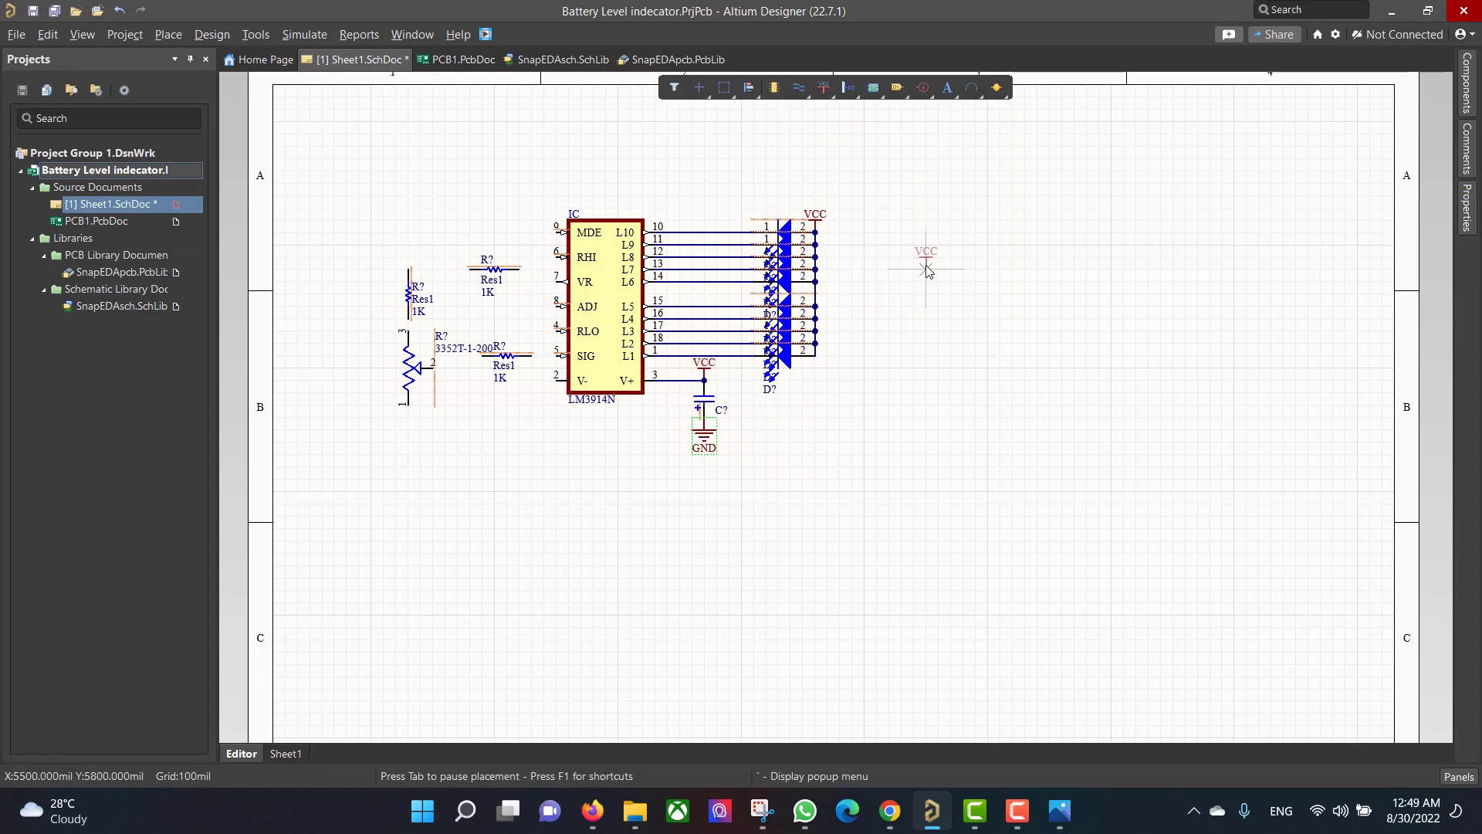
click(801, 88)
key(Escape)
- Place GND ports on the LM3914N's V- and RLO pins
scroll(555, 263, up, 1)
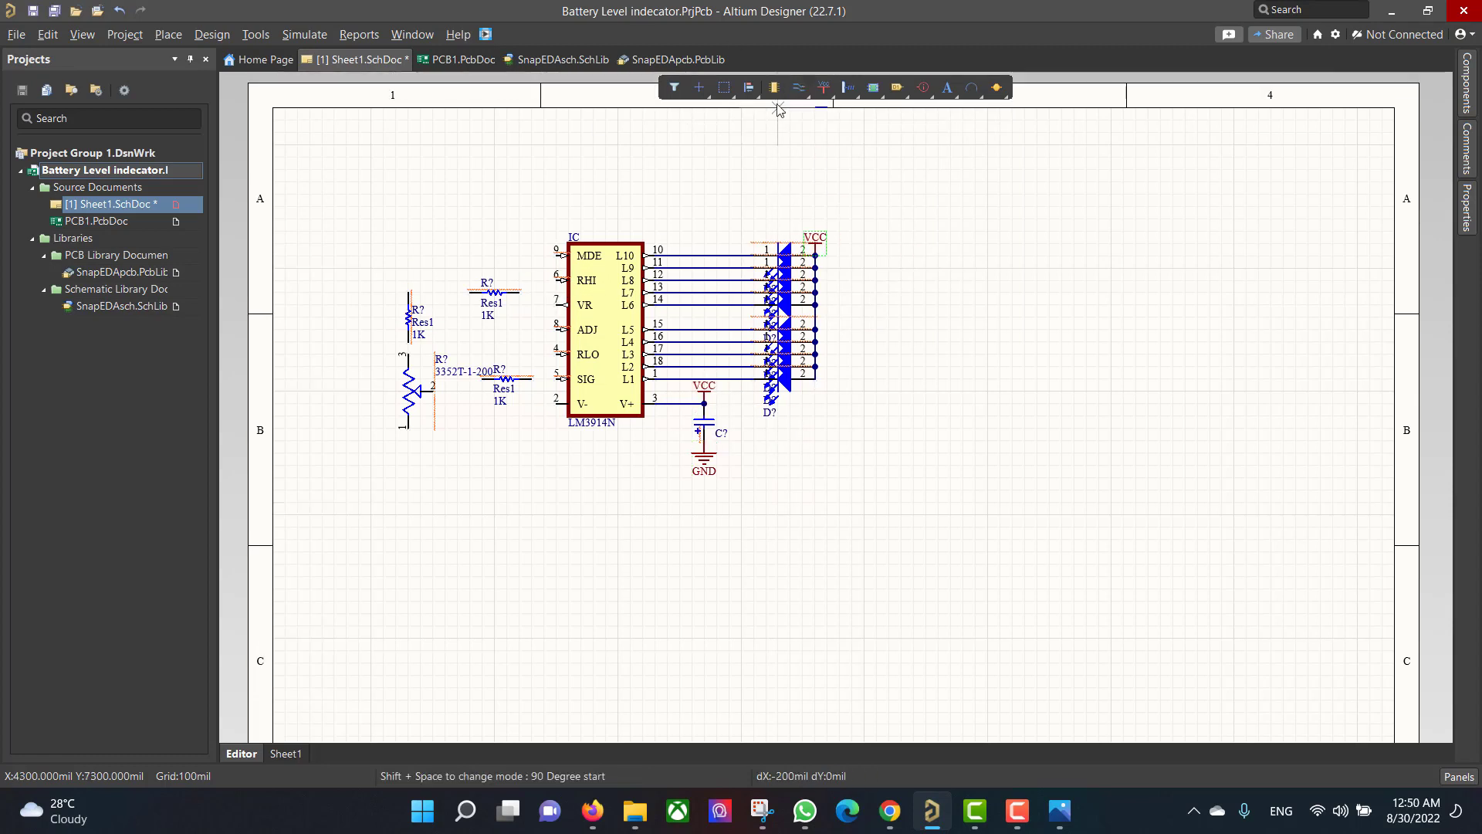
click(824, 87)
click(849, 132)
click(556, 393)
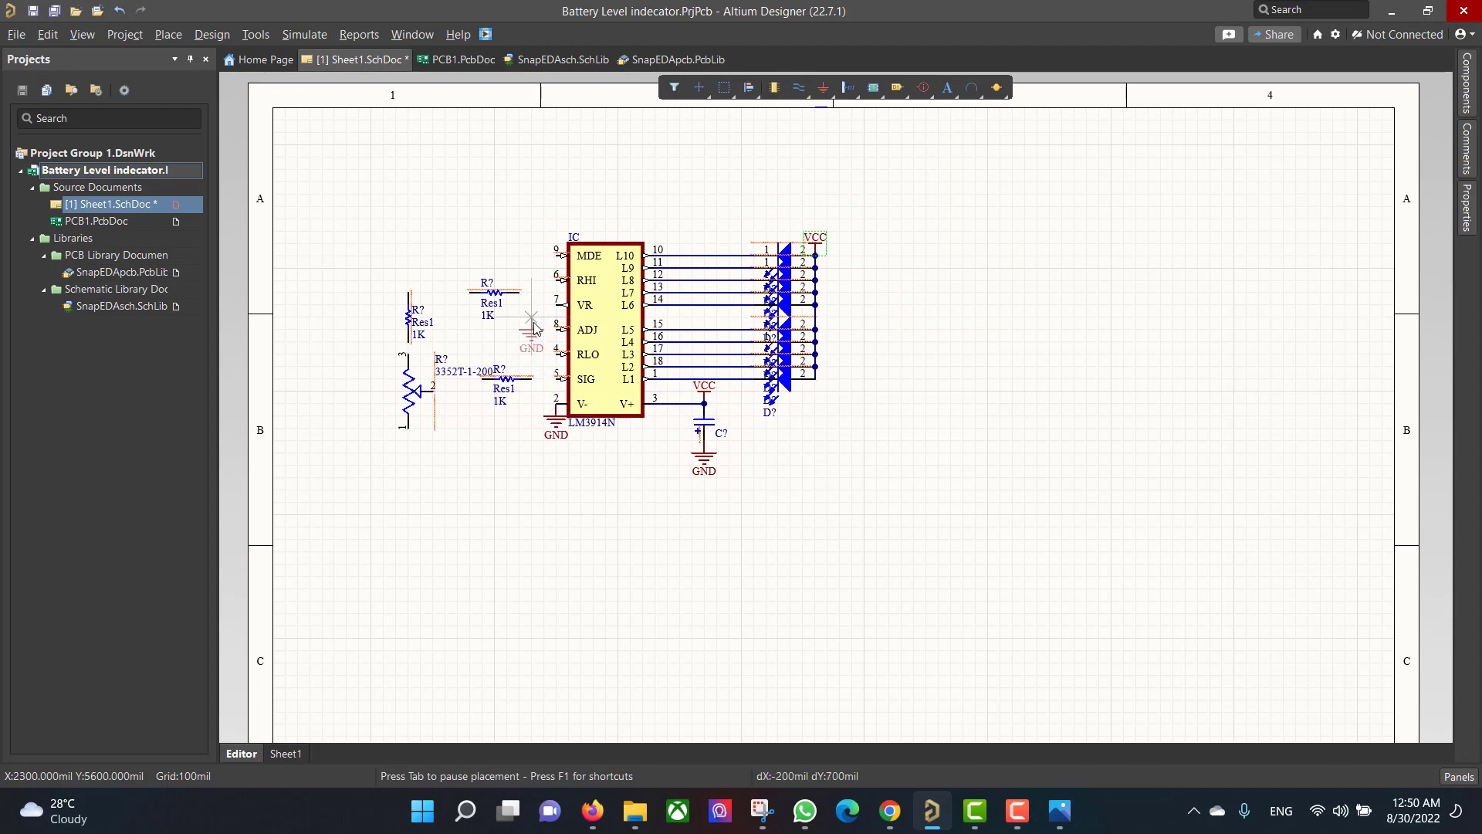
click(555, 356)
key(Escape)
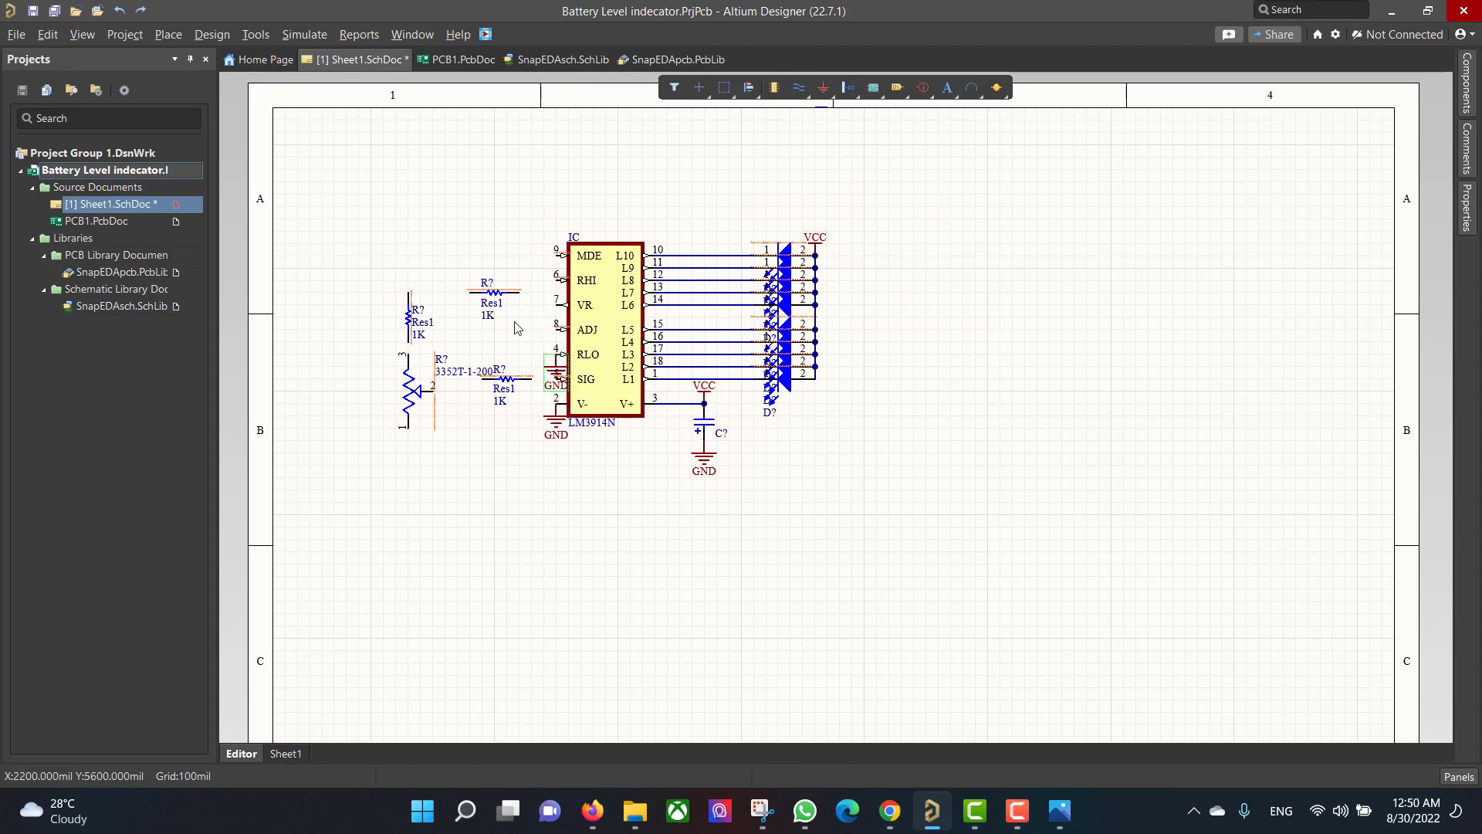
- Replace the RLO pin's GND port with a wire to V-, and wire the ADJ pin to the same line
key(ctrl+w)
click(563, 357)
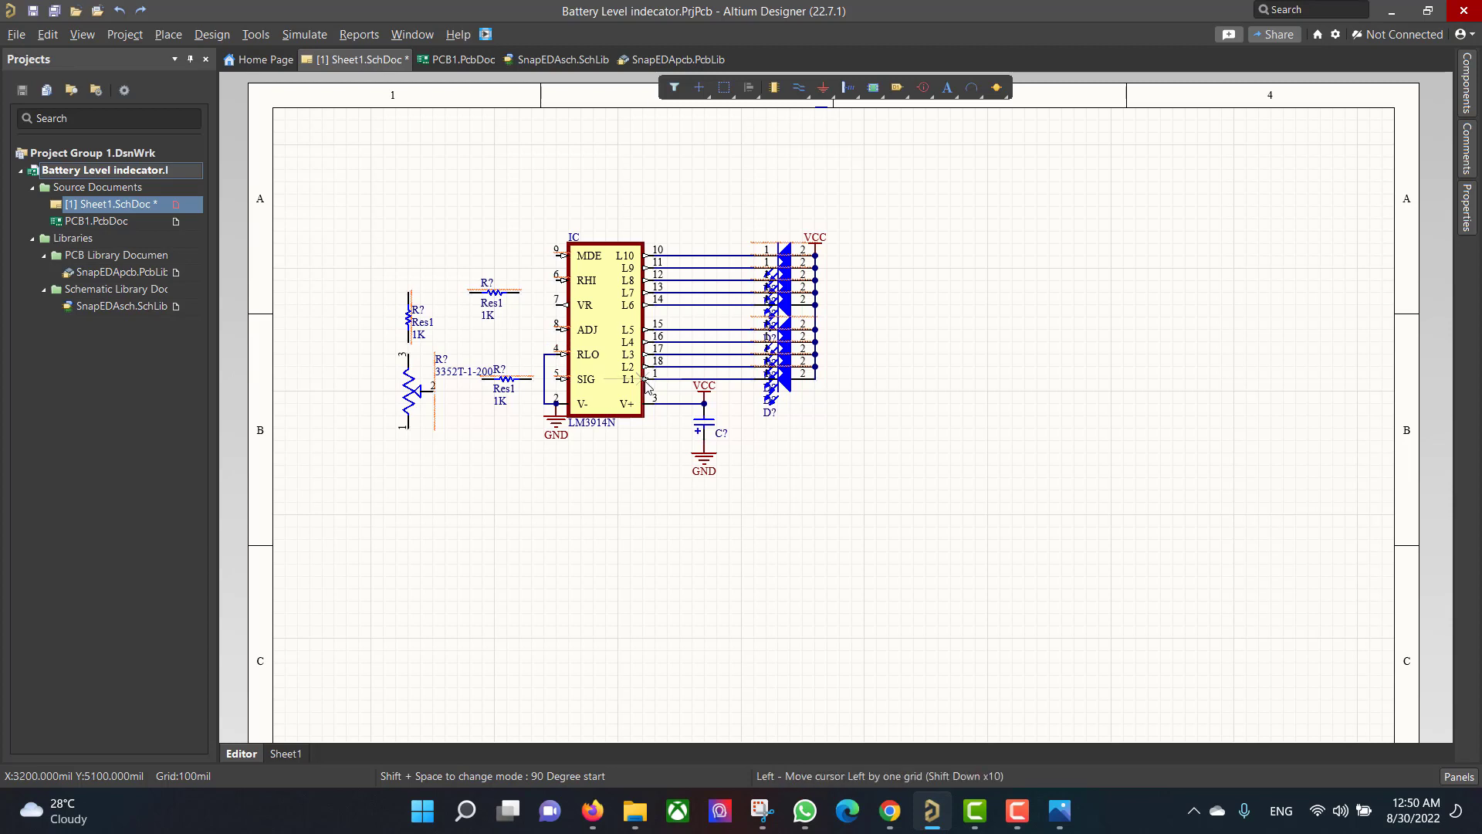
key(space)
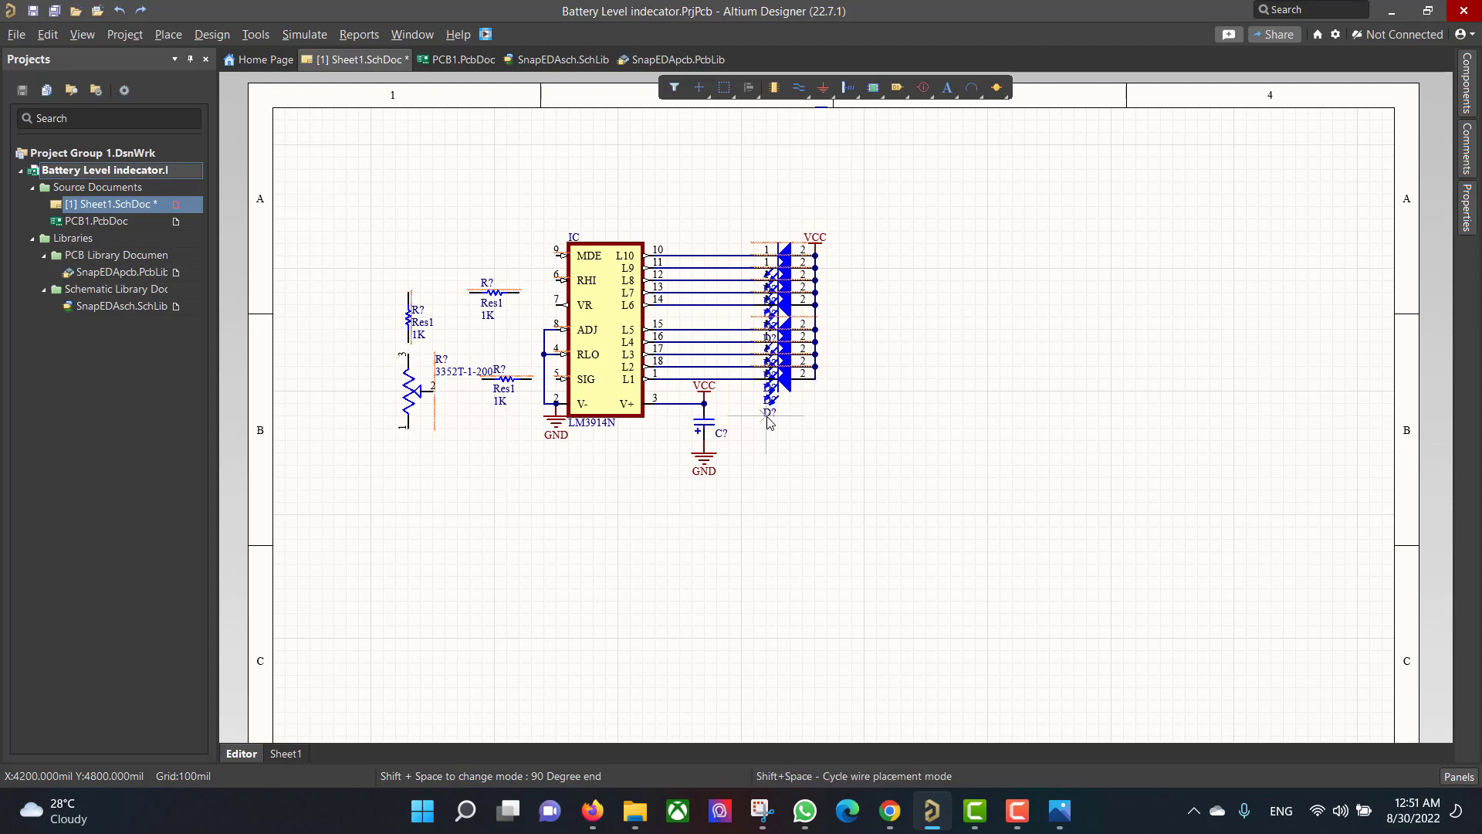
- Place a VCC port on the LM3914N's MDE pin
click(825, 94)
click(888, 147)
click(556, 248)
key(Escape)
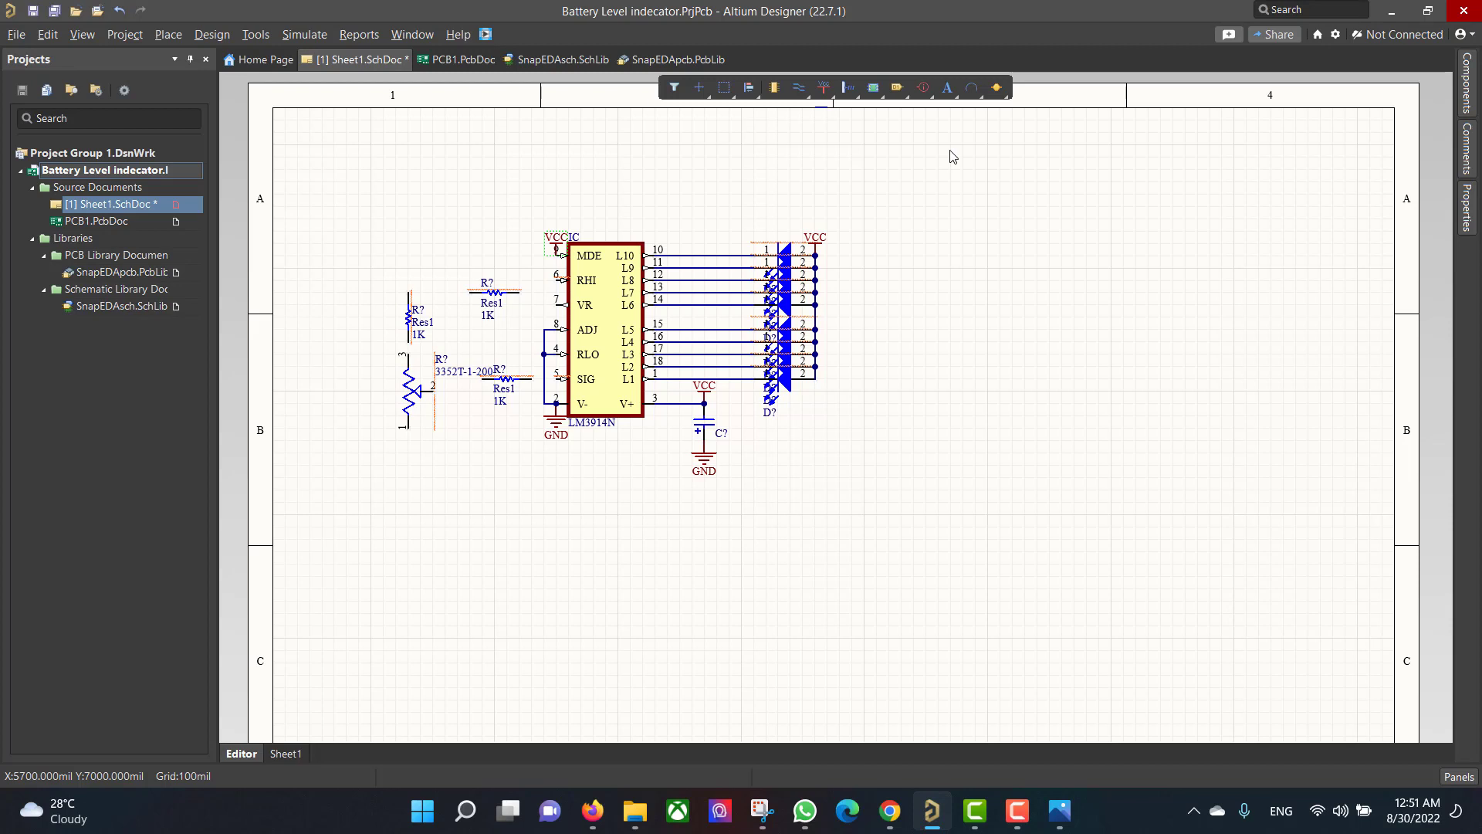
- Wire the SIG pin to the lower horizontal resistor and connect the resistor's other end to the V- ground node
key(ctrl+w)
click(564, 378)
click(532, 379)
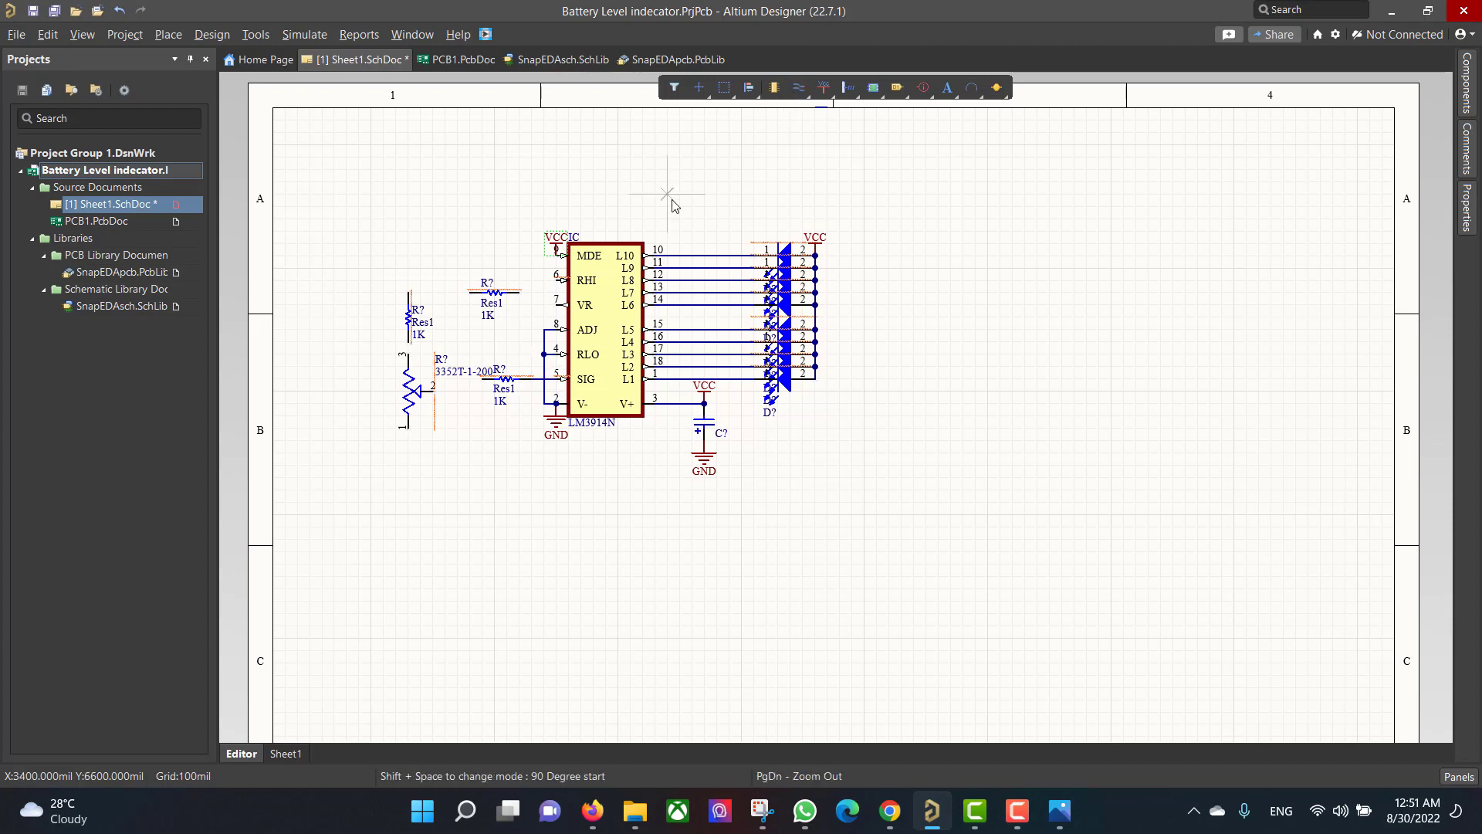
key(Right)
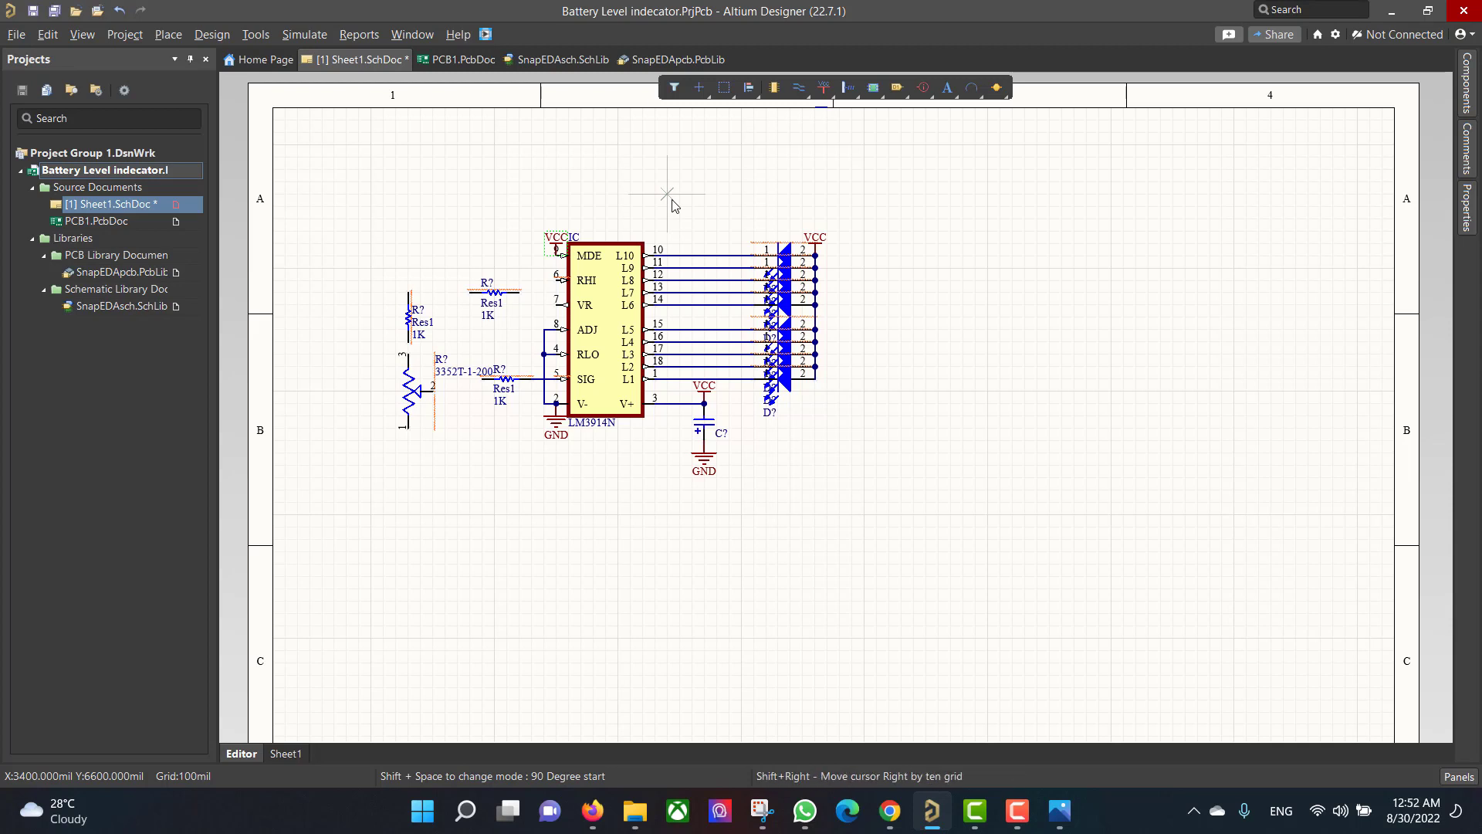
click(556, 403)
click(483, 378)
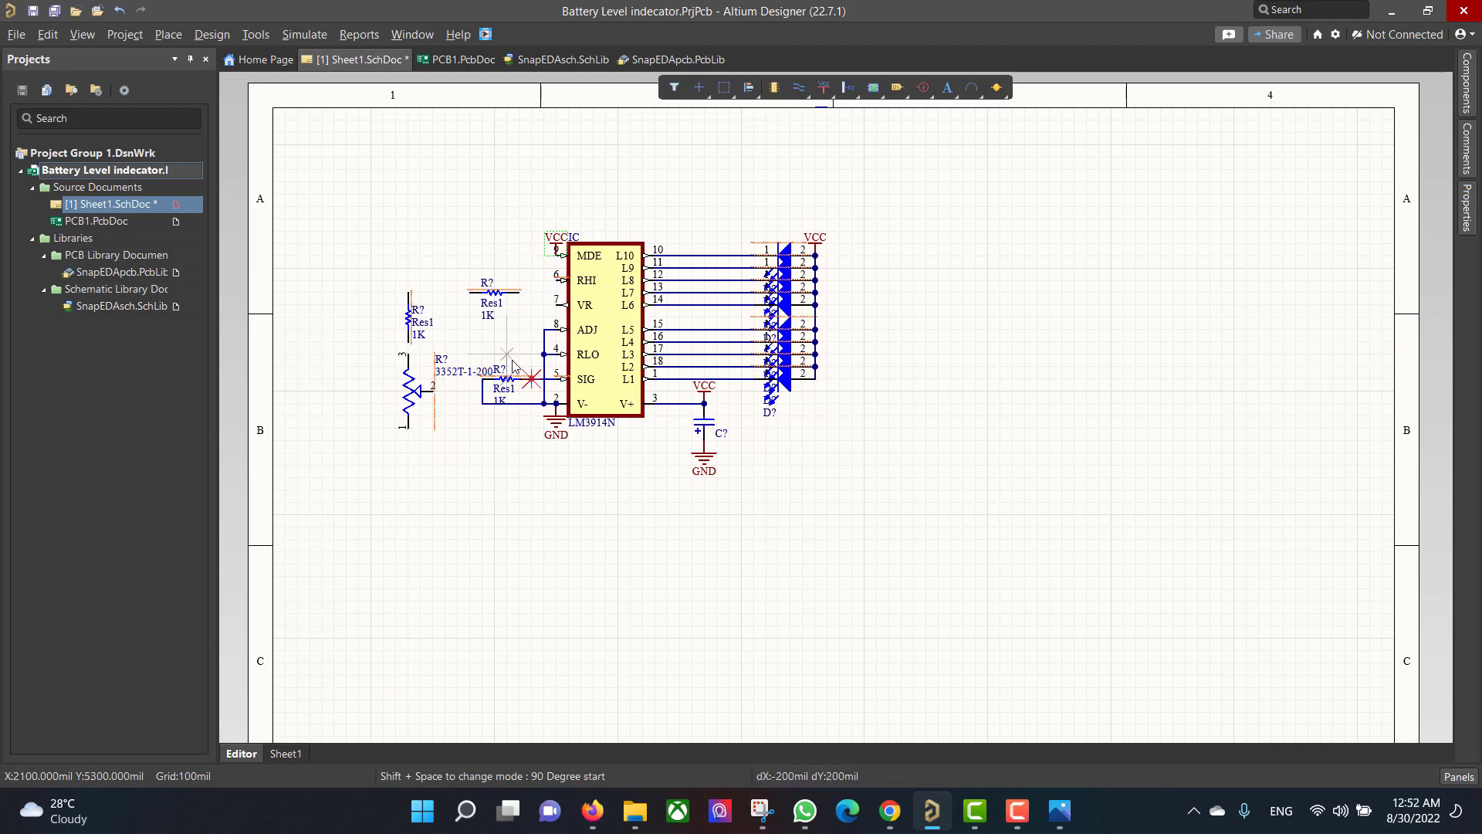
- Reposition the trimmer and upright resistor below SIG, and wire the resistor between the SIG node and the trimmer's wiper
drag(407, 390, 327, 464)
drag(408, 316, 458, 390)
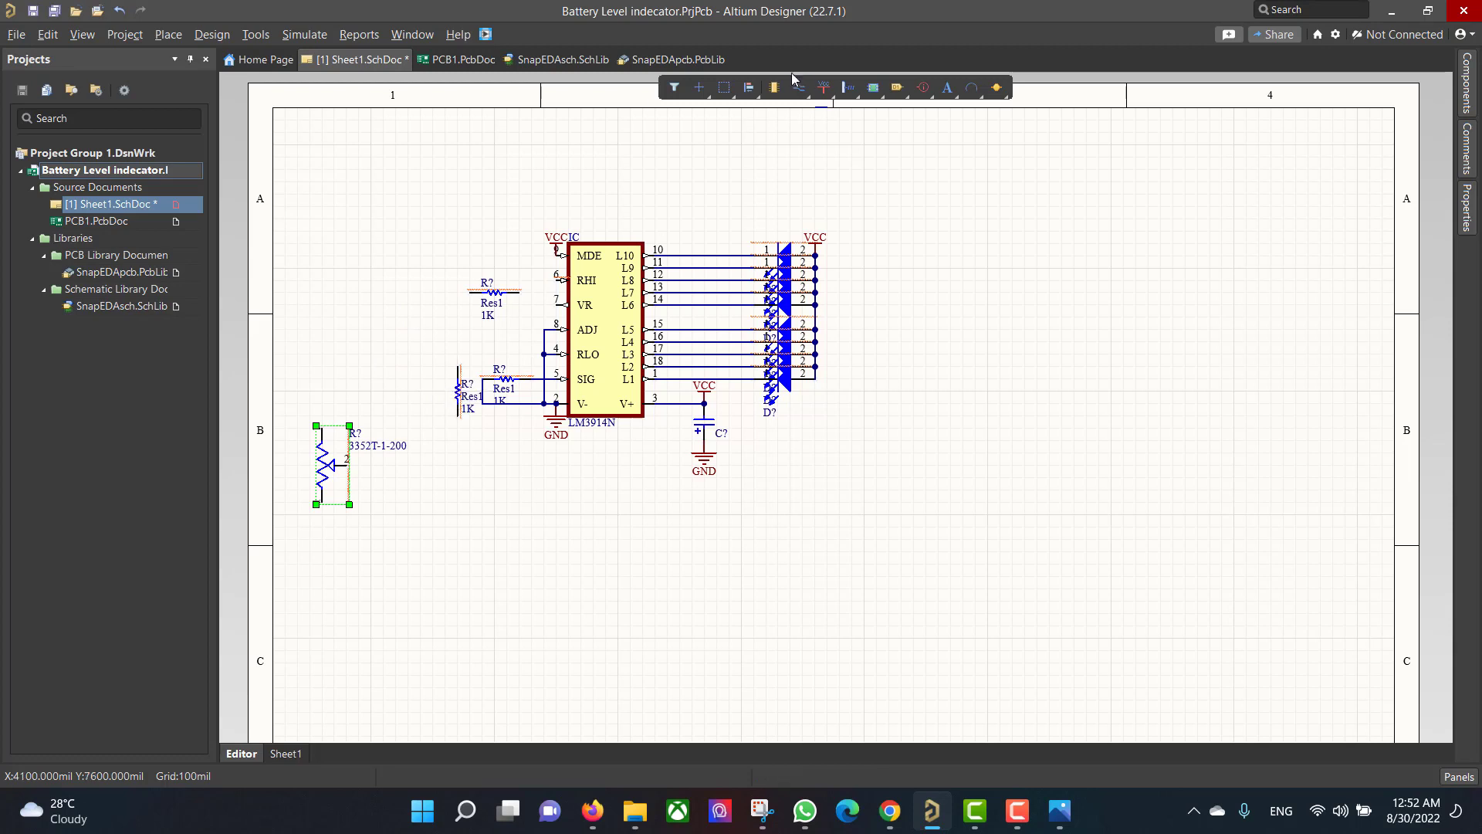
click(350, 464)
click(494, 429)
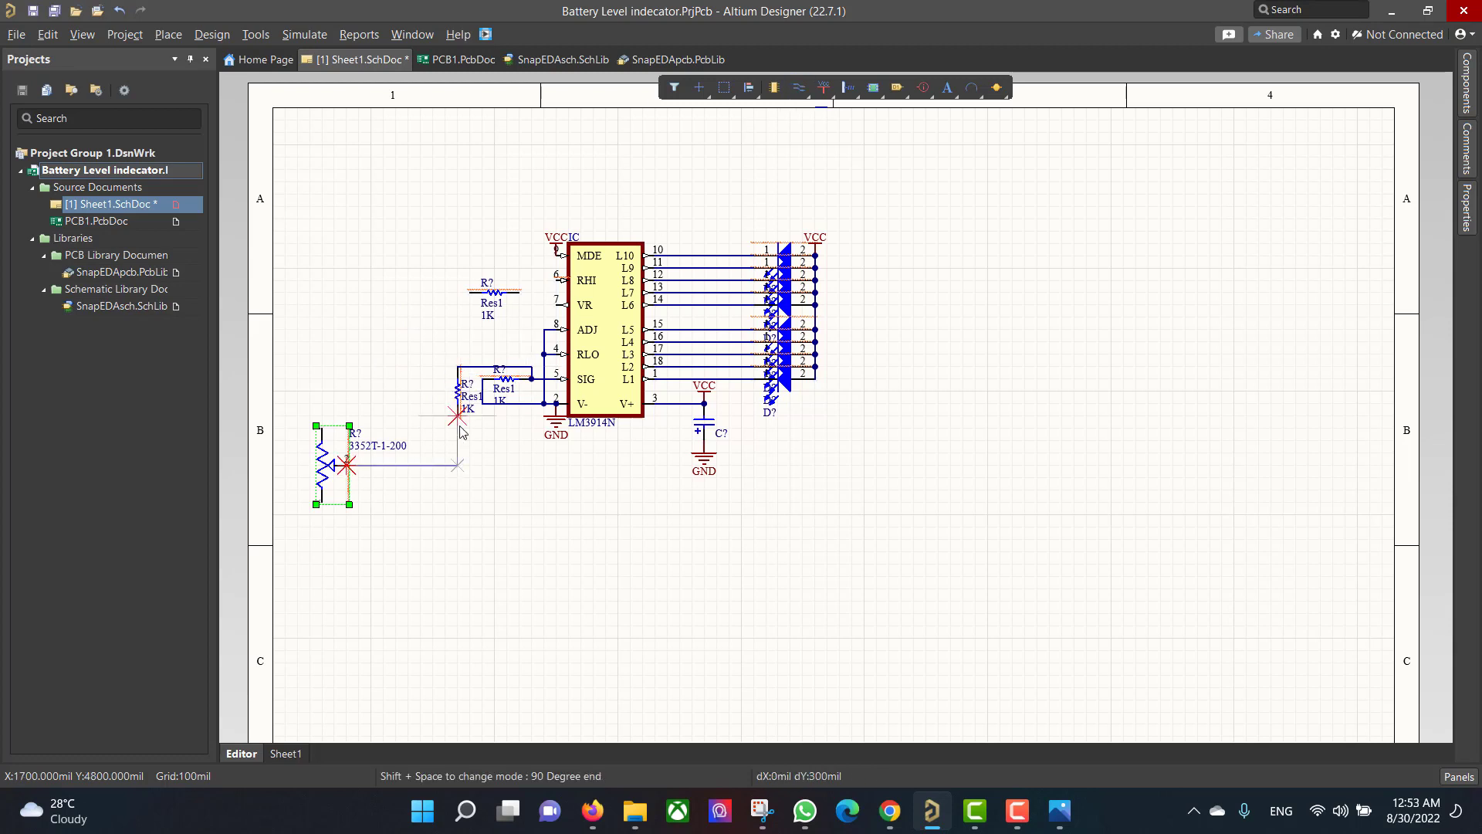
click(458, 417)
key(Escape)
- Move the trimmer so its wiper meets the upright resistor's lower end, and delete the leftover wire
drag(324, 463, 435, 459)
click(496, 467)
key(Delete)
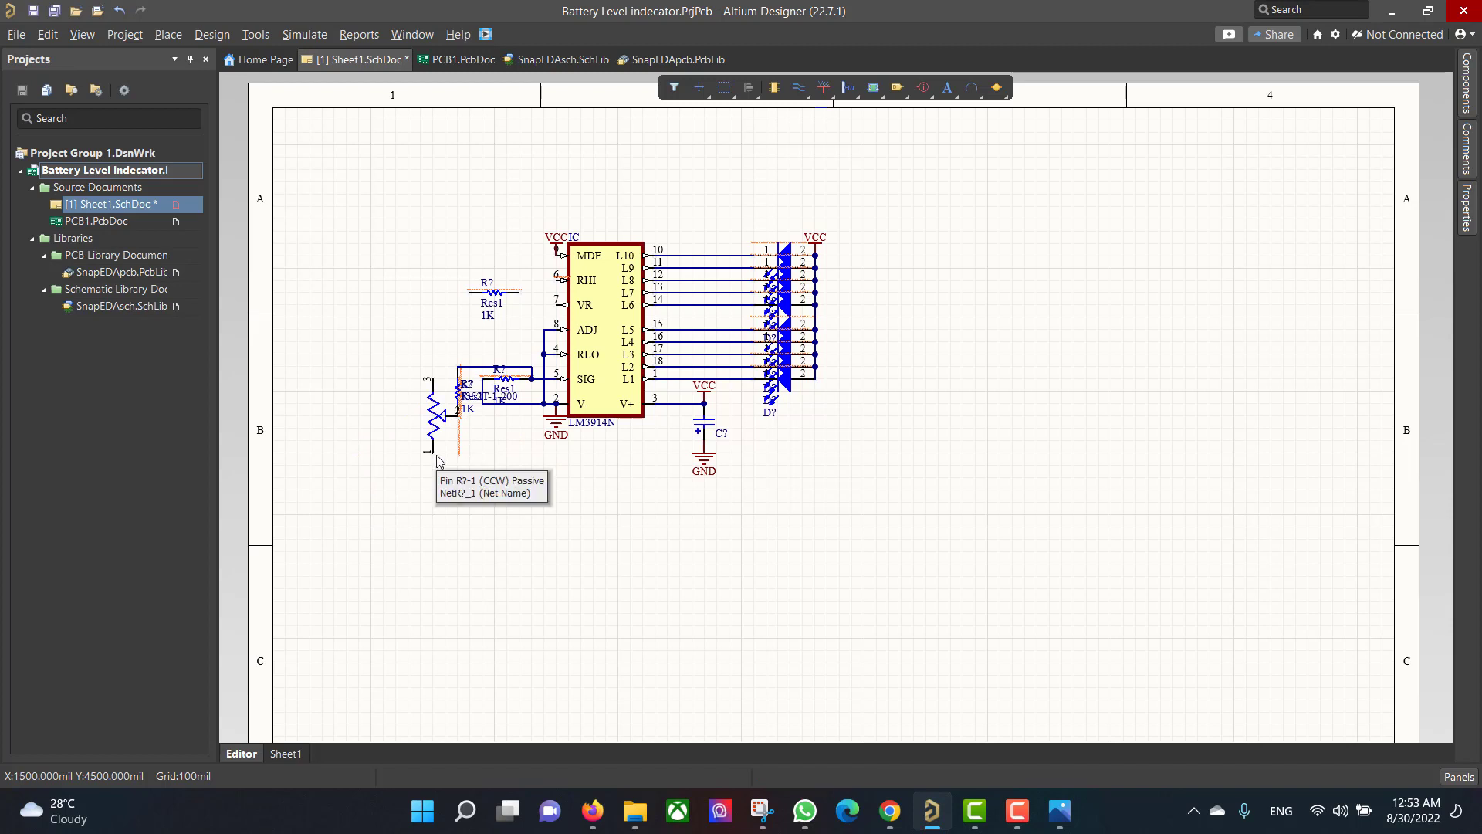
- Place a VCC port on the trimmer's pin 3
click(824, 88)
click(900, 132)
click(435, 380)
- Join the RHI and VR pins with a wire and connect the upper horizontal resistor to them
click(558, 279)
click(558, 304)
key(Escape)
key(ctrl+z)
key(ctrl+z)
click(799, 88)
click(520, 292)
click(545, 292)
- Place a GND port on the free end of the upper horizontal resistor
click(824, 87)
click(834, 111)
click(471, 294)
key(Escape)
click(1467, 81)
click(1235, 116)
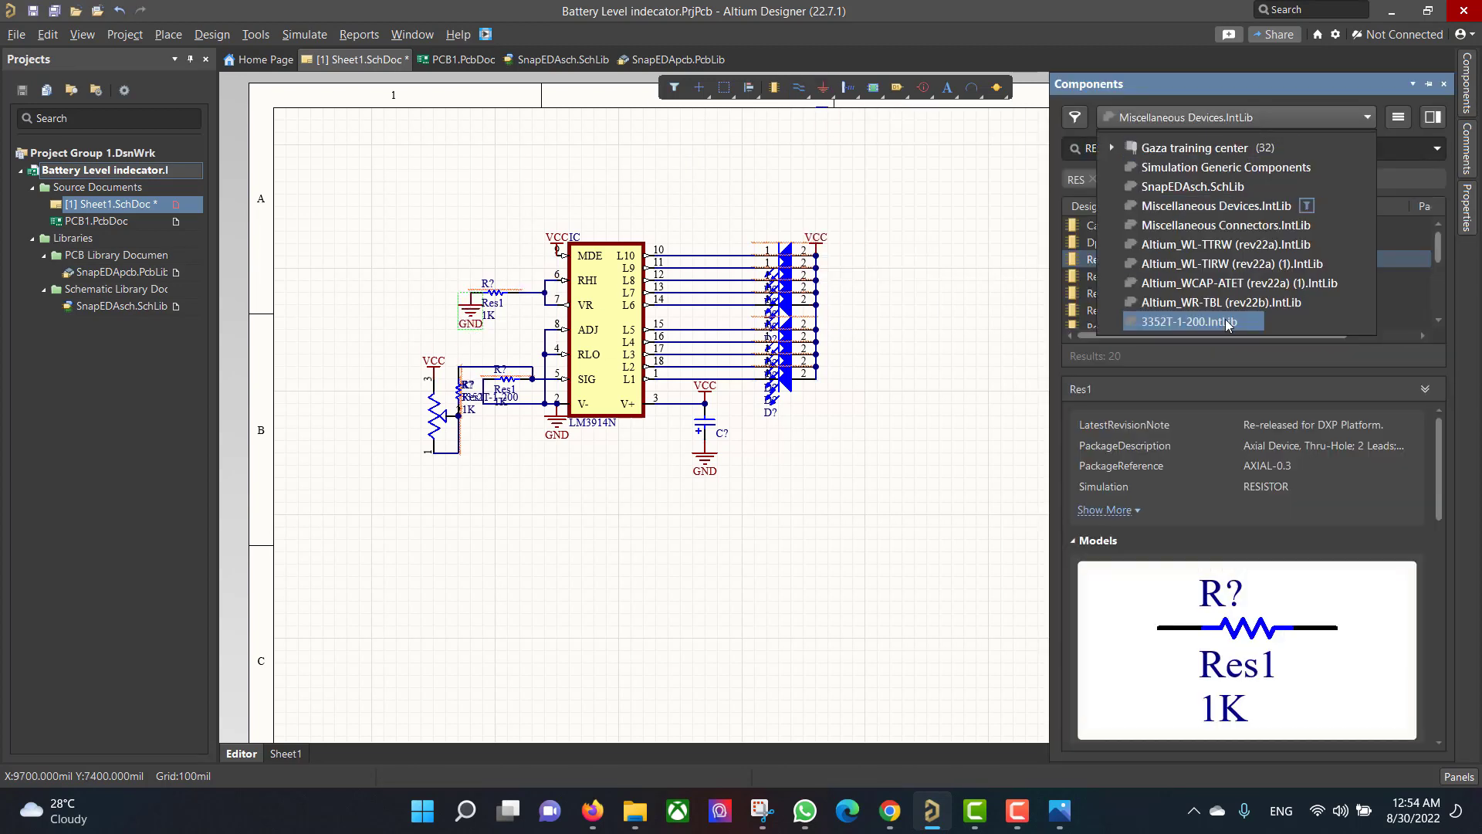
key(Down)
key(Down)
key(Down)
key(Down)
key(Down)
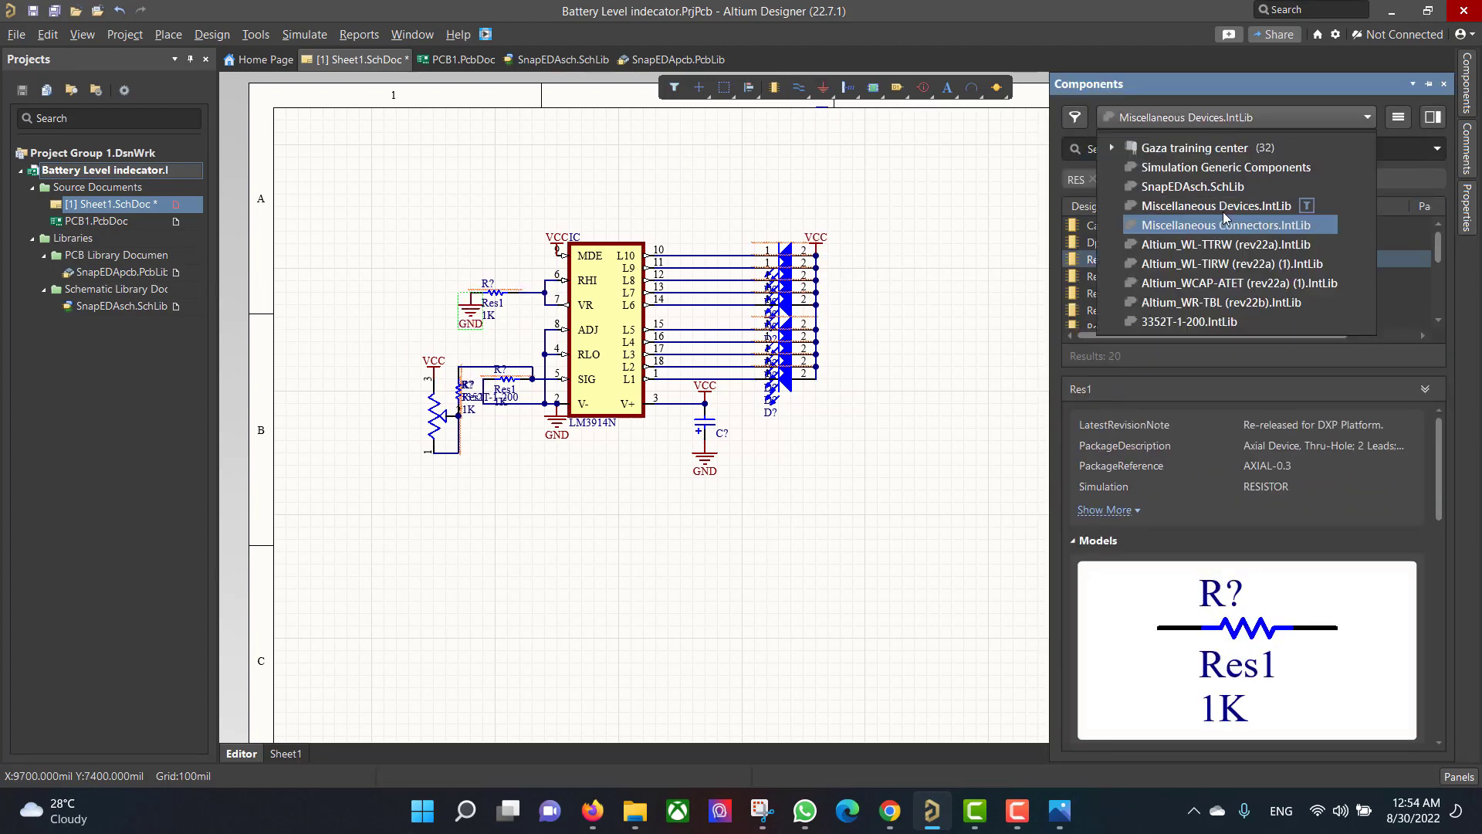
key(Down)
key(Down)
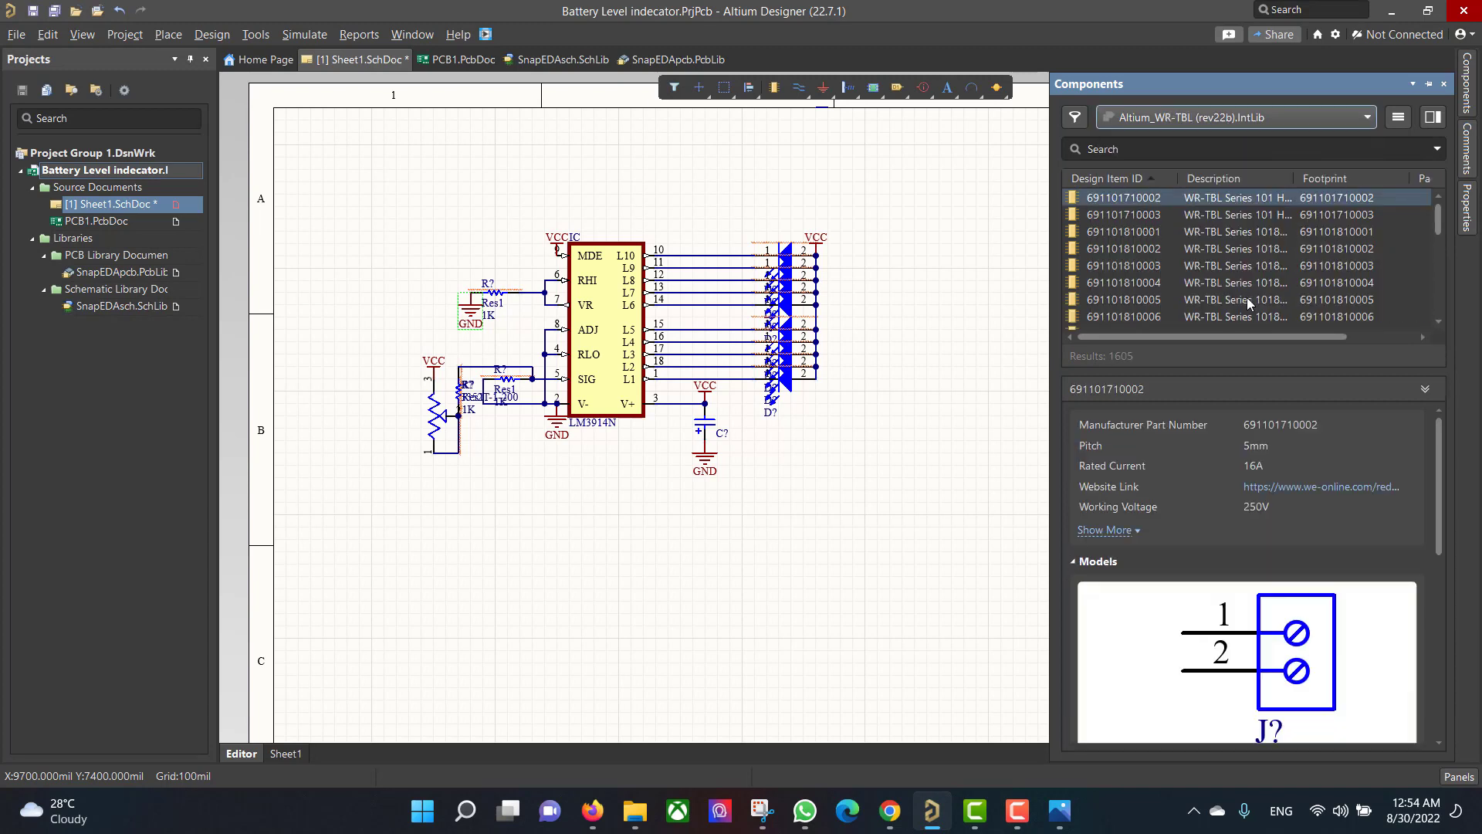
drag(1128, 197, 948, 267)
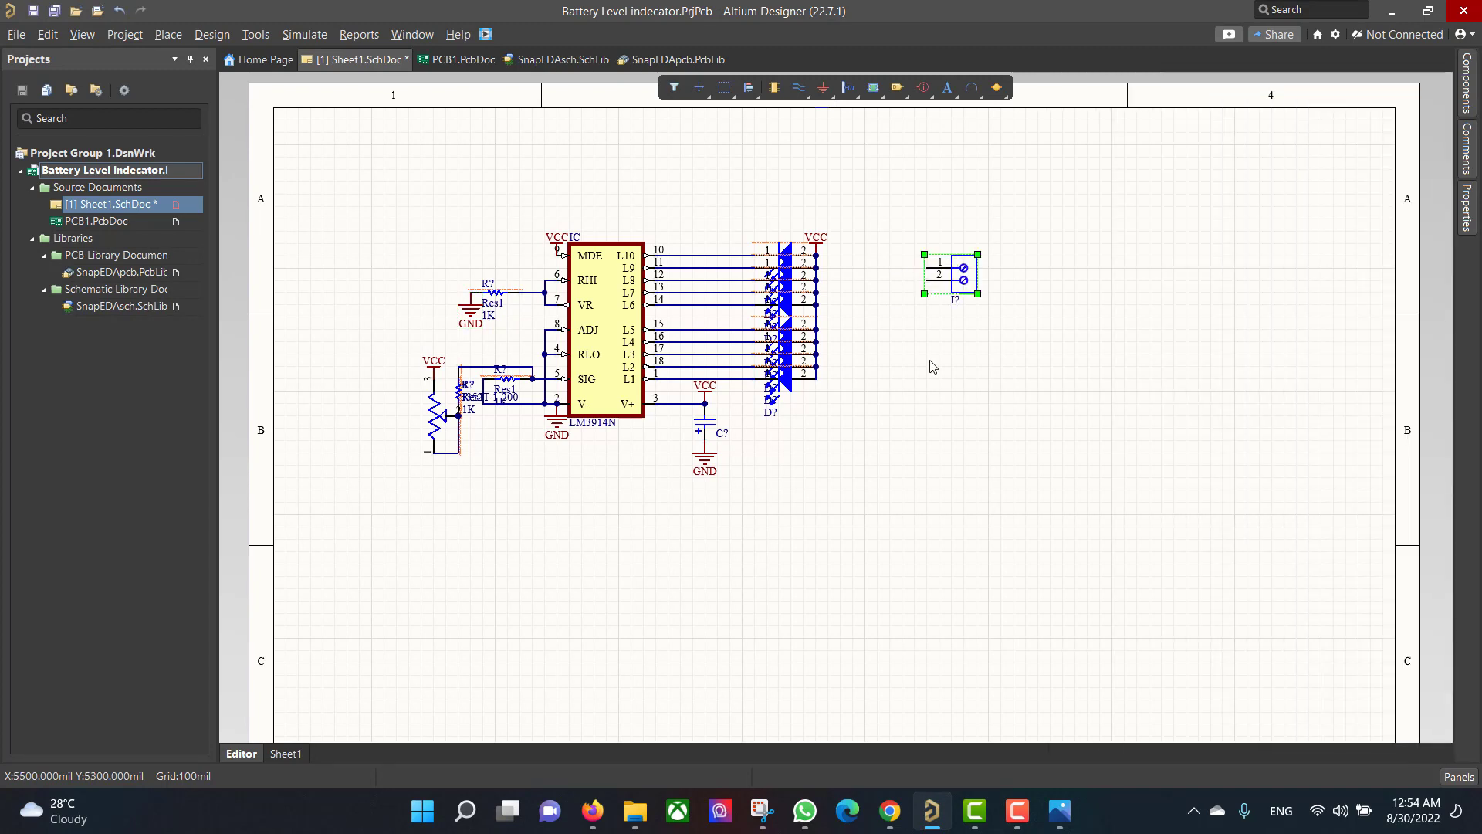
- Place a VCC port on pin 1 and a GND port on pin 2 of the two-pin terminal block
click(824, 87)
click(857, 133)
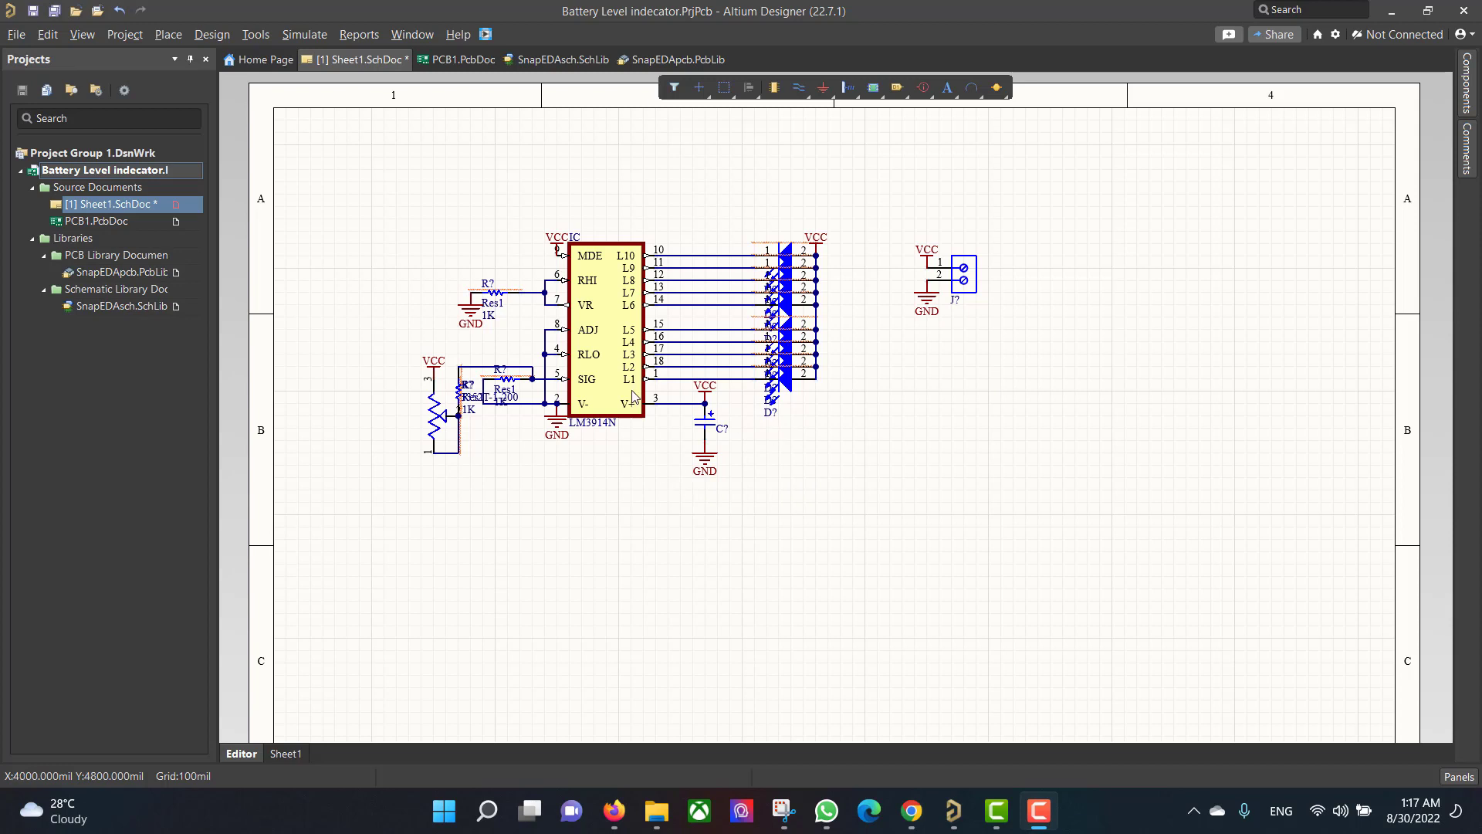
- Open schematic annotation for Sheet1.SchDoc and generate the proposed designator numbers for all parts
click(256, 34)
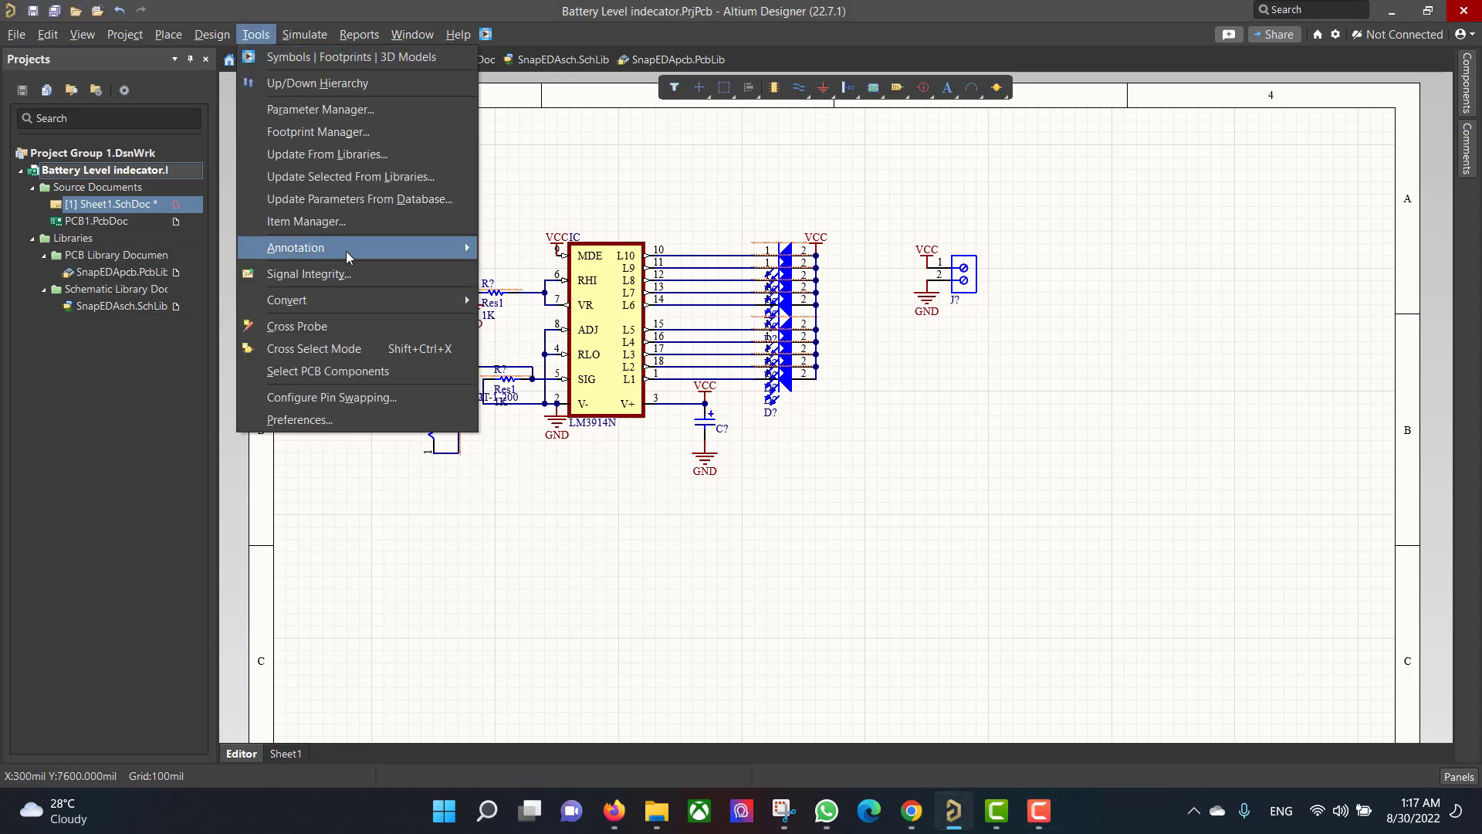
mouse_move(374, 255)
click(542, 248)
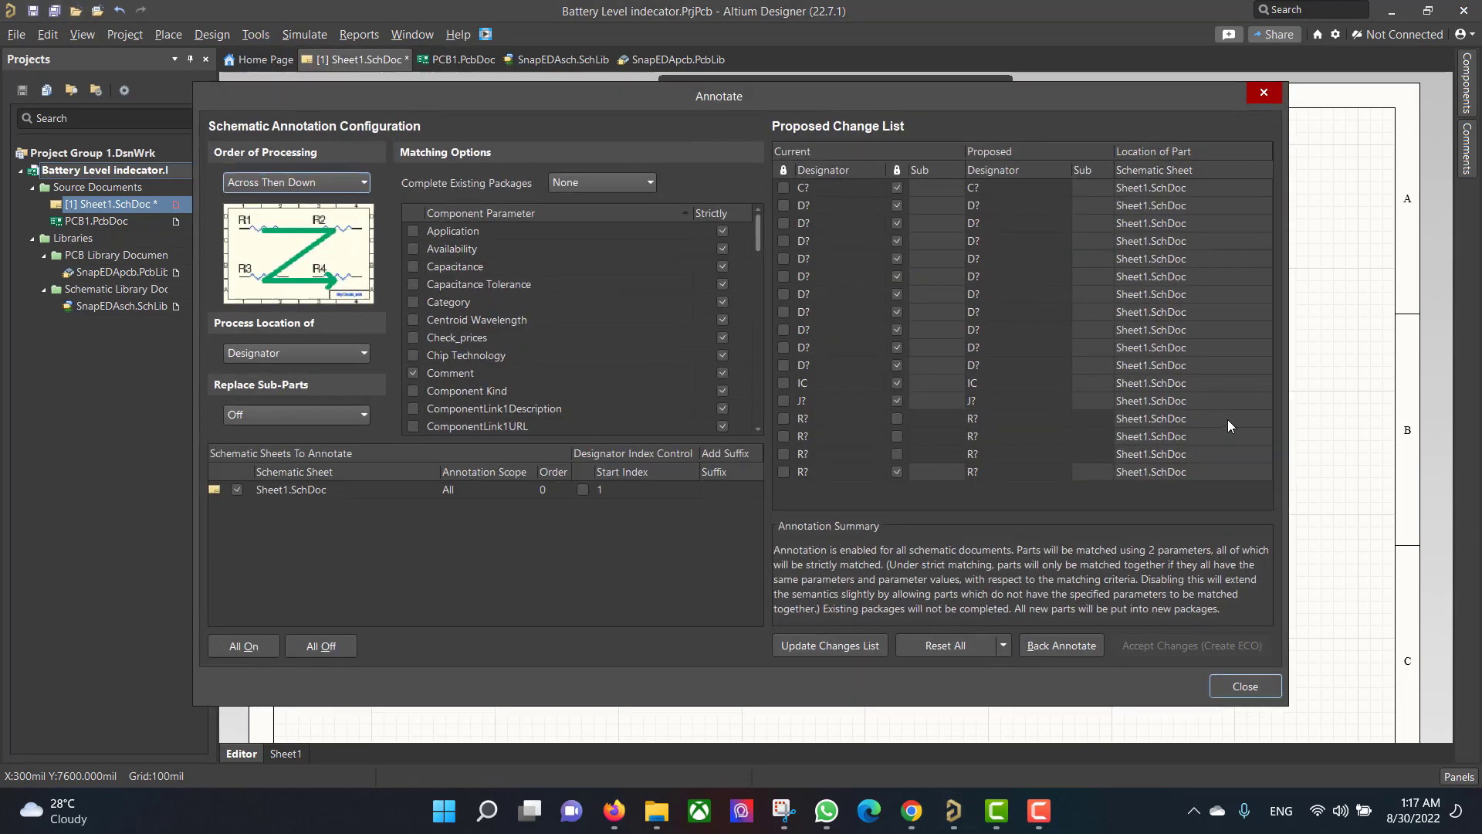
click(819, 646)
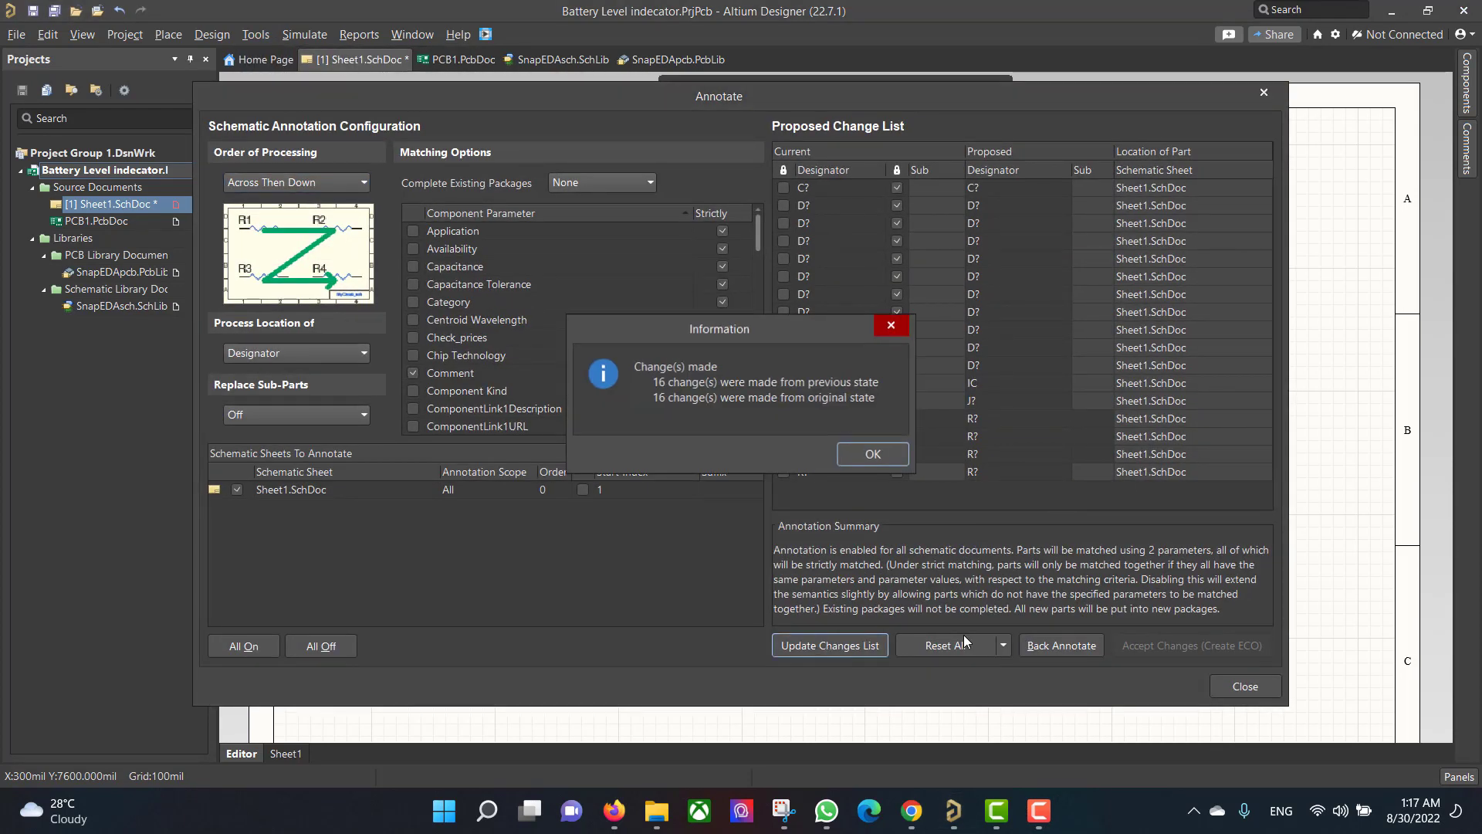
click(871, 456)
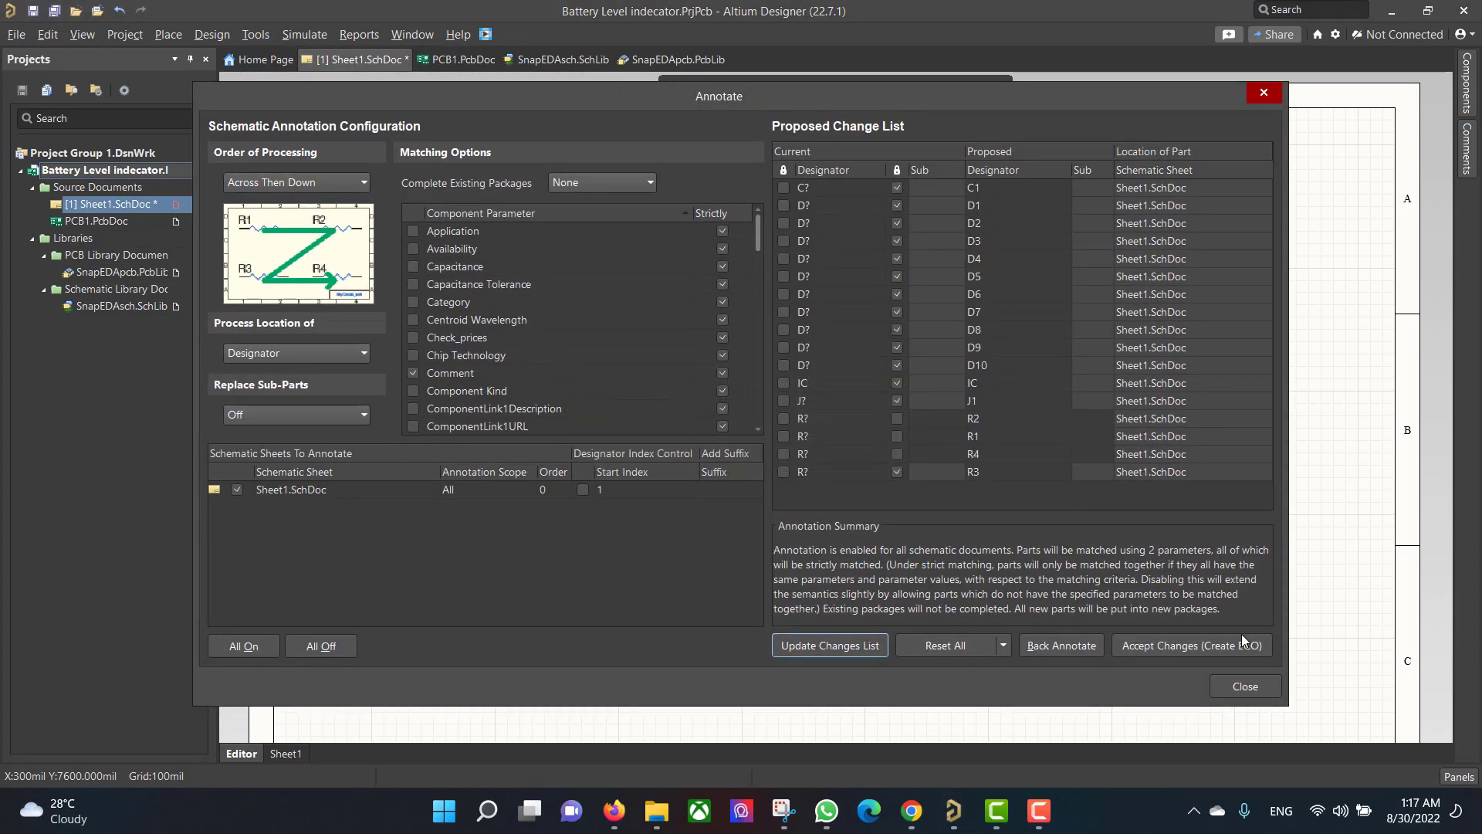
- Accept the proposed designators as an engineering change order, then validate and execute it on the schematic
click(1175, 646)
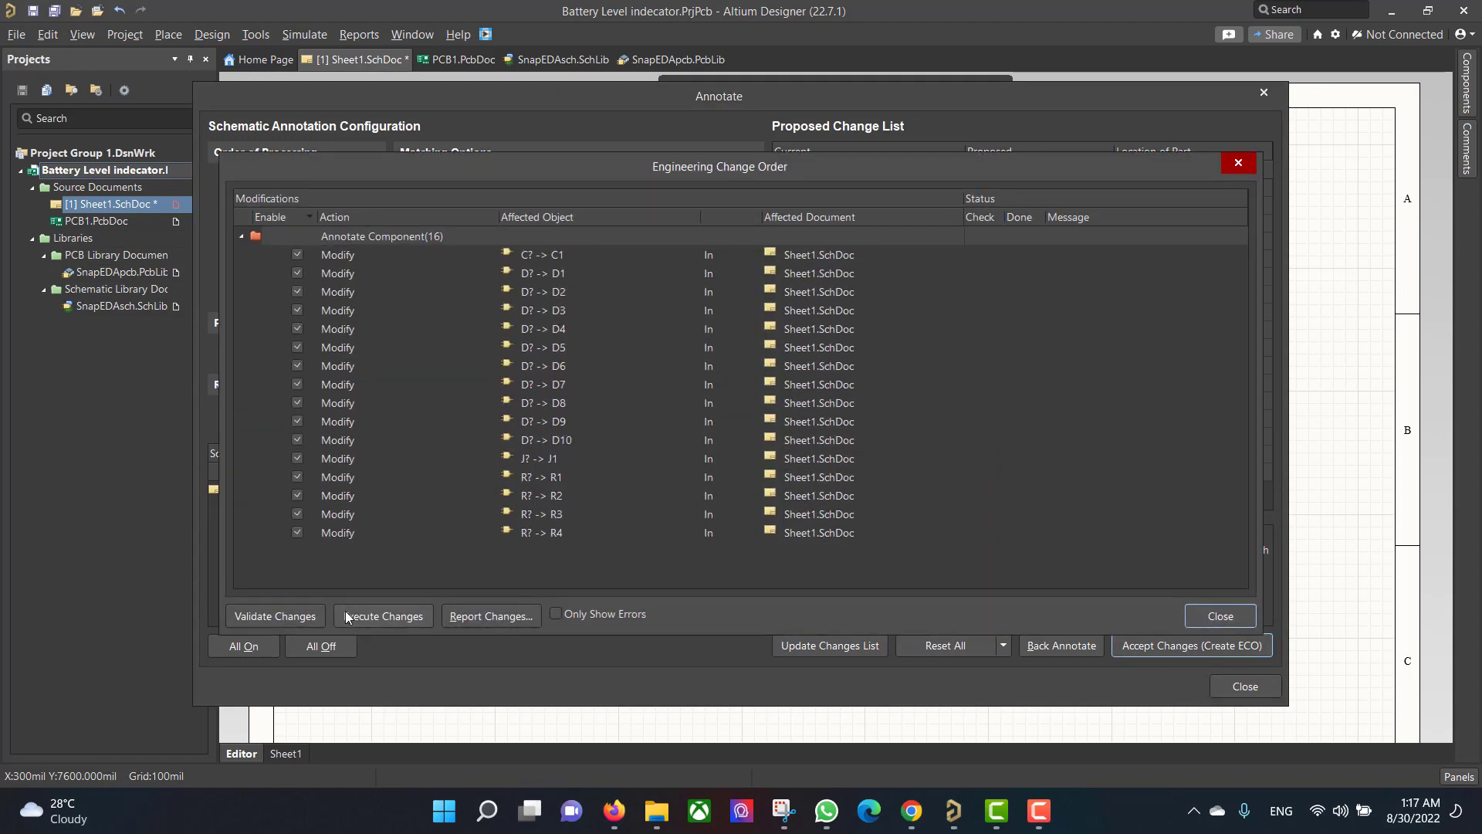
click(290, 616)
click(387, 617)
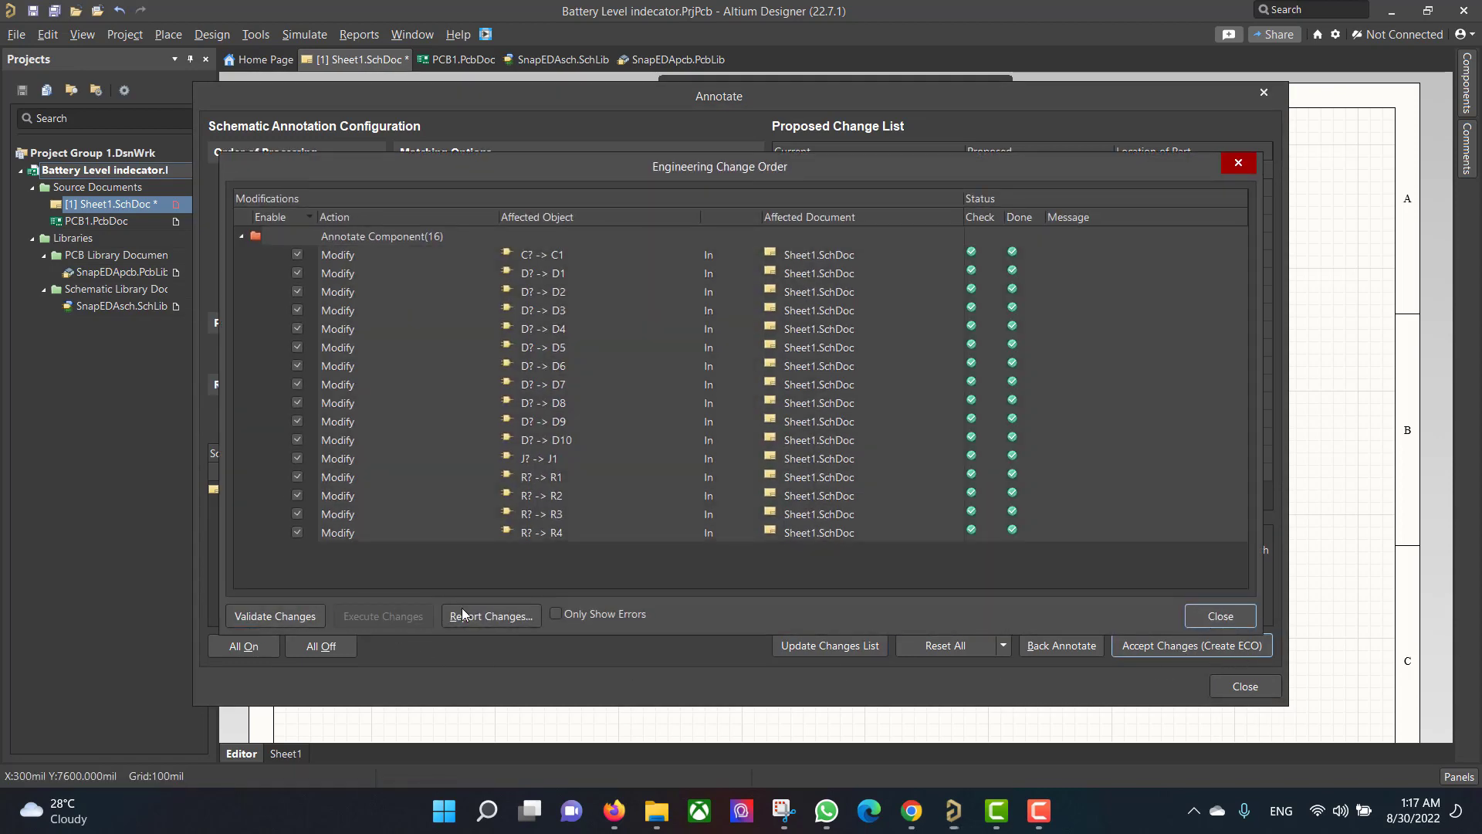
click(1226, 616)
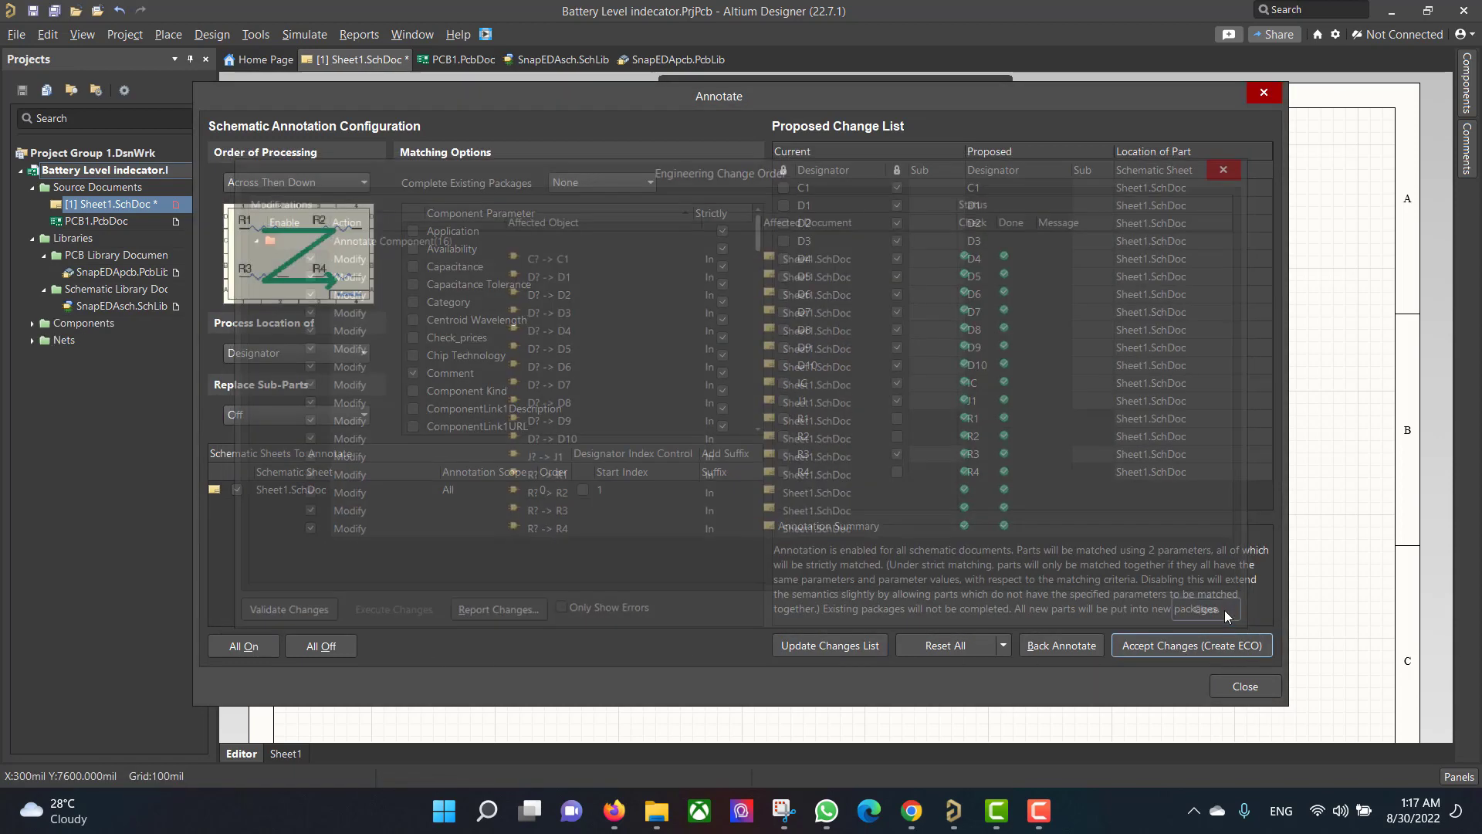
click(1247, 688)
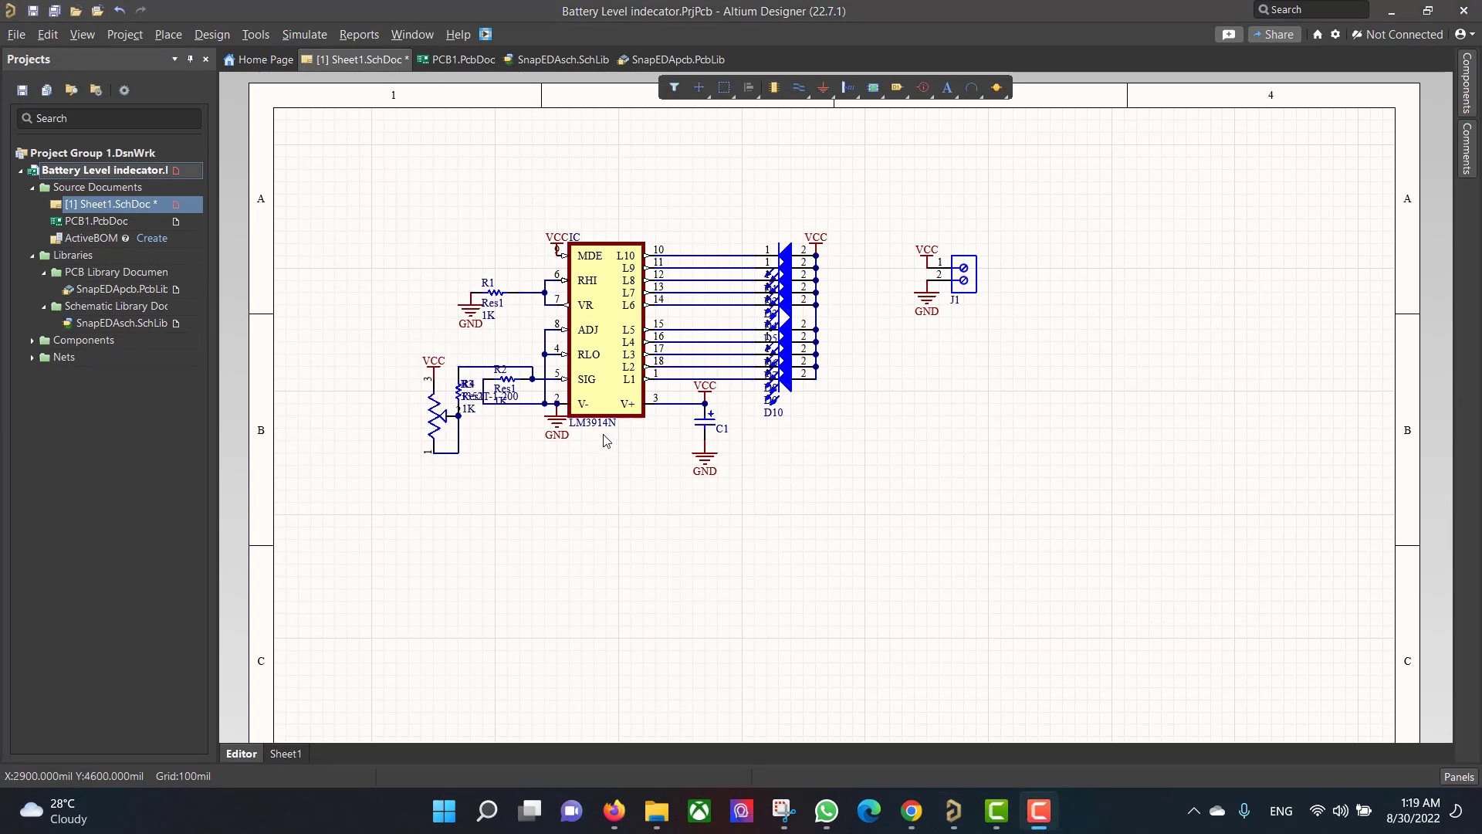
- Update PCB1.PcbDoc from the schematic, validating and executing the change order for its components and nets
click(206, 36)
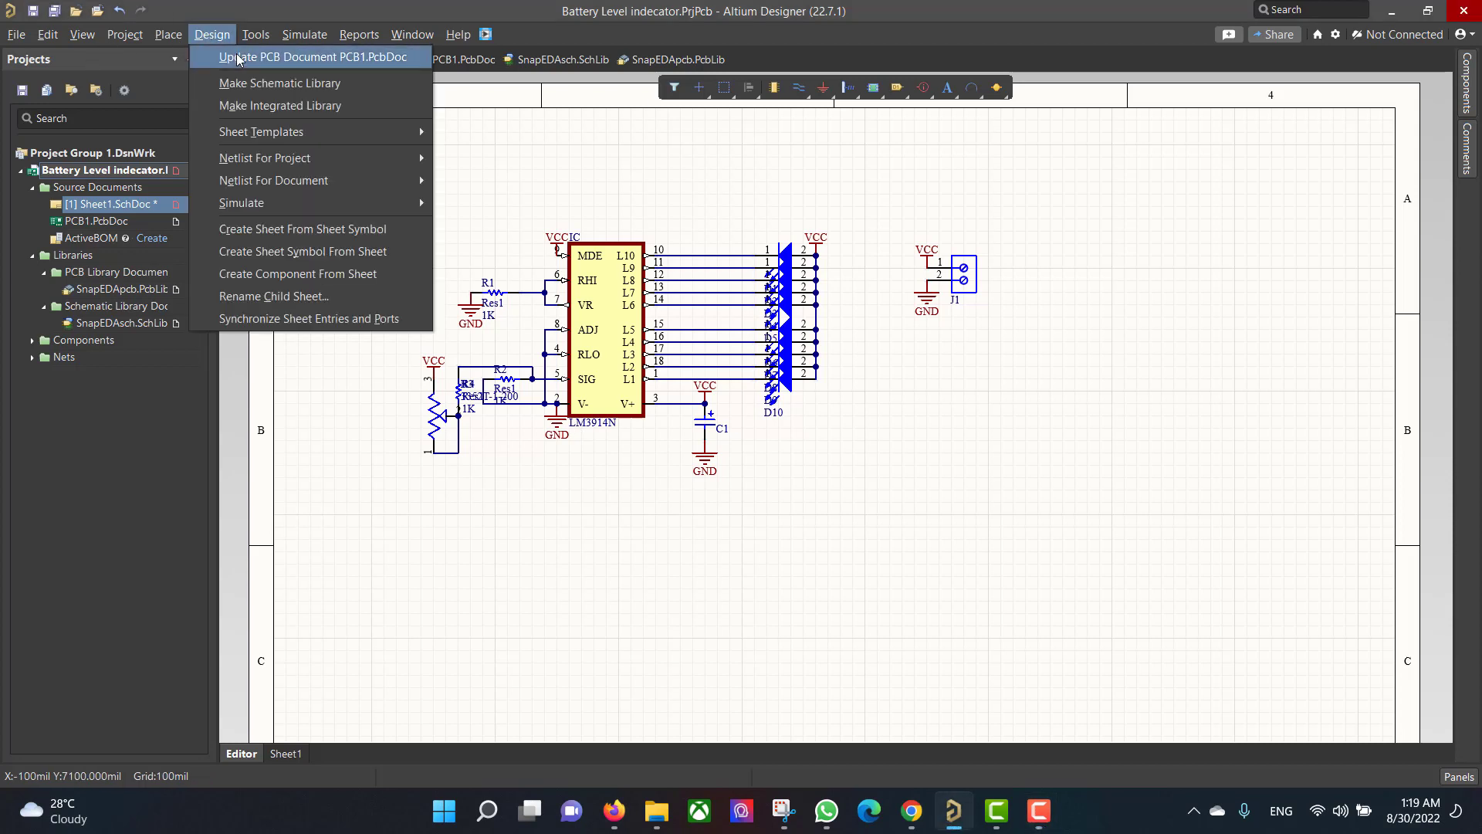
click(239, 60)
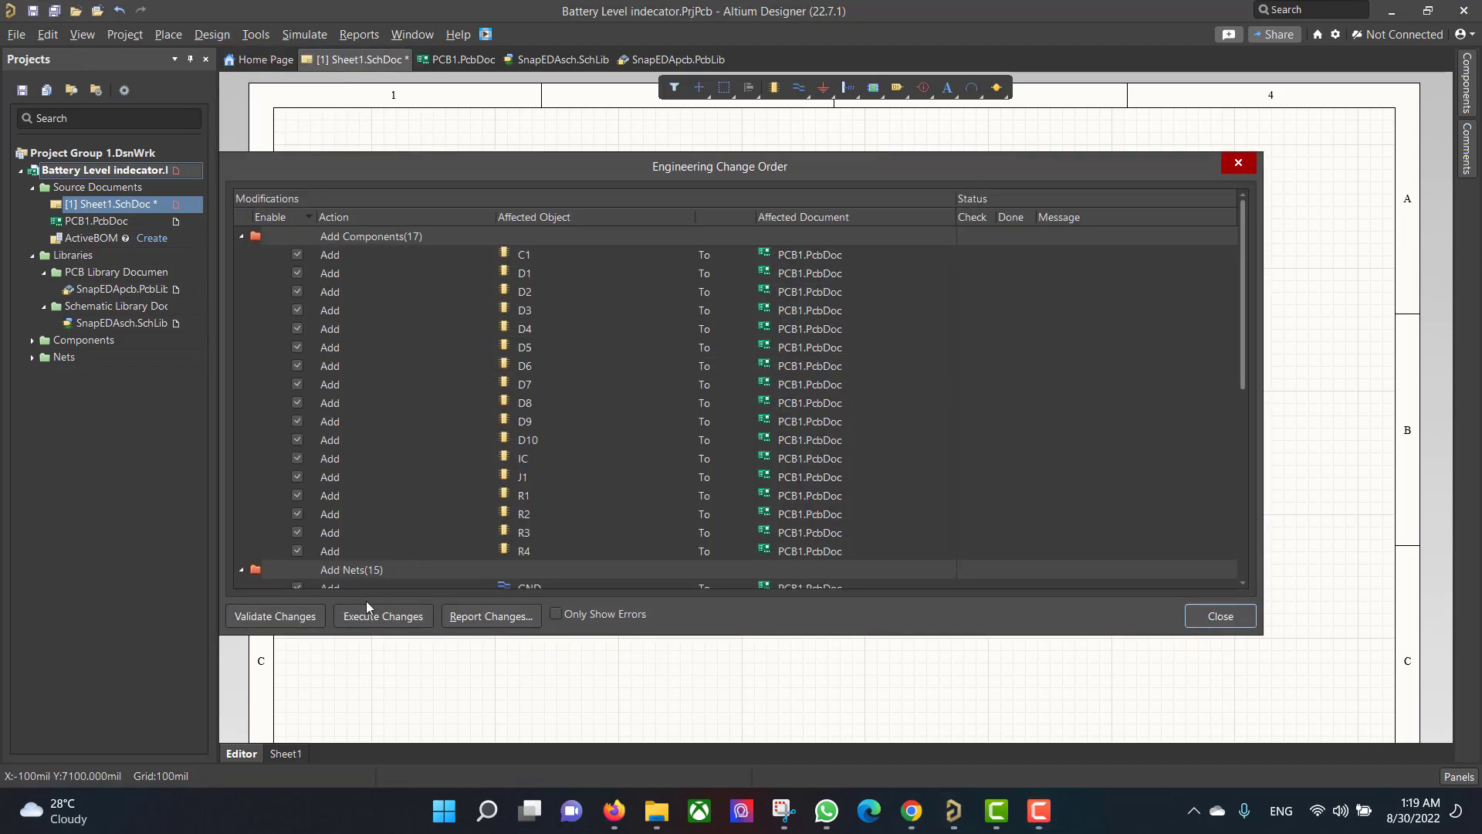
click(282, 618)
click(388, 618)
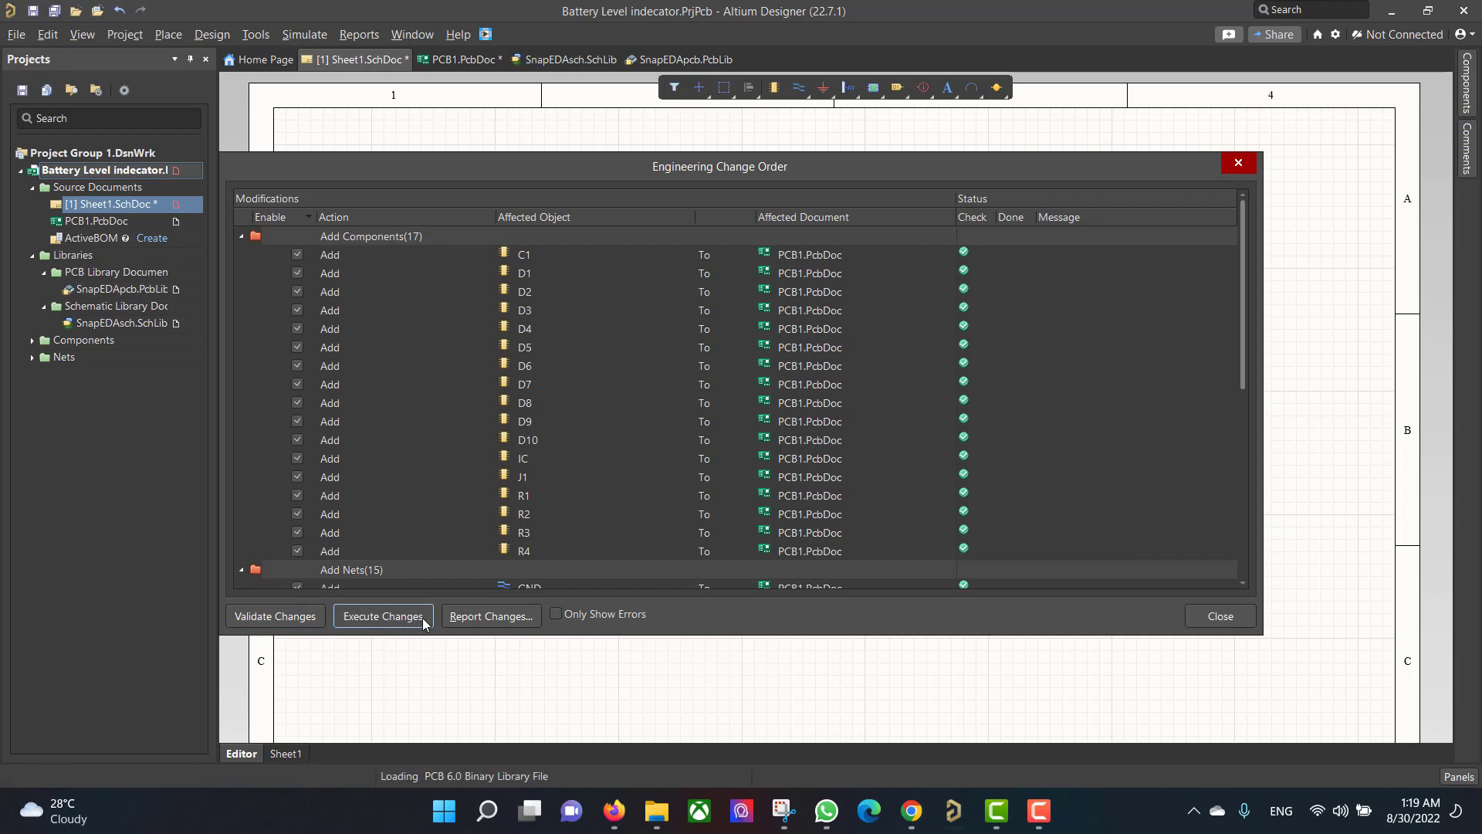
click(1209, 623)
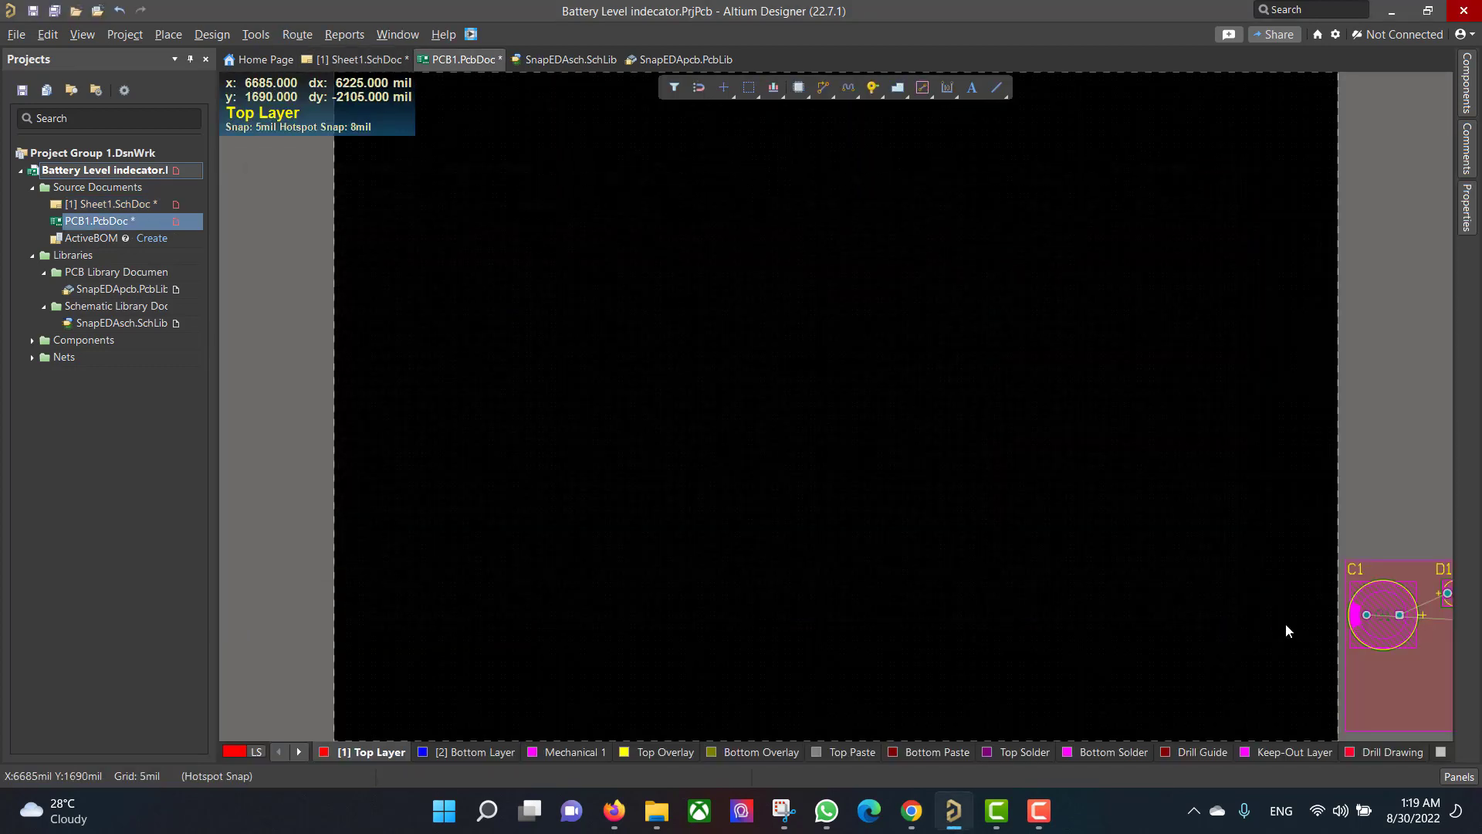
- Move the Sheet1 room with all its components onto the board area and delete the room
drag(1163, 456, 1156, 572)
drag(879, 506, 1020, 344)
click(824, 395)
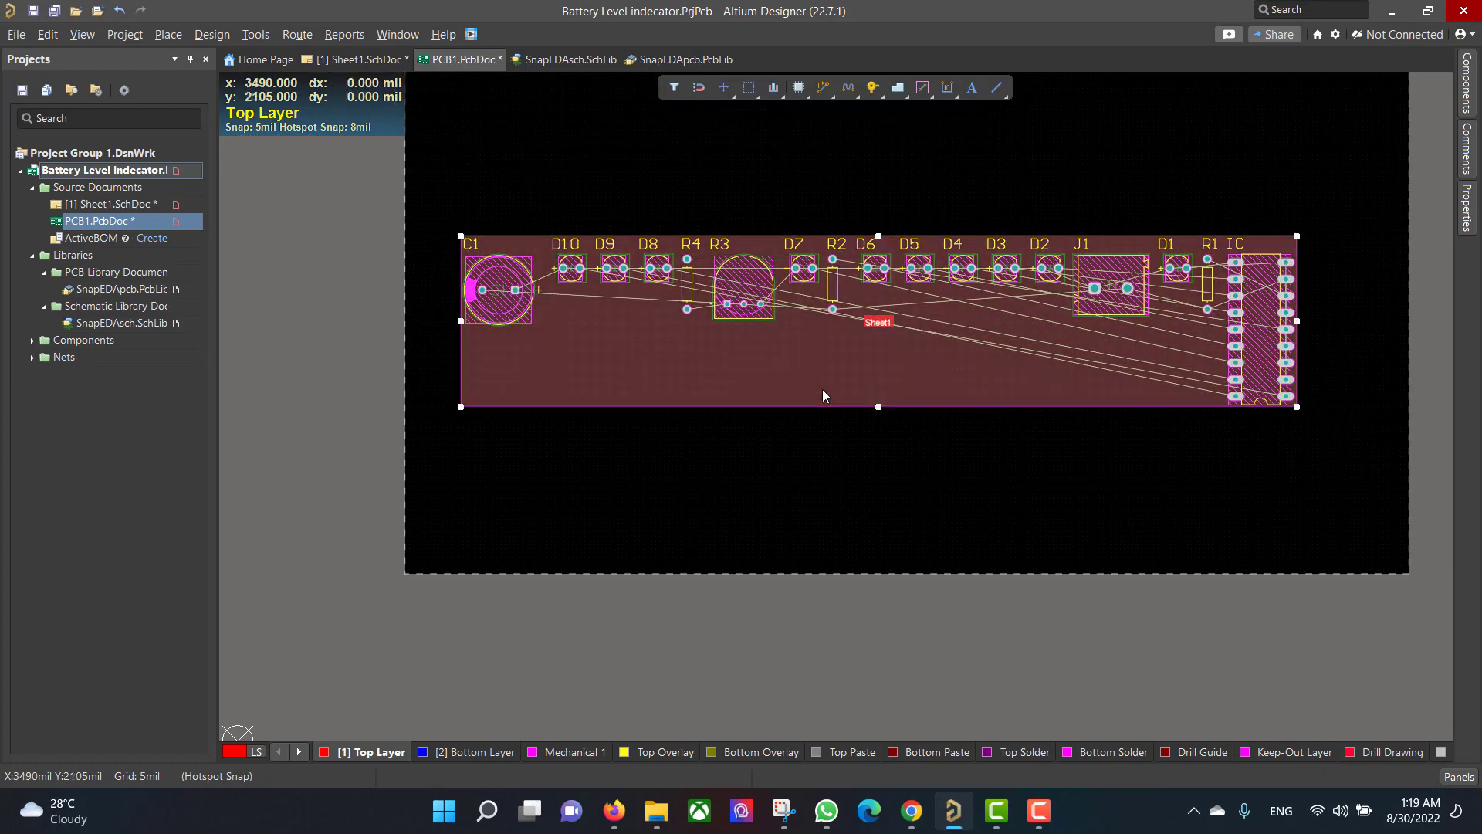
key(Delete)
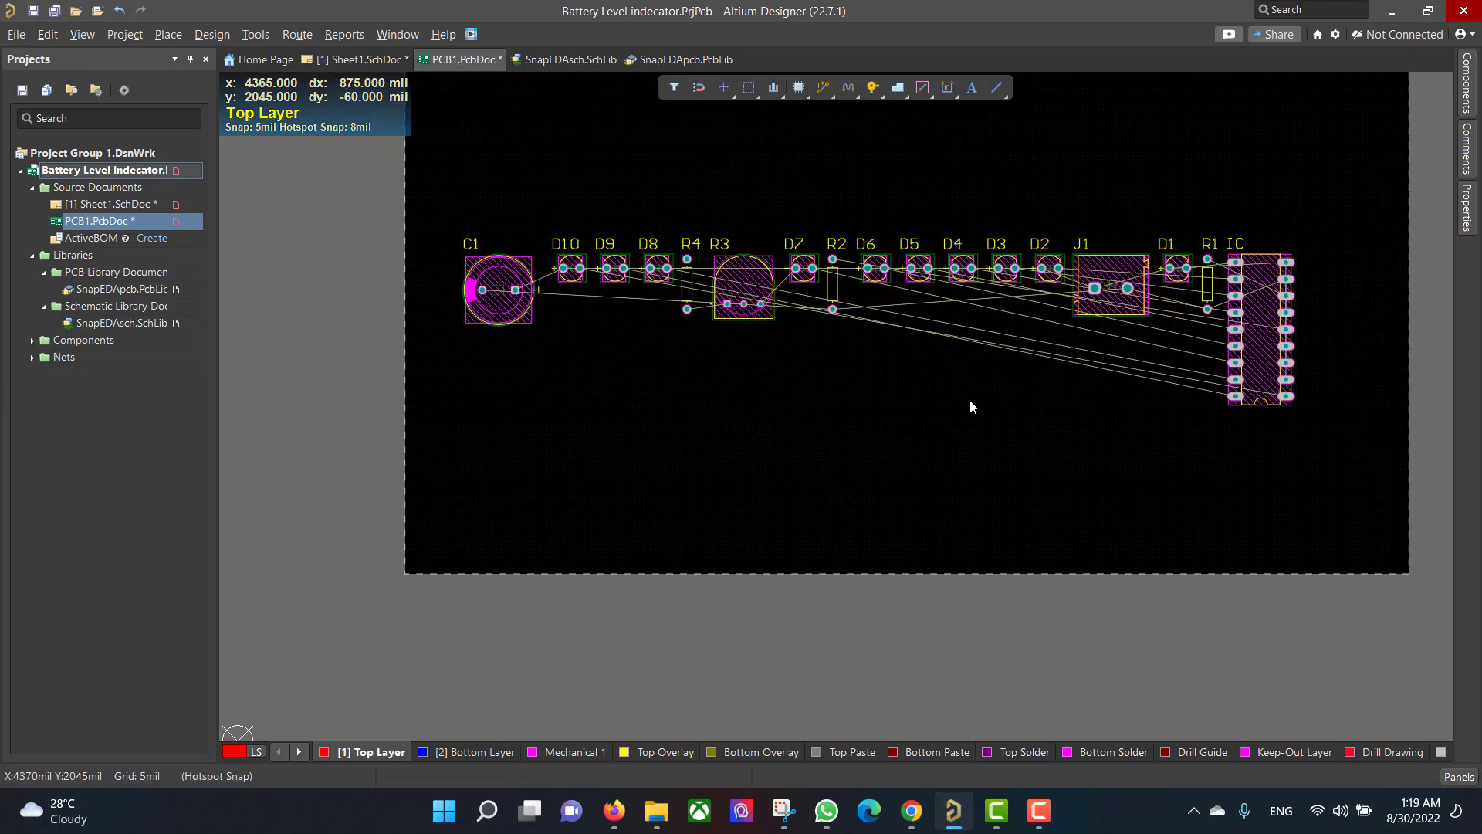
scroll(1050, 326, up, 3)
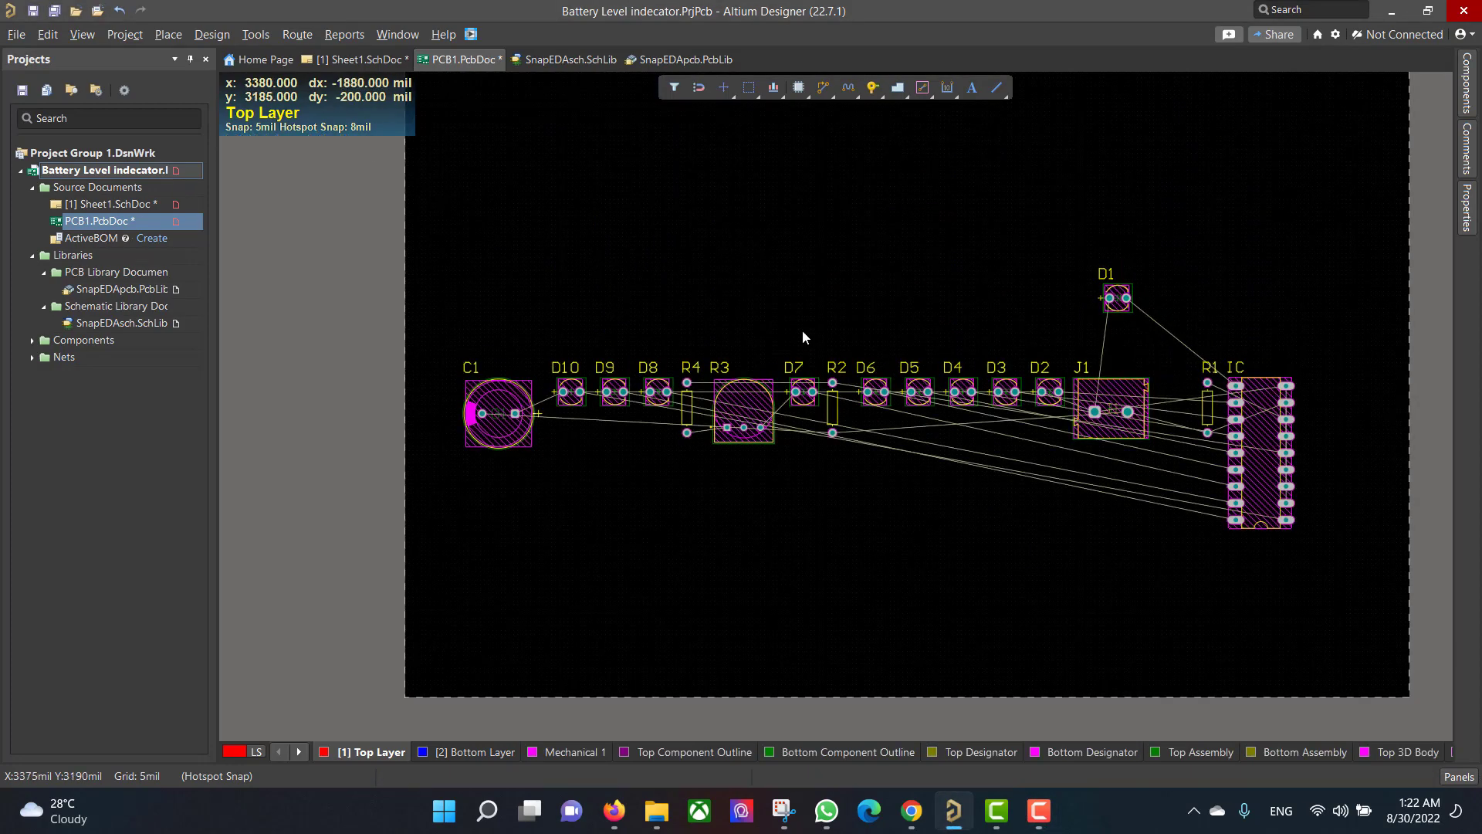
- Move the remaining LEDs D2 to D10 into a row beside D1, above the other components
click(860, 324)
click(1067, 451)
drag(1049, 392, 1071, 301)
drag(807, 395, 857, 307)
drag(519, 361, 683, 463)
drag(615, 392, 766, 304)
click(917, 386)
- Select the whole row of LEDs and align them with Align Top
drag(607, 222, 1197, 342)
right_click(1037, 292)
mouse_move(1055, 555)
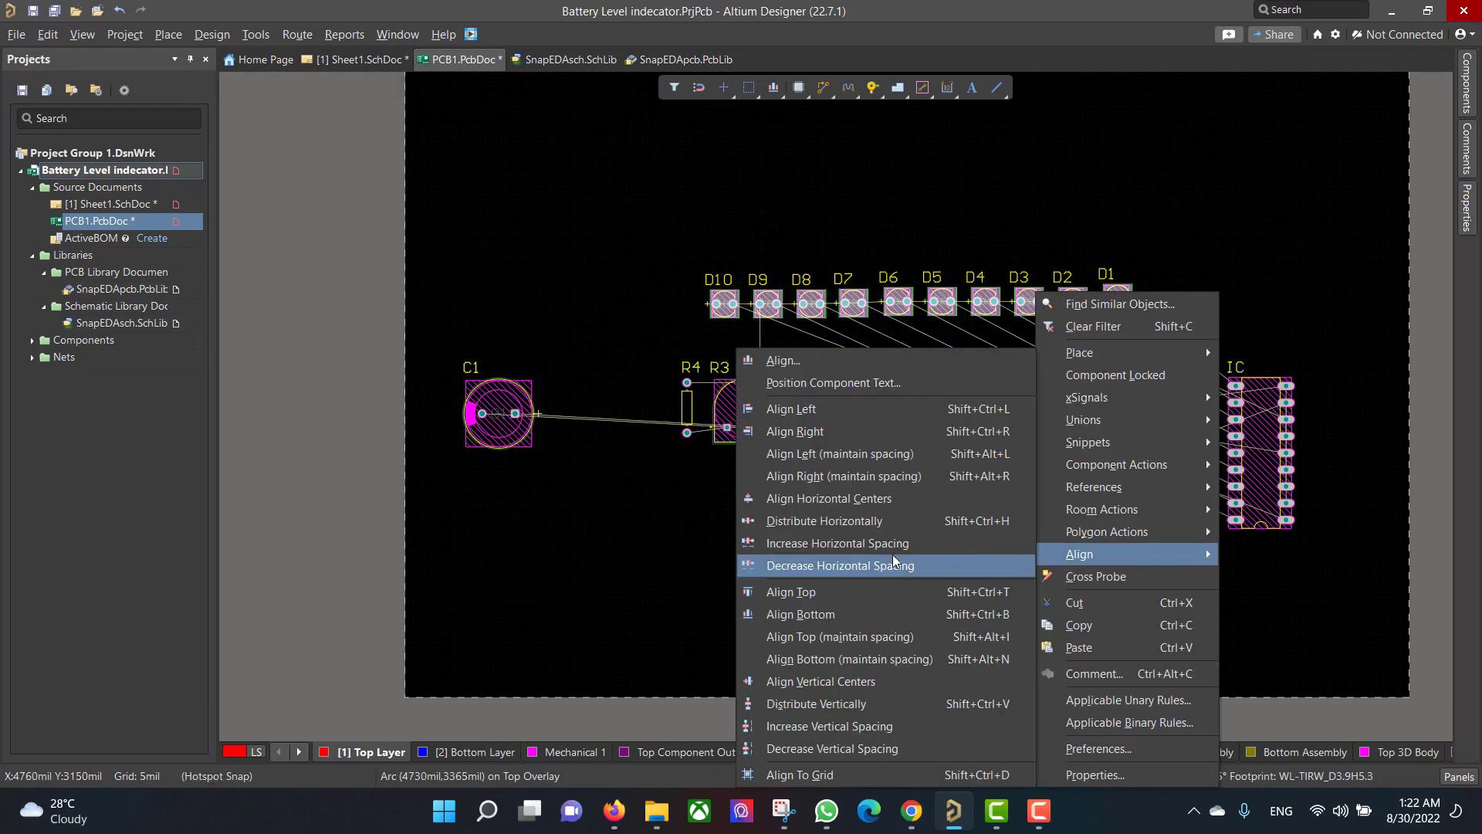
click(845, 592)
- Move the IC beneath the middle of the LED row and rotate it to lie horizontally
drag(1261, 456, 927, 374)
key(space)
key(space)
key(space)
- Place resistors R2 and R4 horizontally, one above the other, between trimmer R3 and the IC
drag(830, 409, 804, 349)
key(space)
drag(687, 407, 732, 368)
key(space)
key(space)
- Place capacitor C1, resistor R1 and terminal block J1 side by side beyond the IC, with C1 rotated upright
drag(1112, 409, 1120, 367)
drag(1207, 409, 1080, 374)
drag(515, 416, 1037, 377)
key(space)
- Fine-tune the positions of the LEDs and the parts beneath them into a compact two-row layout
drag(1124, 352, 1095, 300)
drag(1037, 299, 1045, 300)
drag(916, 367, 913, 368)
mouse_move(793, 358)
mouse_down()
mouse_move(778, 349)
mouse_move(777, 379)
mouse_up()
key(shift+h)
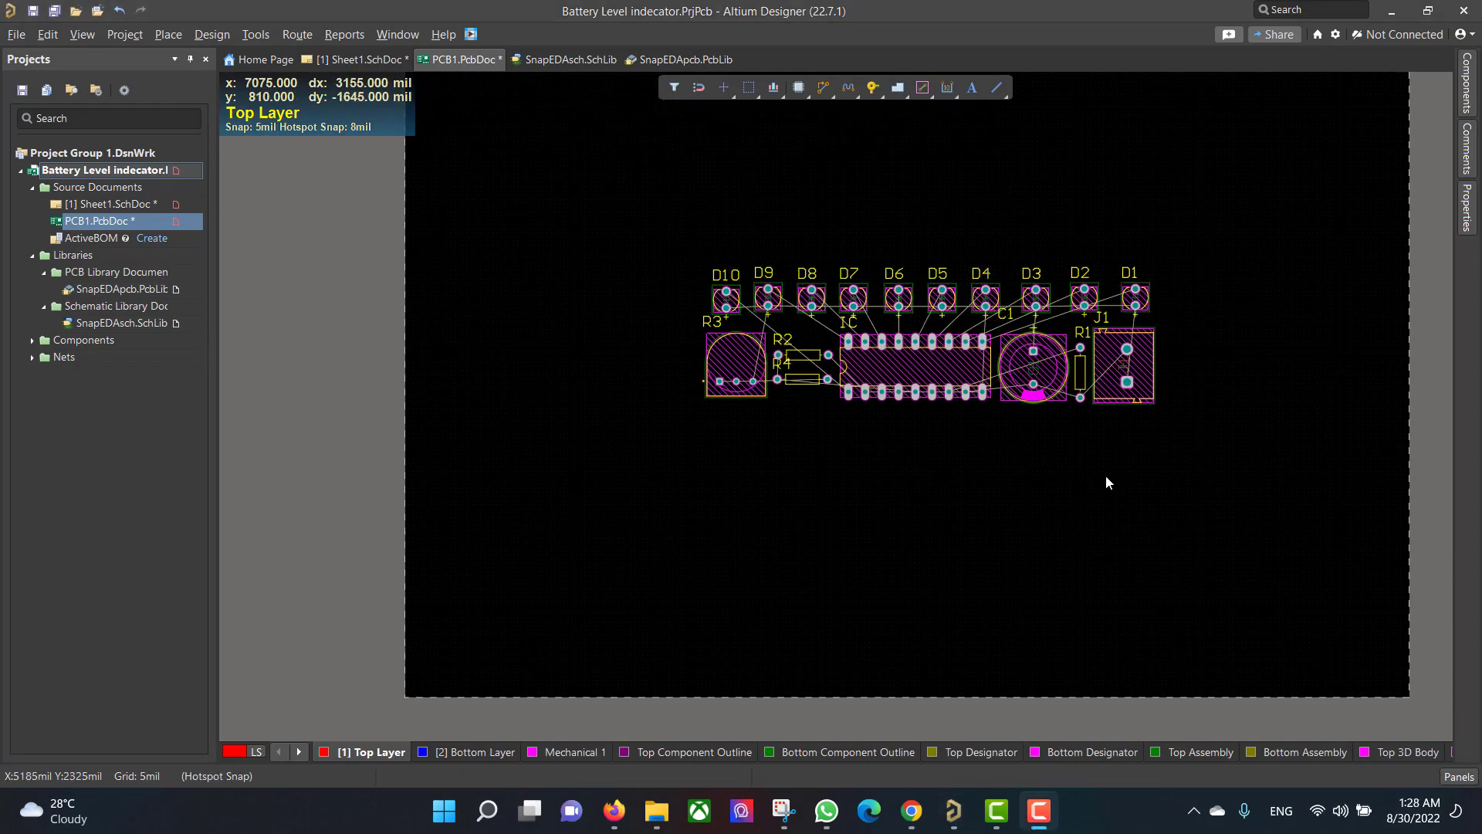
- Edit the board shape in Board Planning Mode, pulling both side edges in close to the components
click(71, 34)
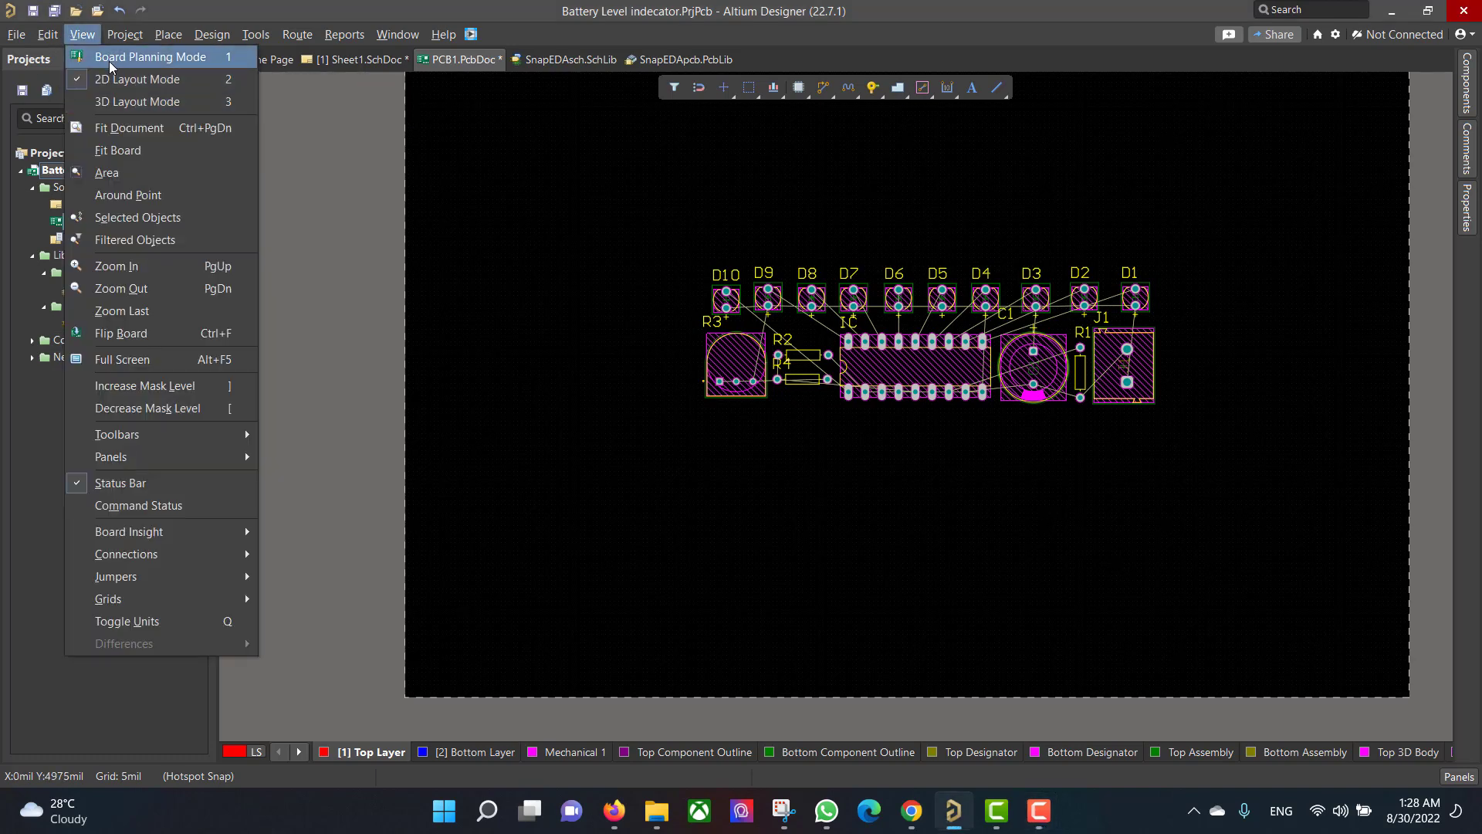
click(109, 58)
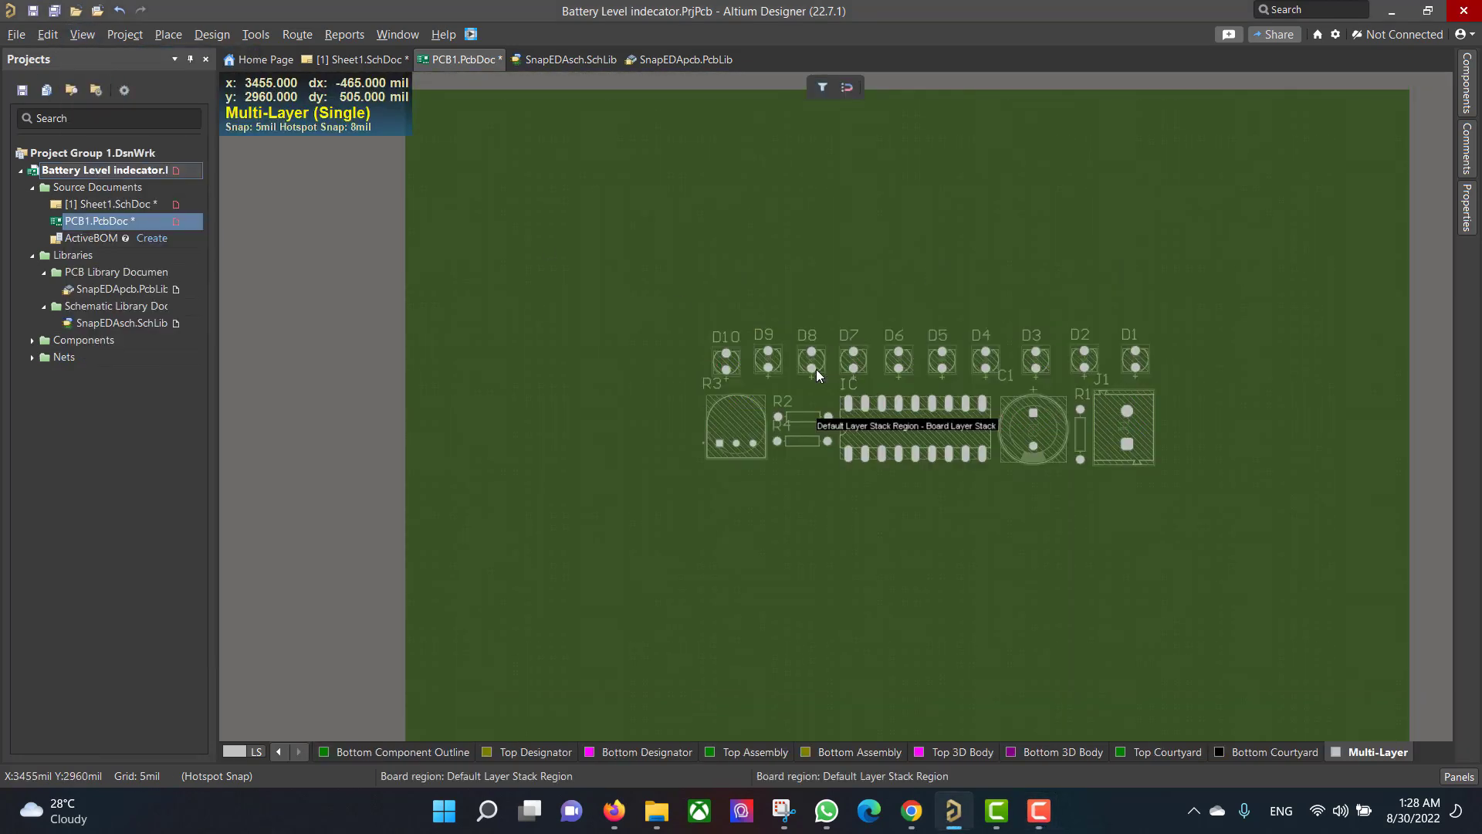
click(206, 39)
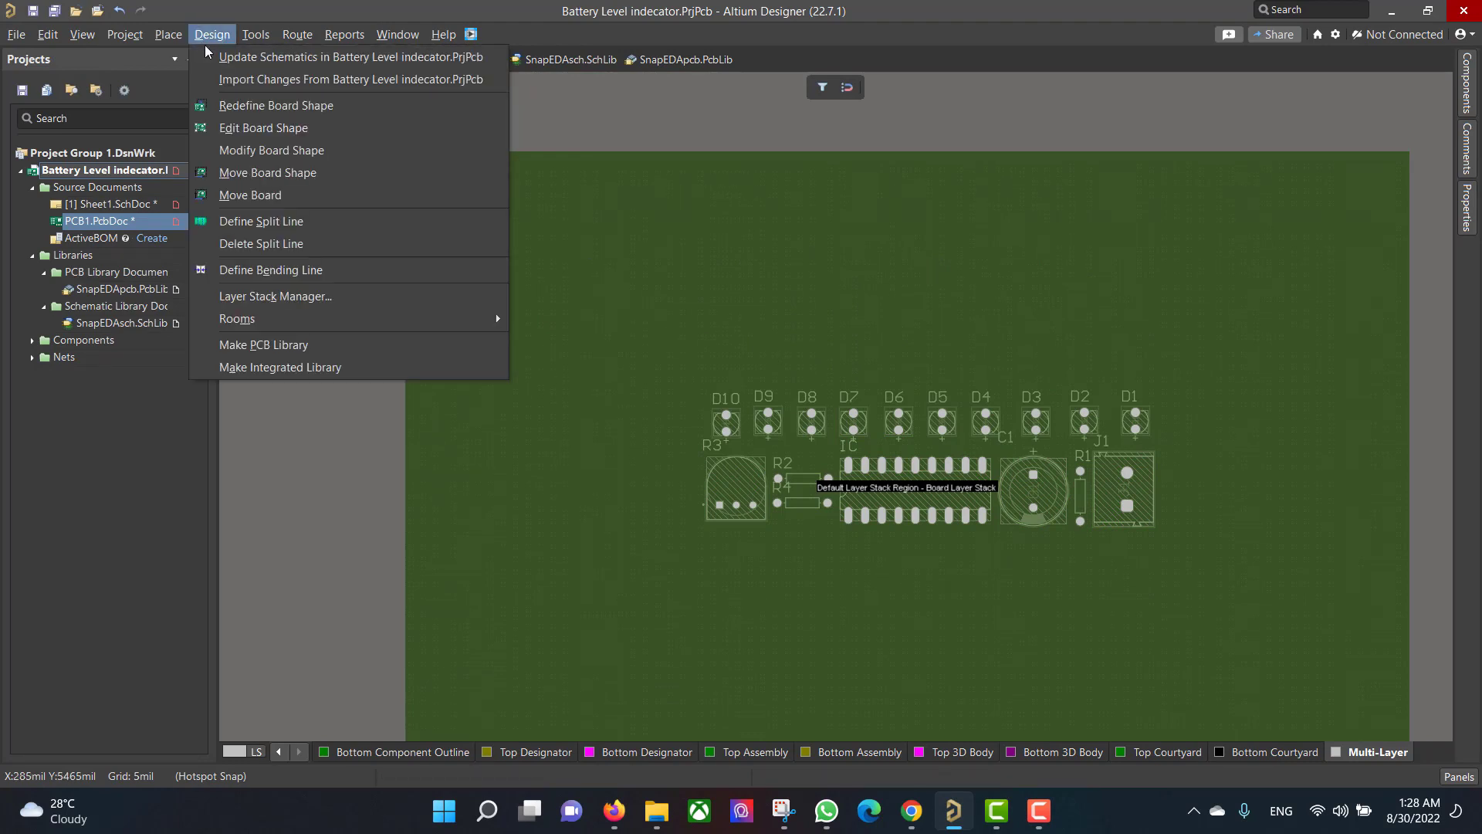
click(264, 129)
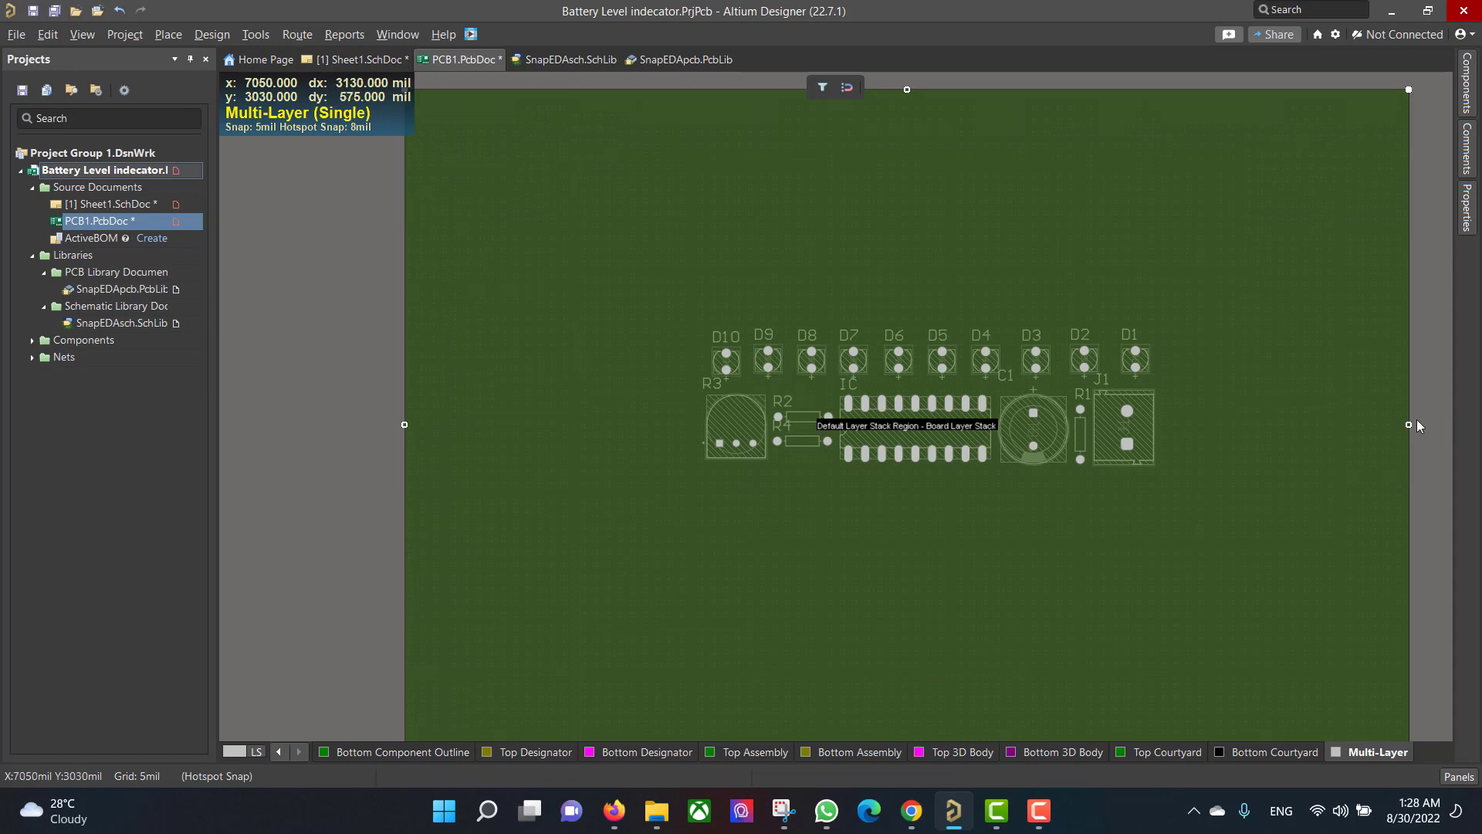
drag(1409, 425, 1171, 424)
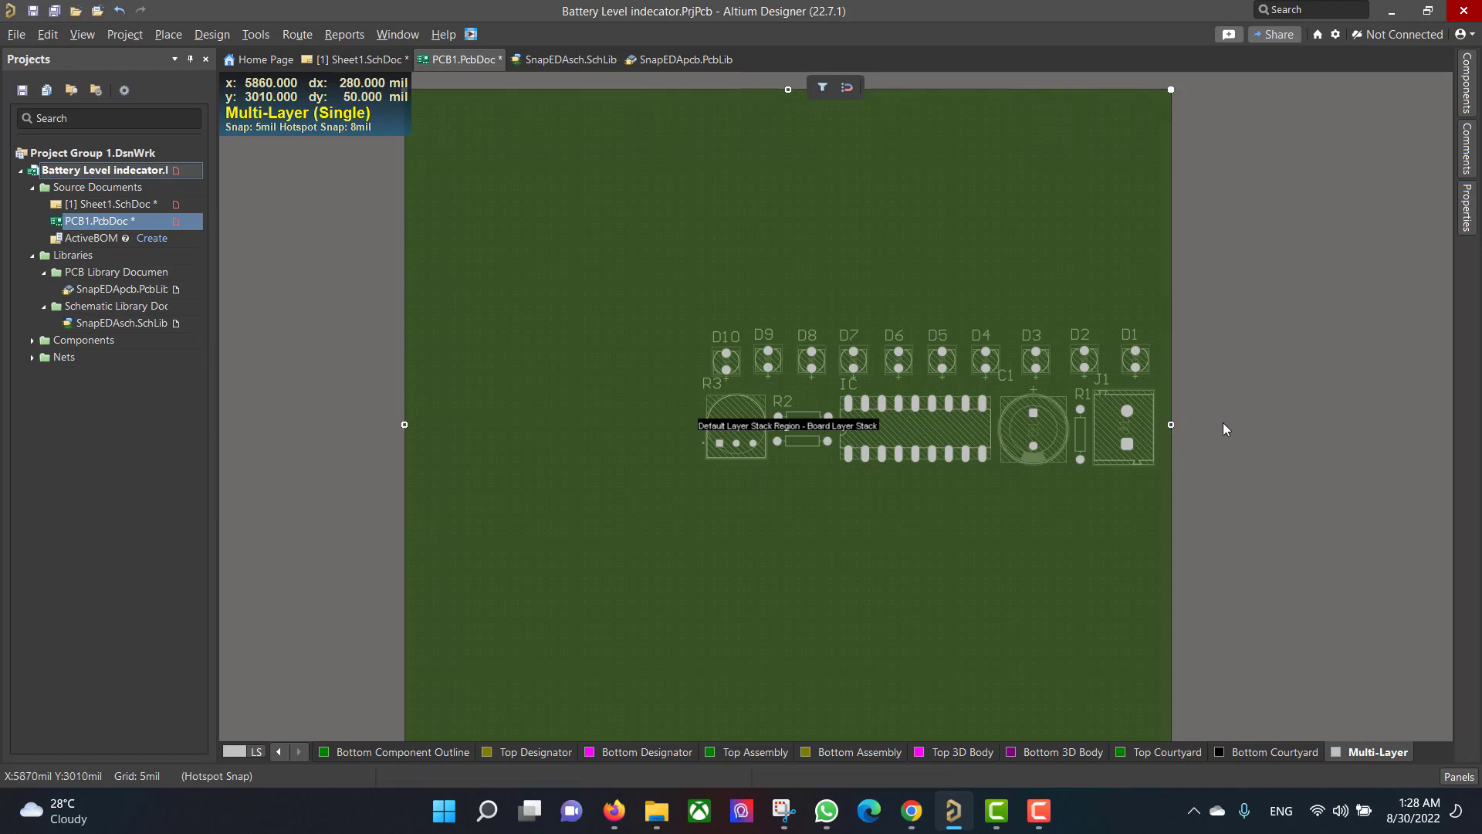
drag(404, 425, 693, 425)
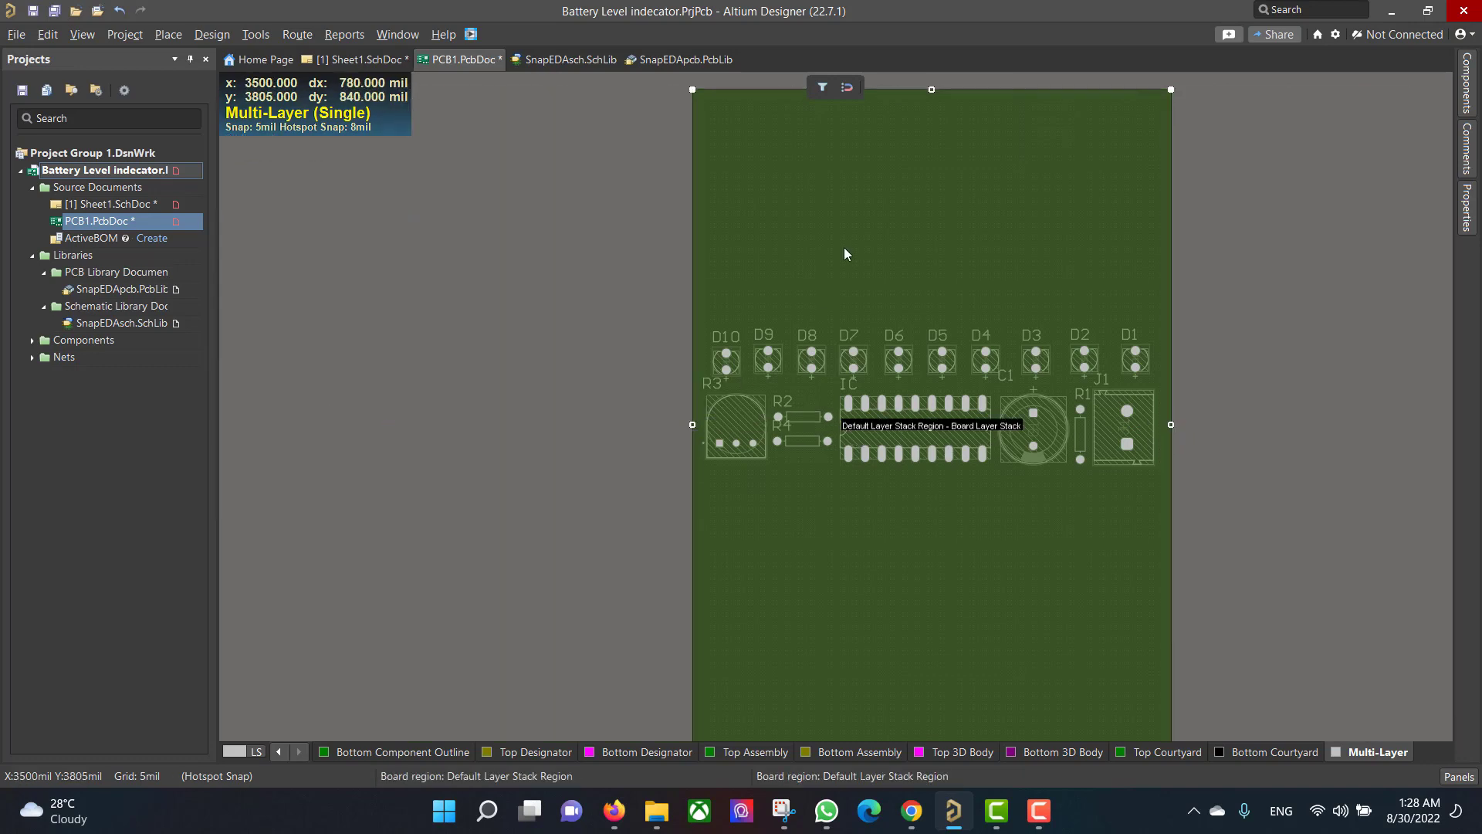
- Pull the board's upper and lower edges in close to the components and return to 2D Layout Mode
drag(932, 89, 936, 314)
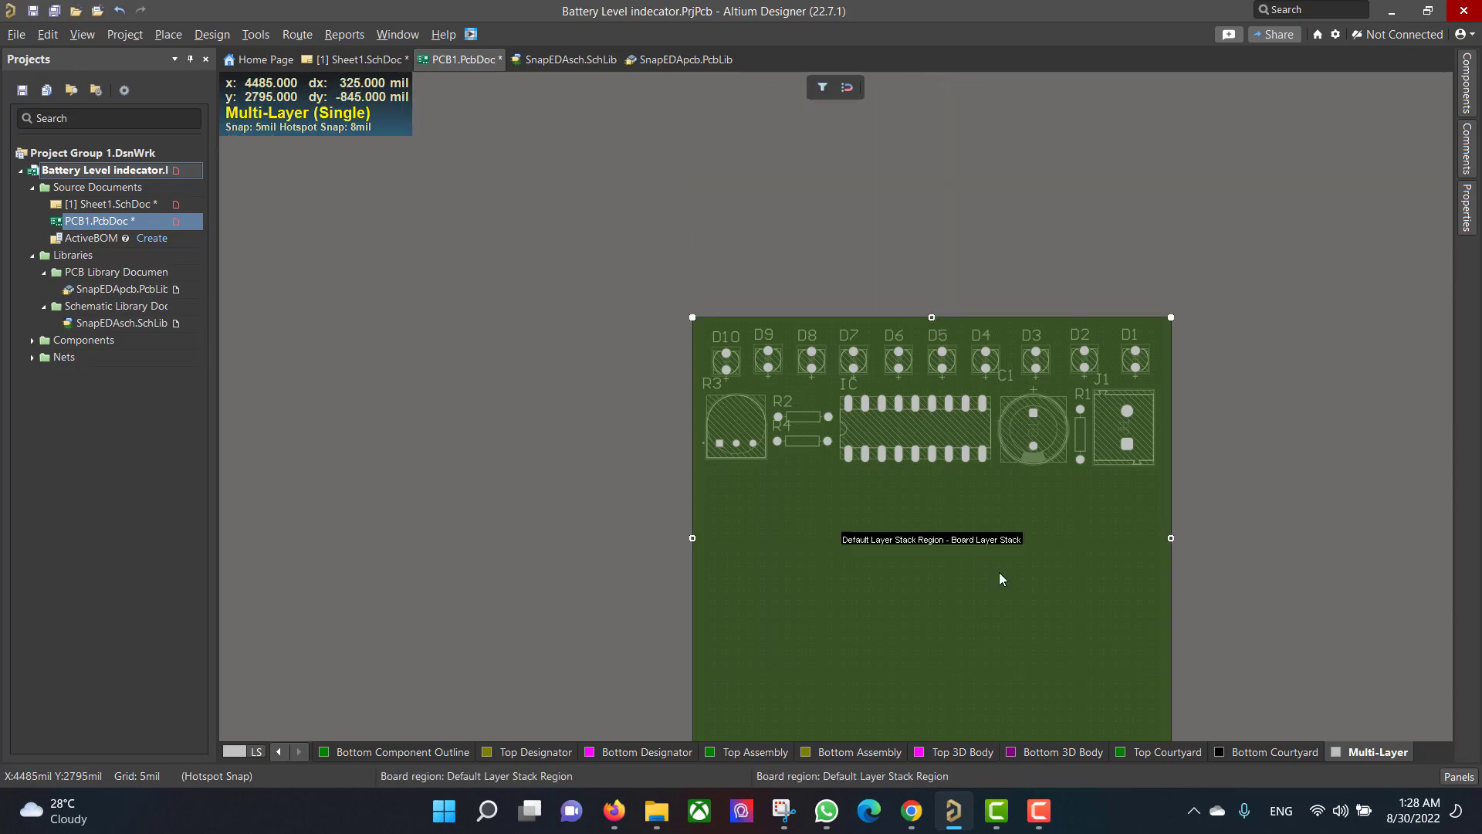
scroll(992, 540, down, 3)
drag(932, 574, 919, 290)
click(928, 361)
scroll(665, 308, up, 2)
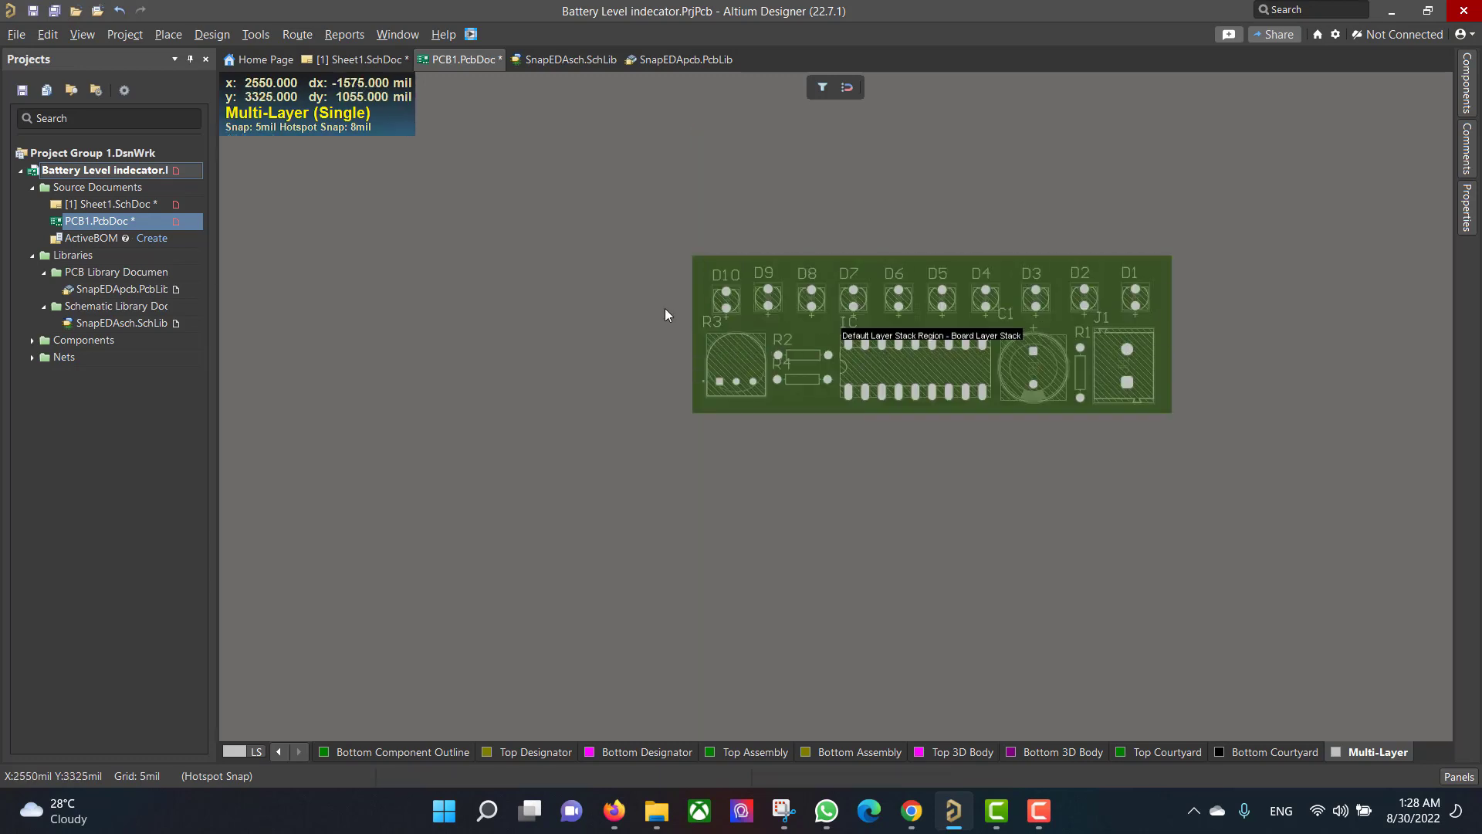
key(2)
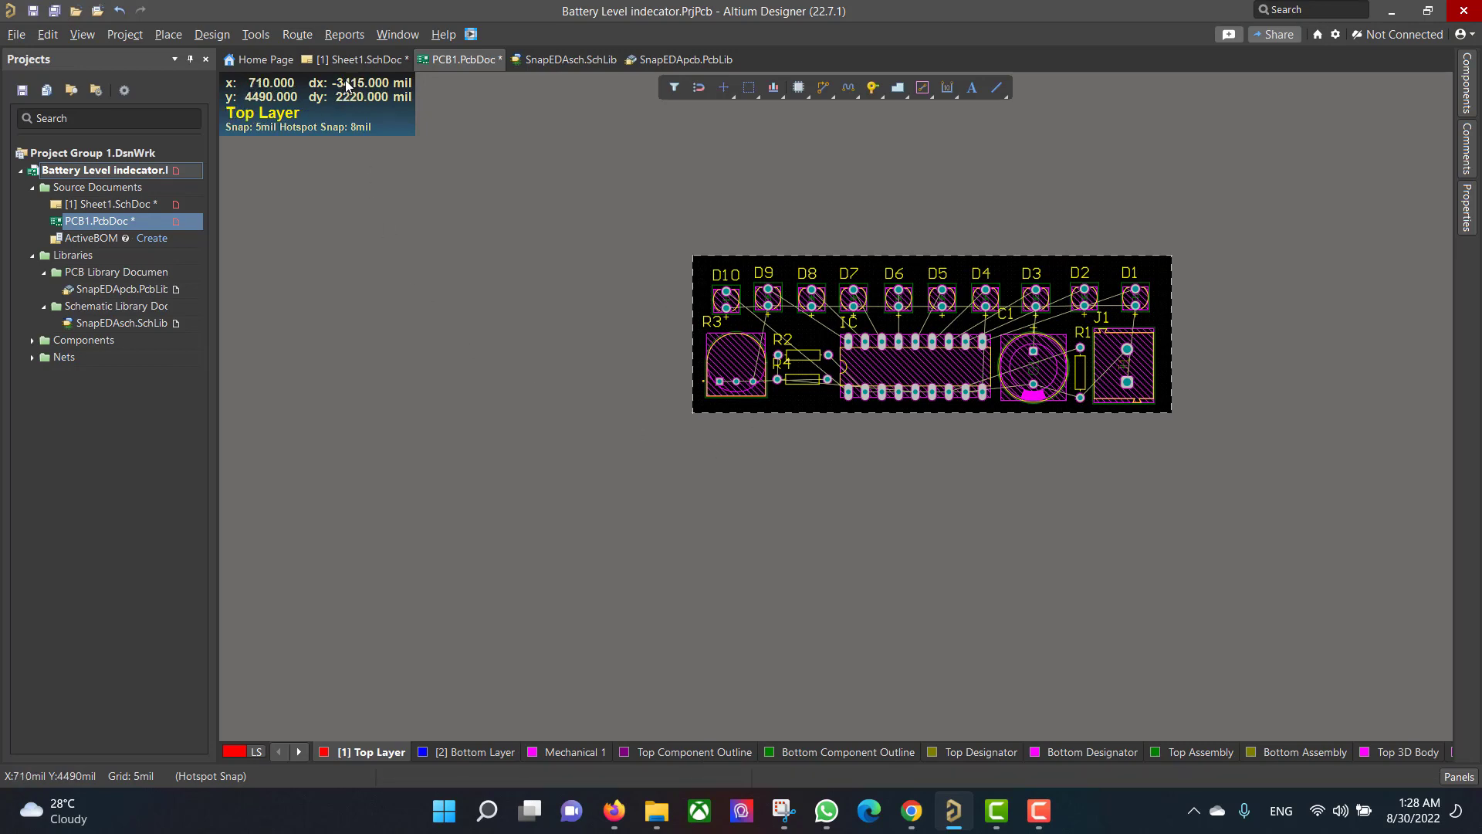
- Auto-route the entire board with the Default 2 Layer Board strategy and close the routing messages
click(298, 34)
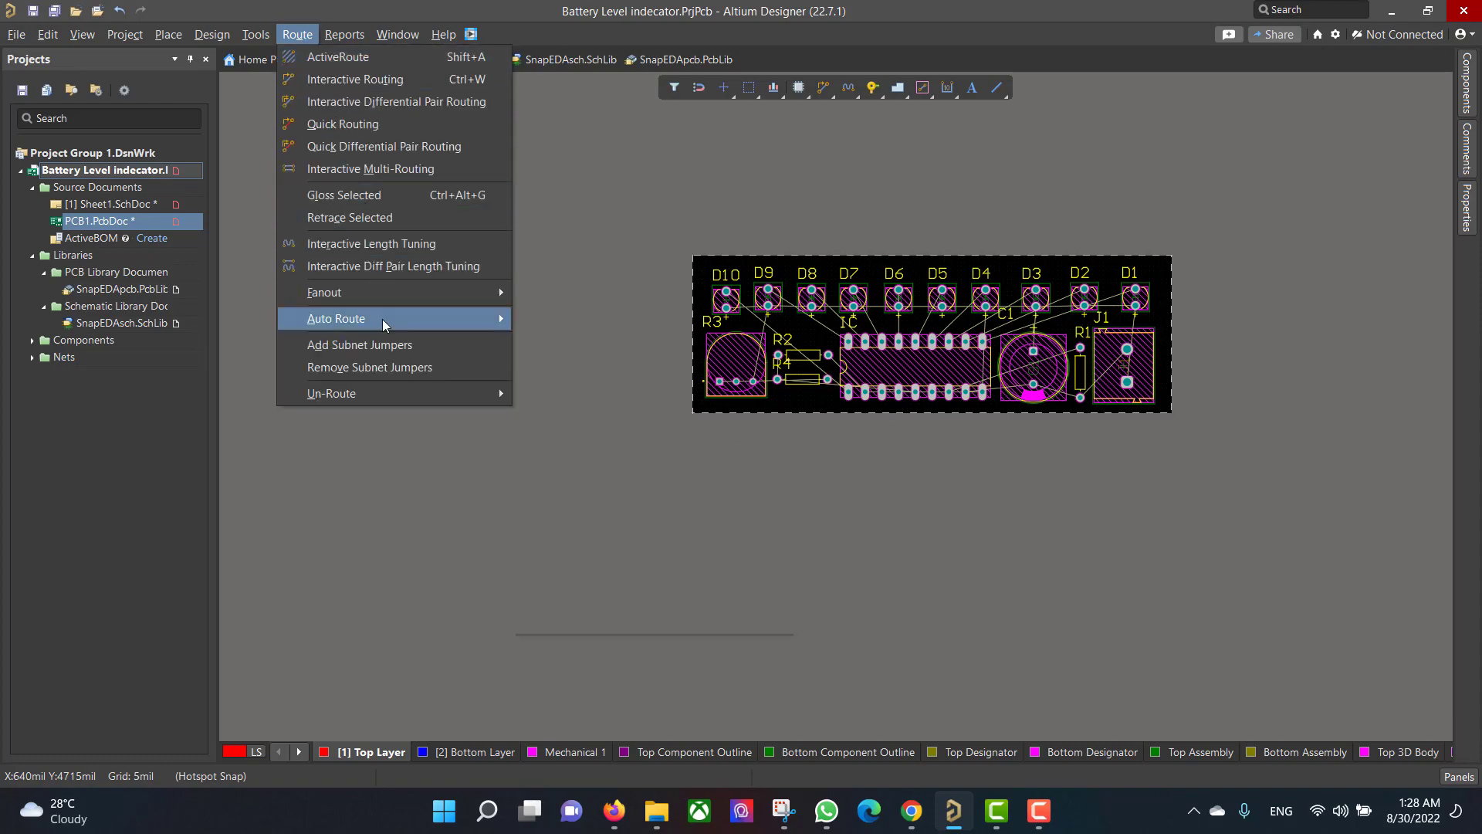
mouse_move(499, 325)
click(584, 319)
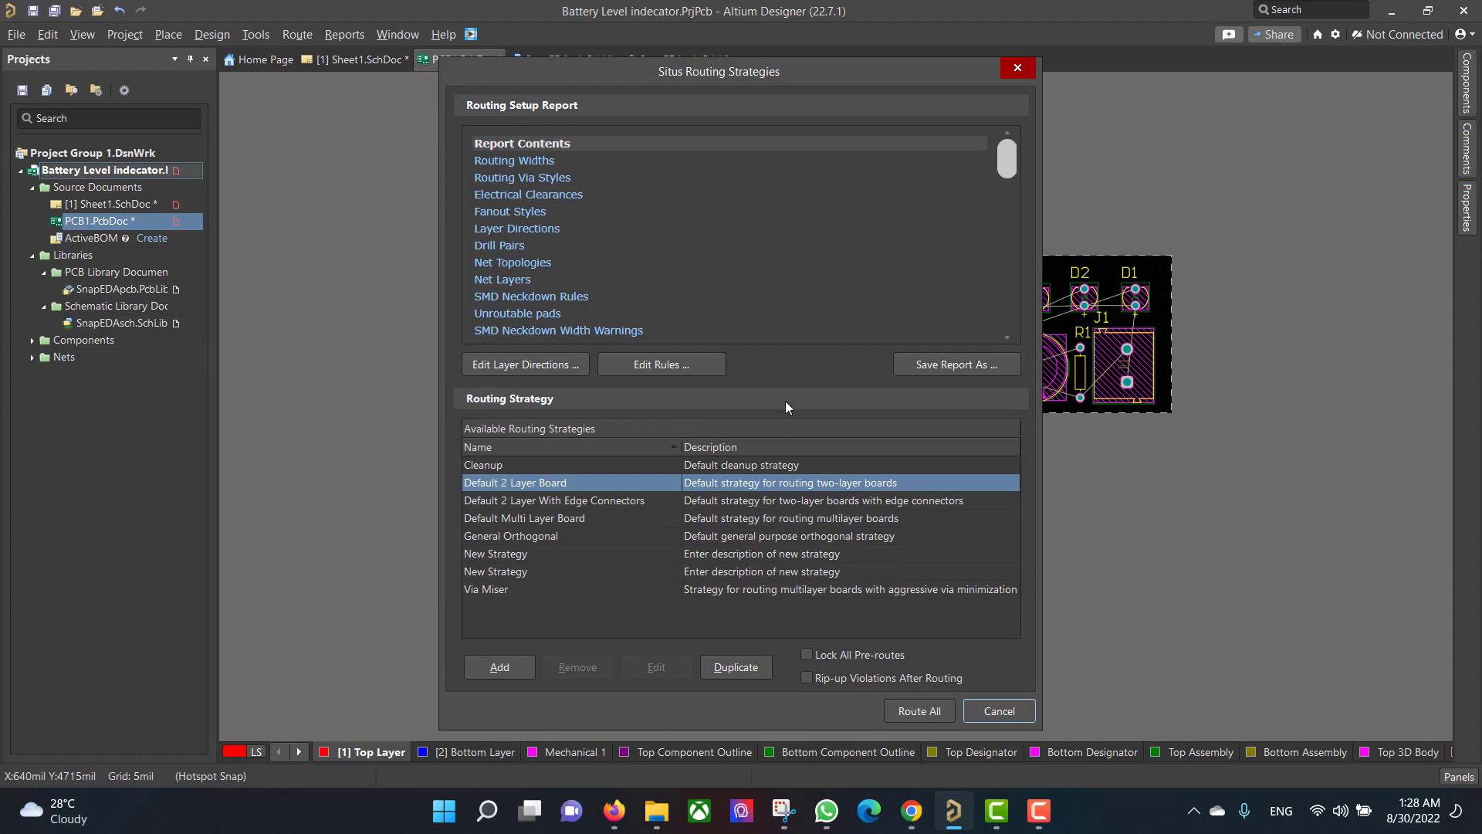
click(920, 710)
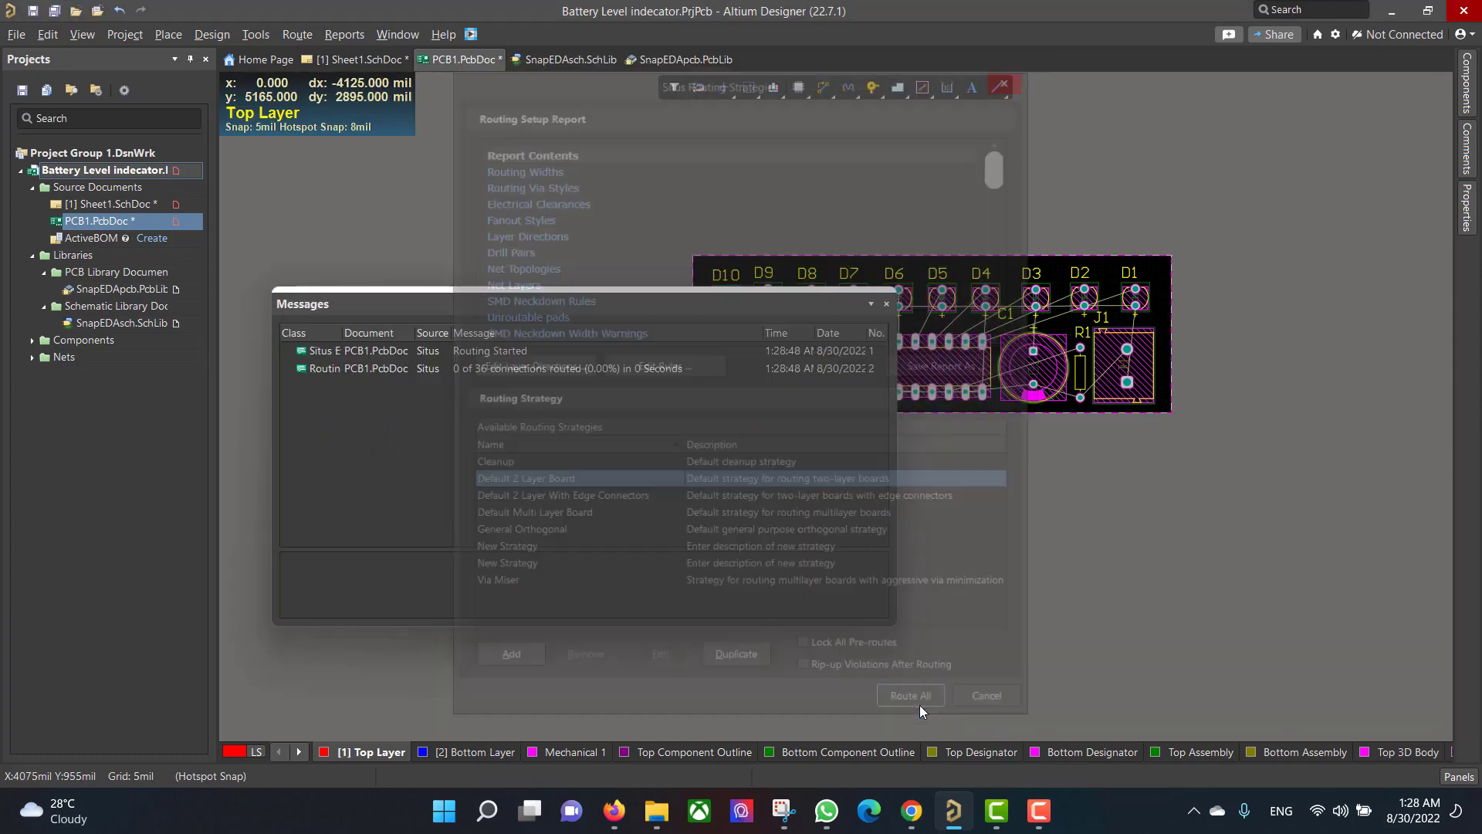
click(886, 305)
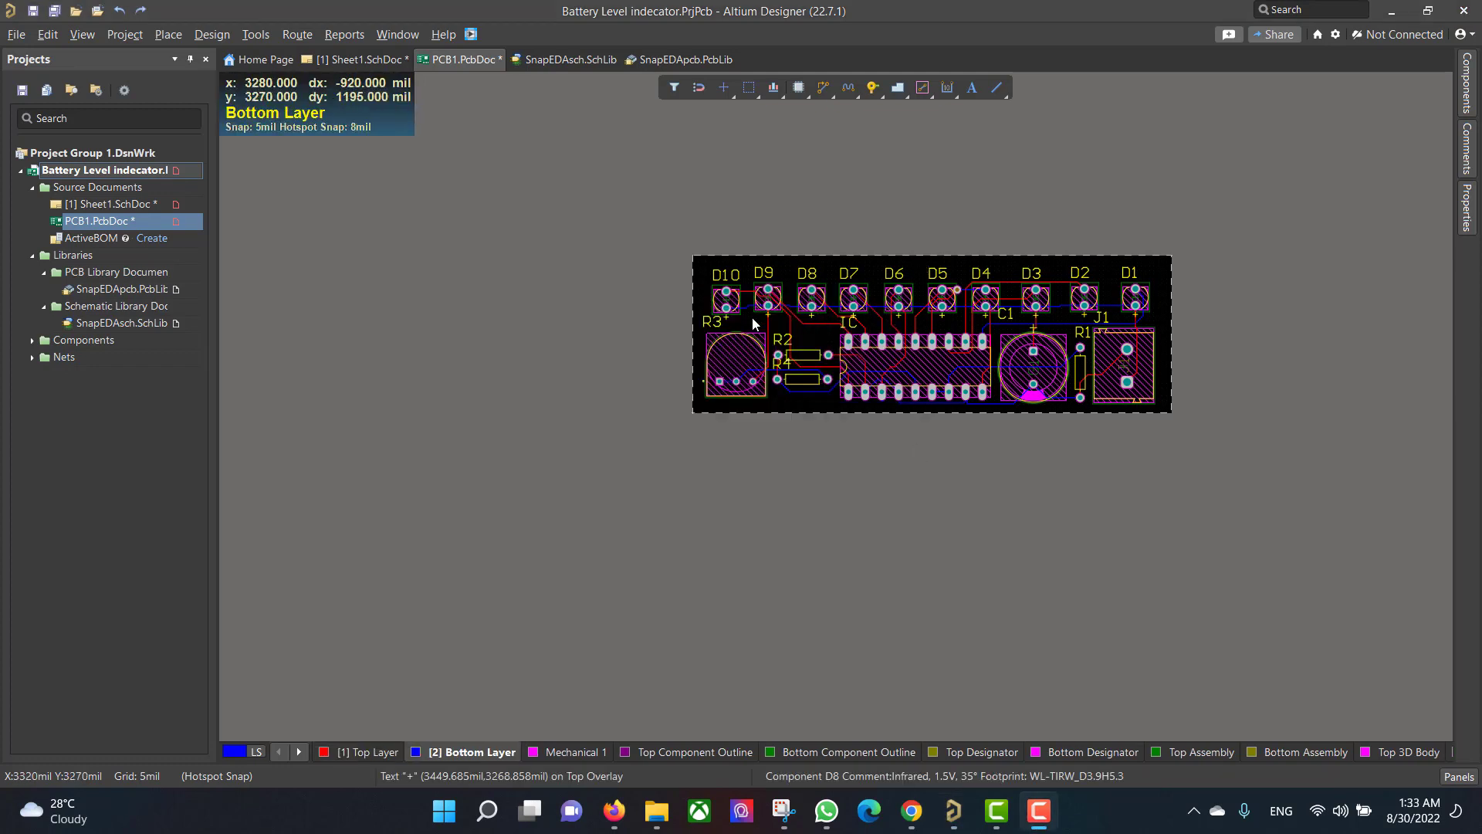
- Create a new polygon from the board outline in the Polygon Manager, assigned to the GND net on the Bottom Layer
click(257, 35)
mouse_move(509, 202)
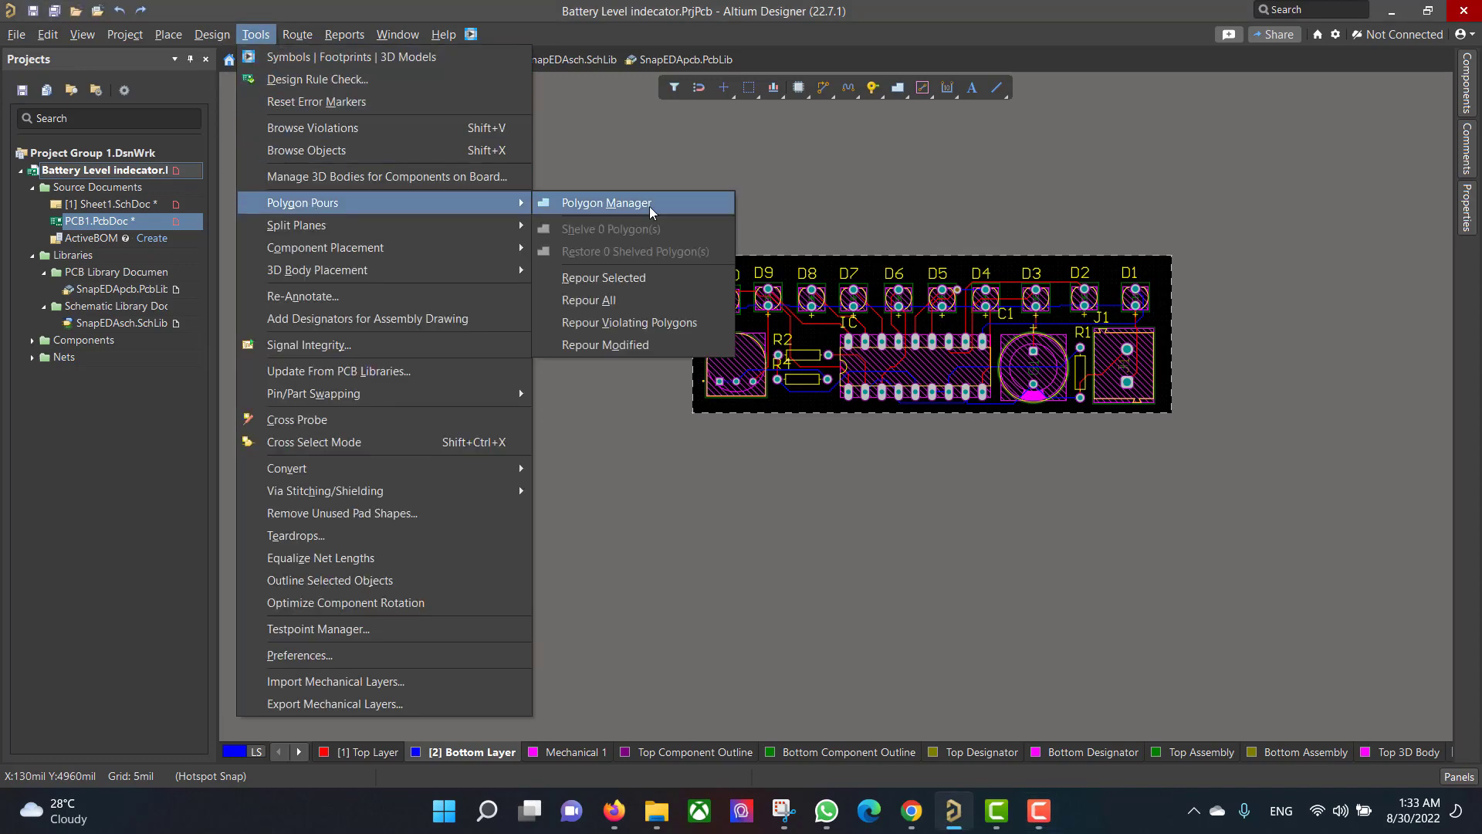
click(651, 205)
click(957, 315)
click(1008, 350)
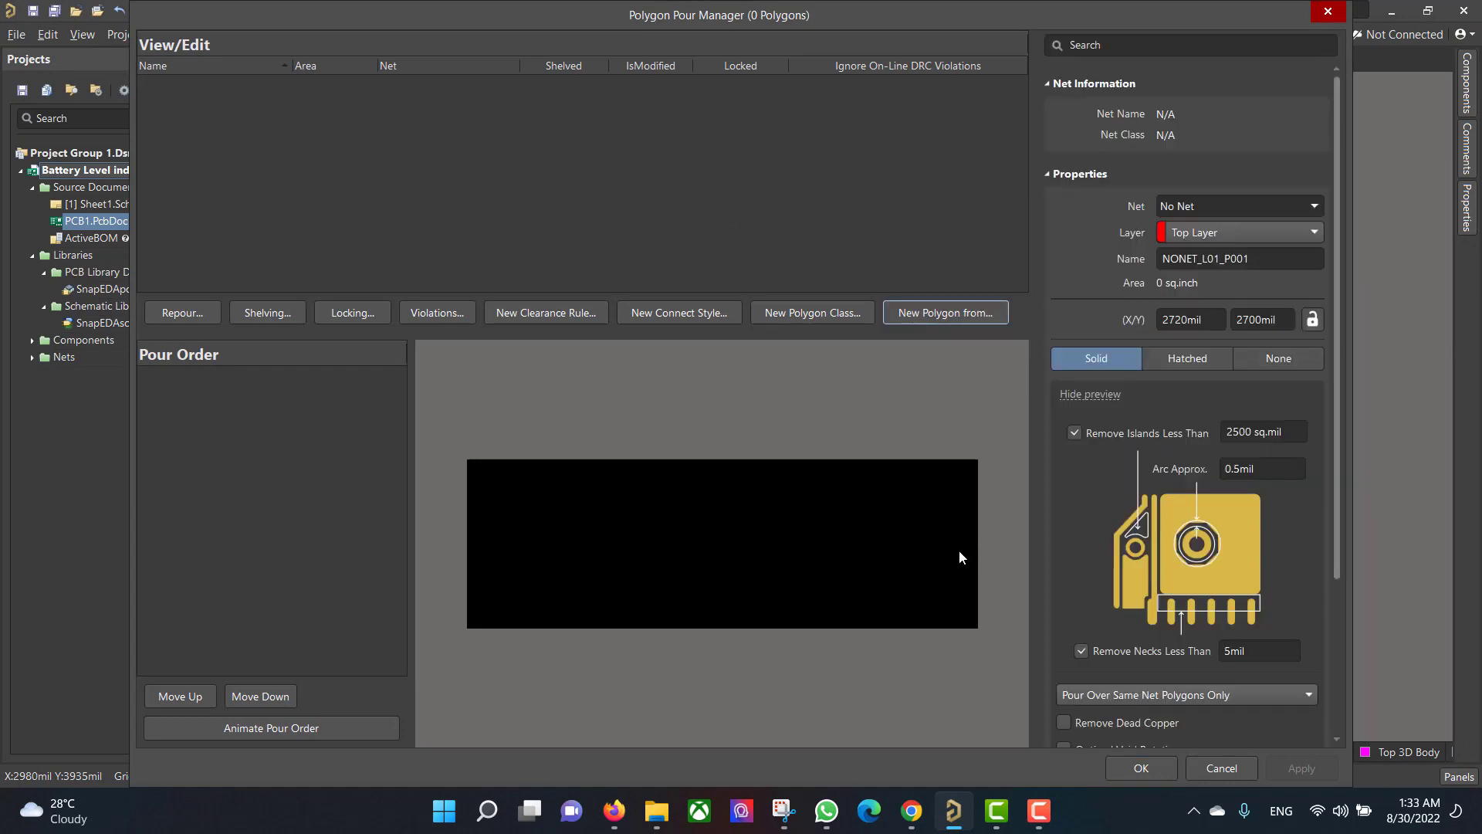
click(1310, 206)
click(1254, 244)
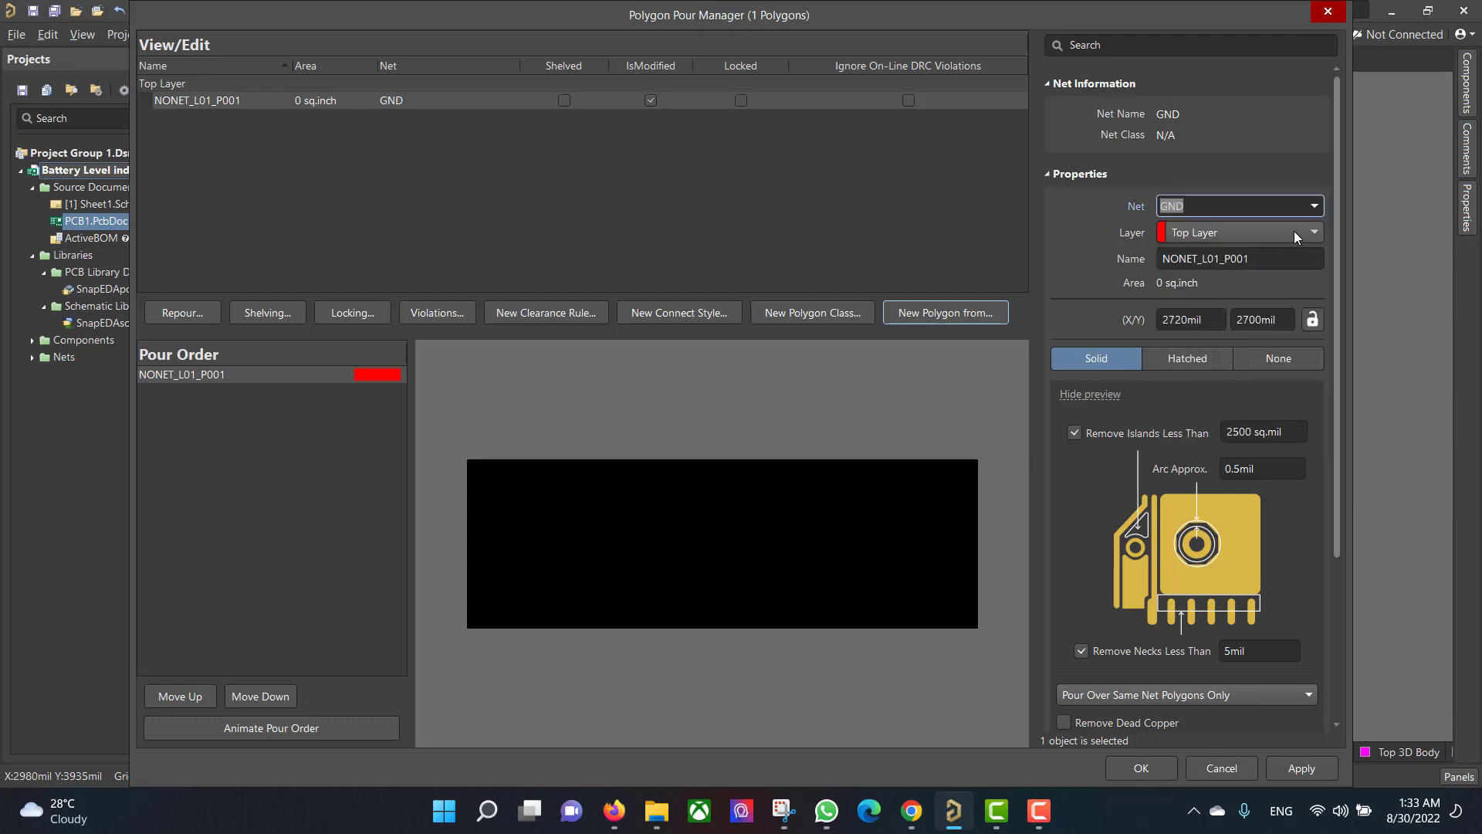
click(1294, 230)
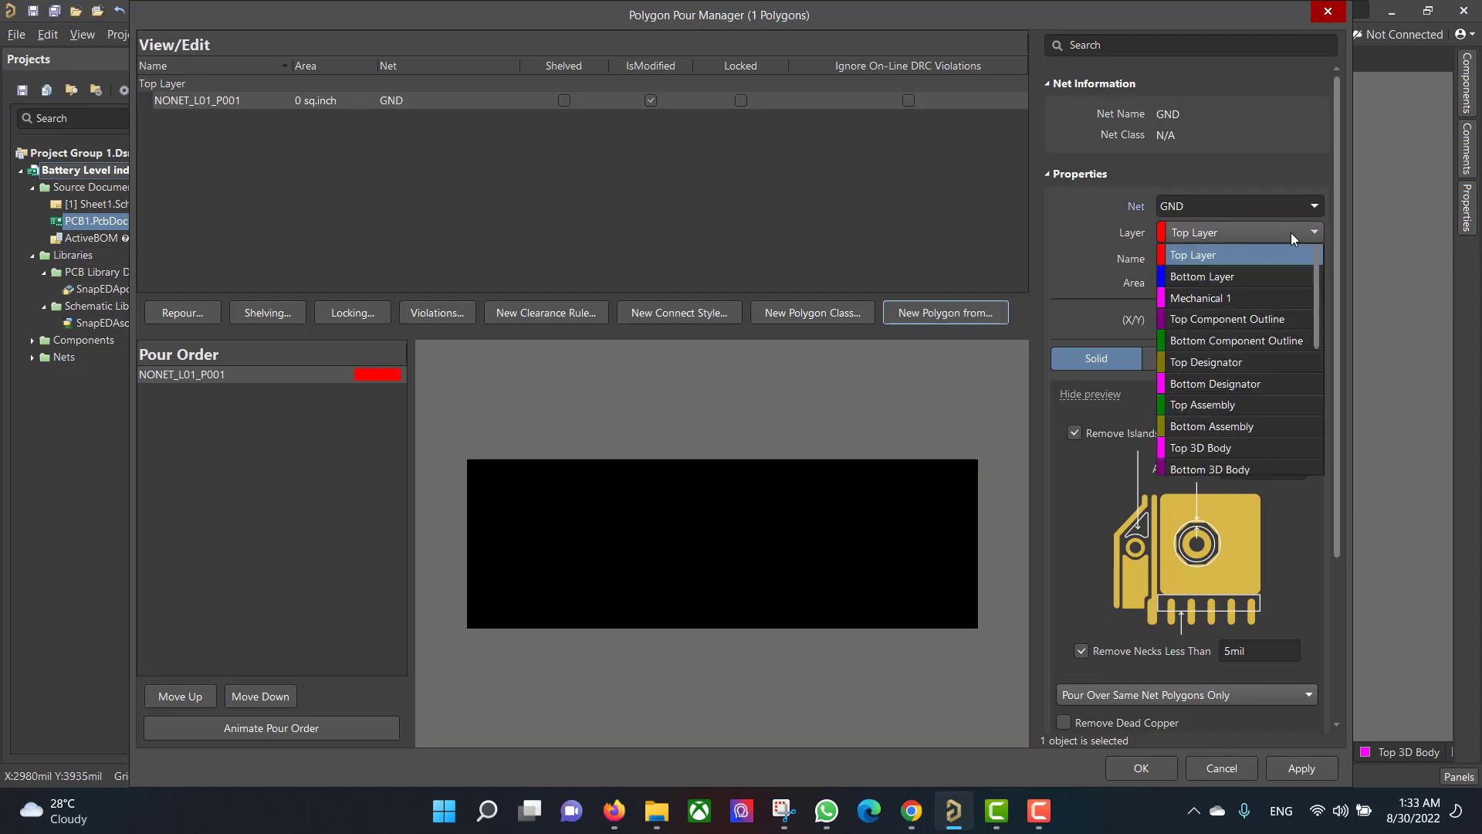
click(1235, 276)
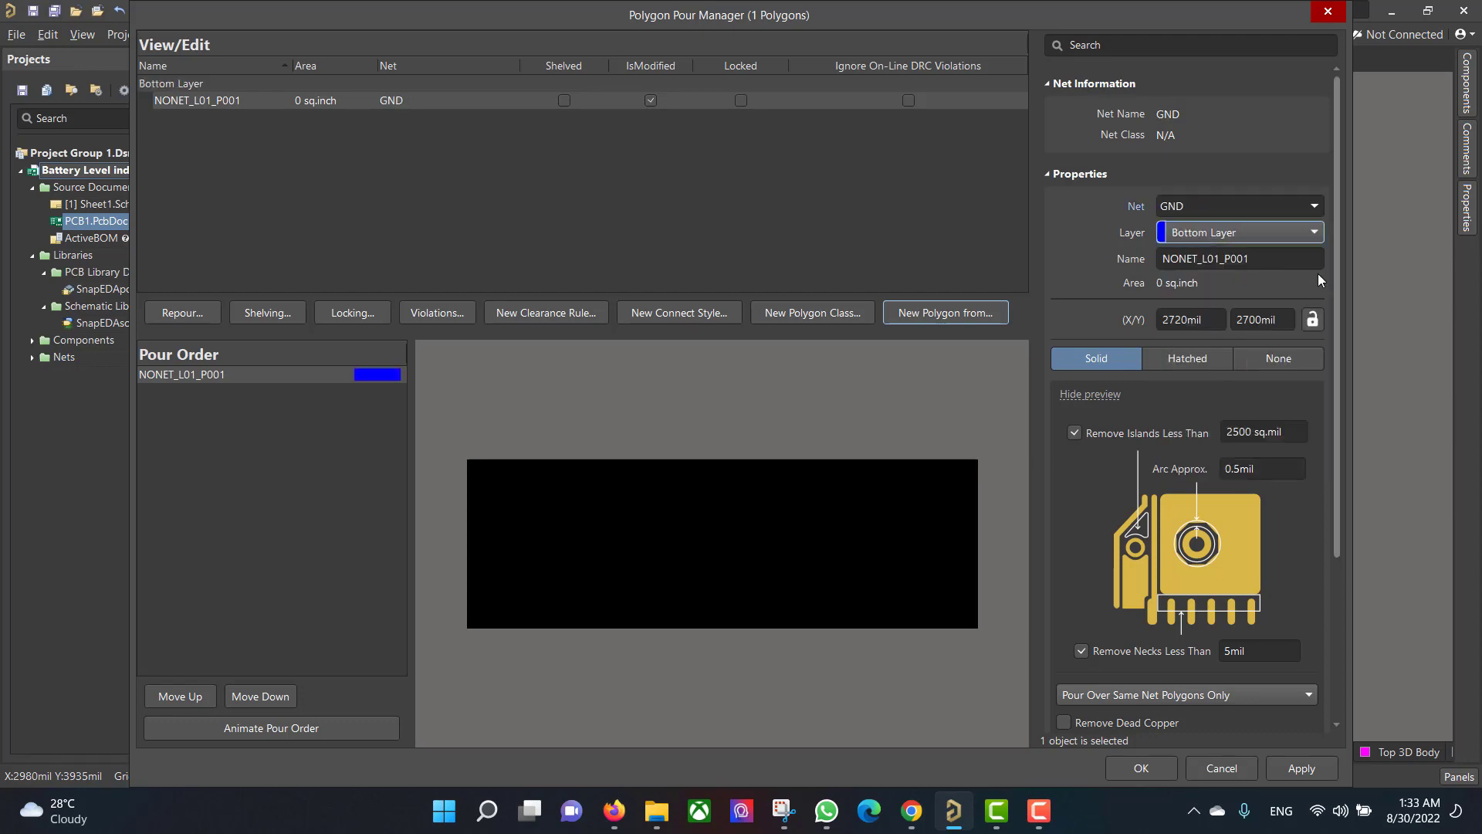
- Enable Remove Dead Copper, set the polygon to Pour Over All Same Net Objects, and apply the pour to the board
scroll(1318, 273, down, 3)
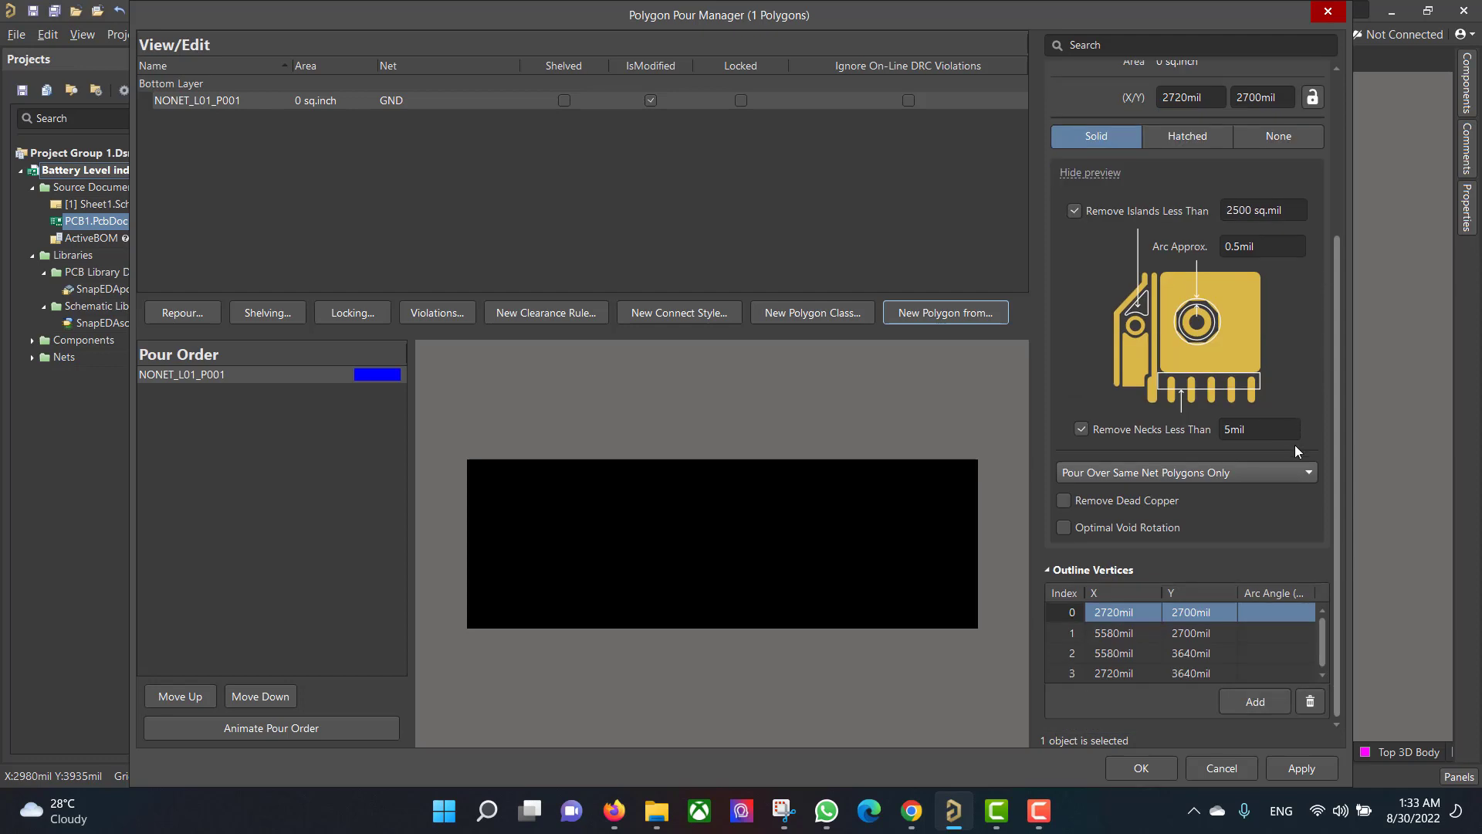
click(1064, 501)
click(1243, 468)
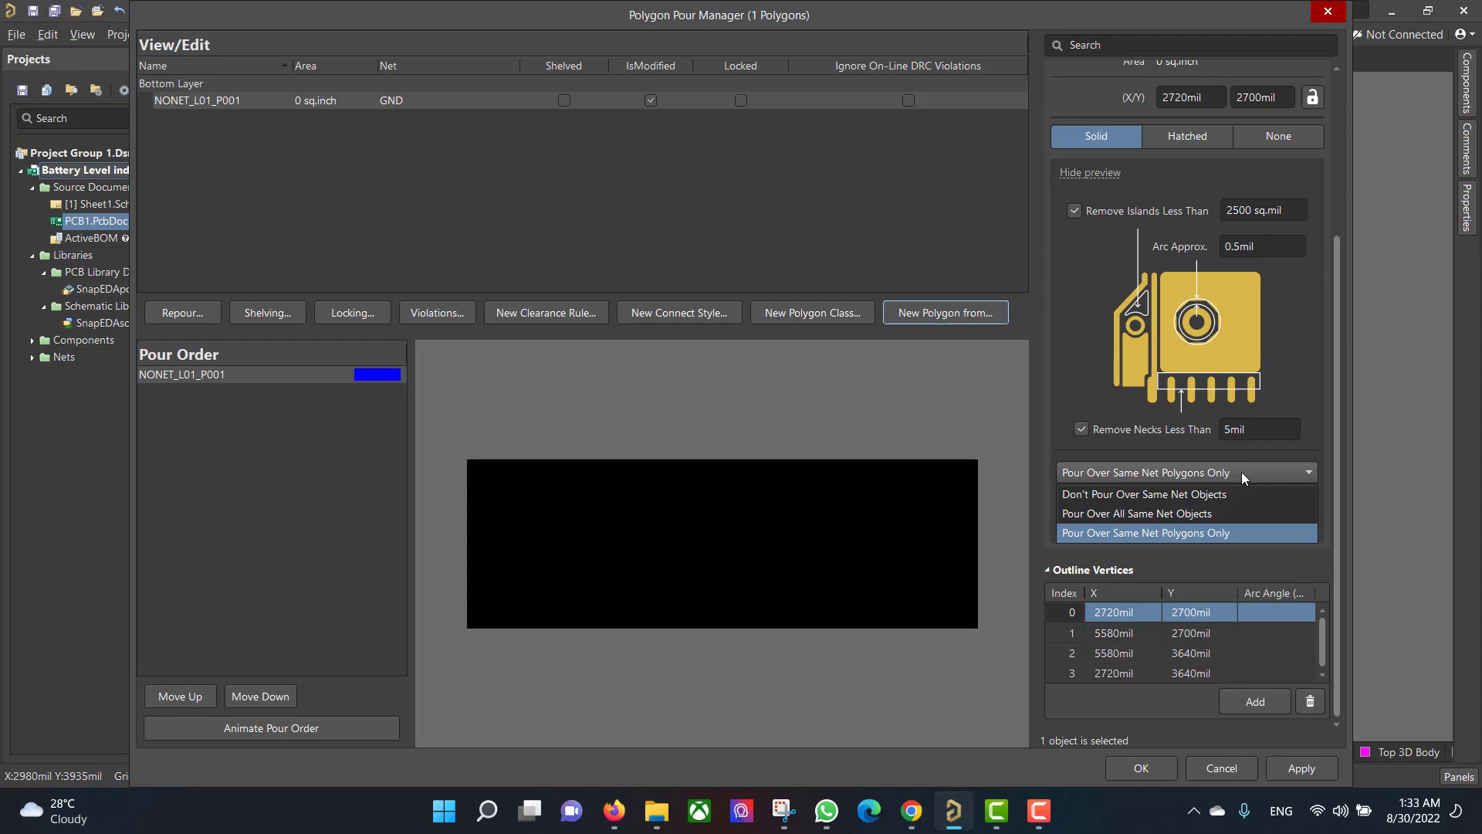
click(1221, 515)
click(1270, 763)
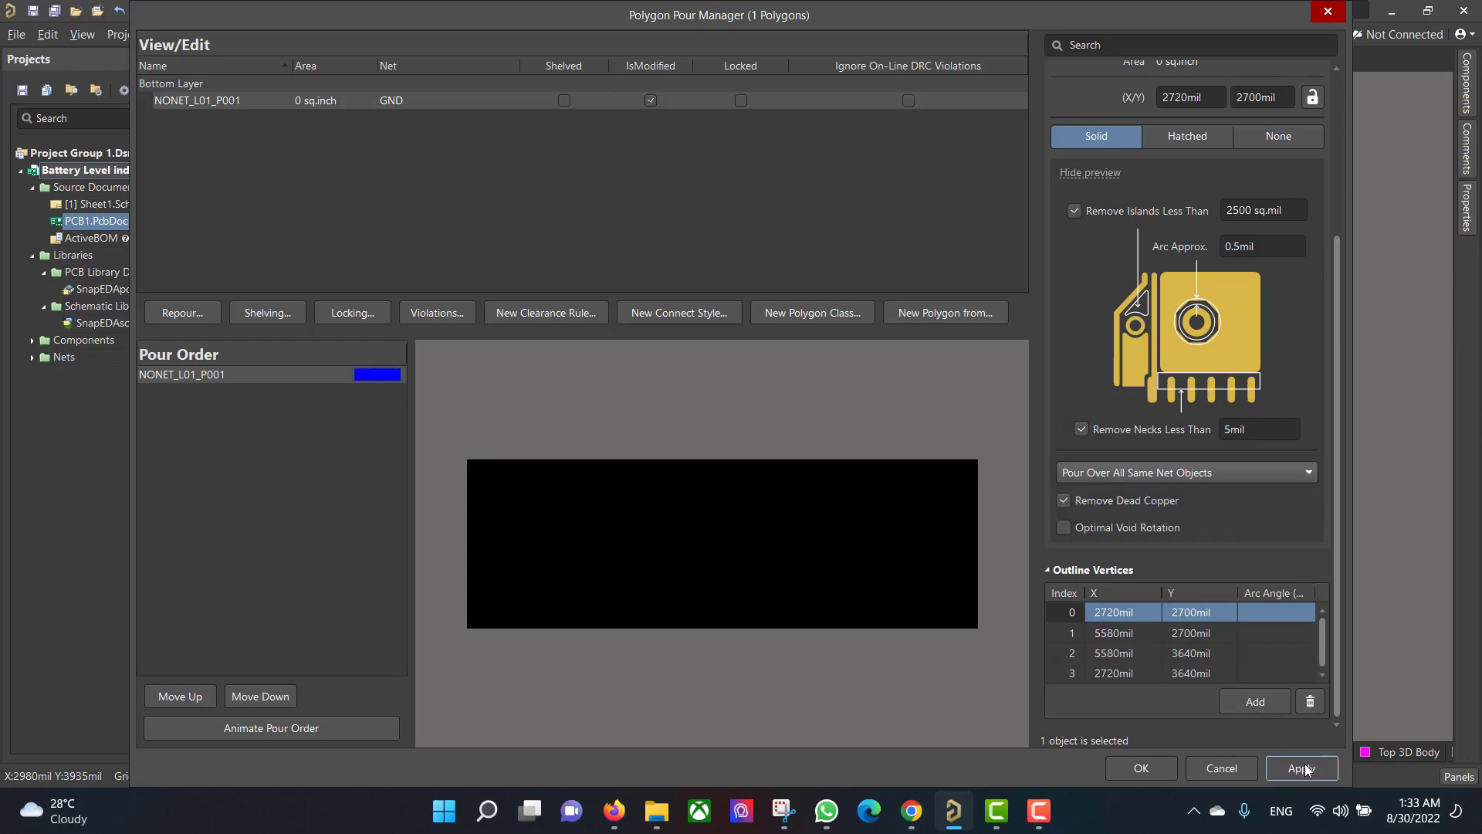
click(953, 444)
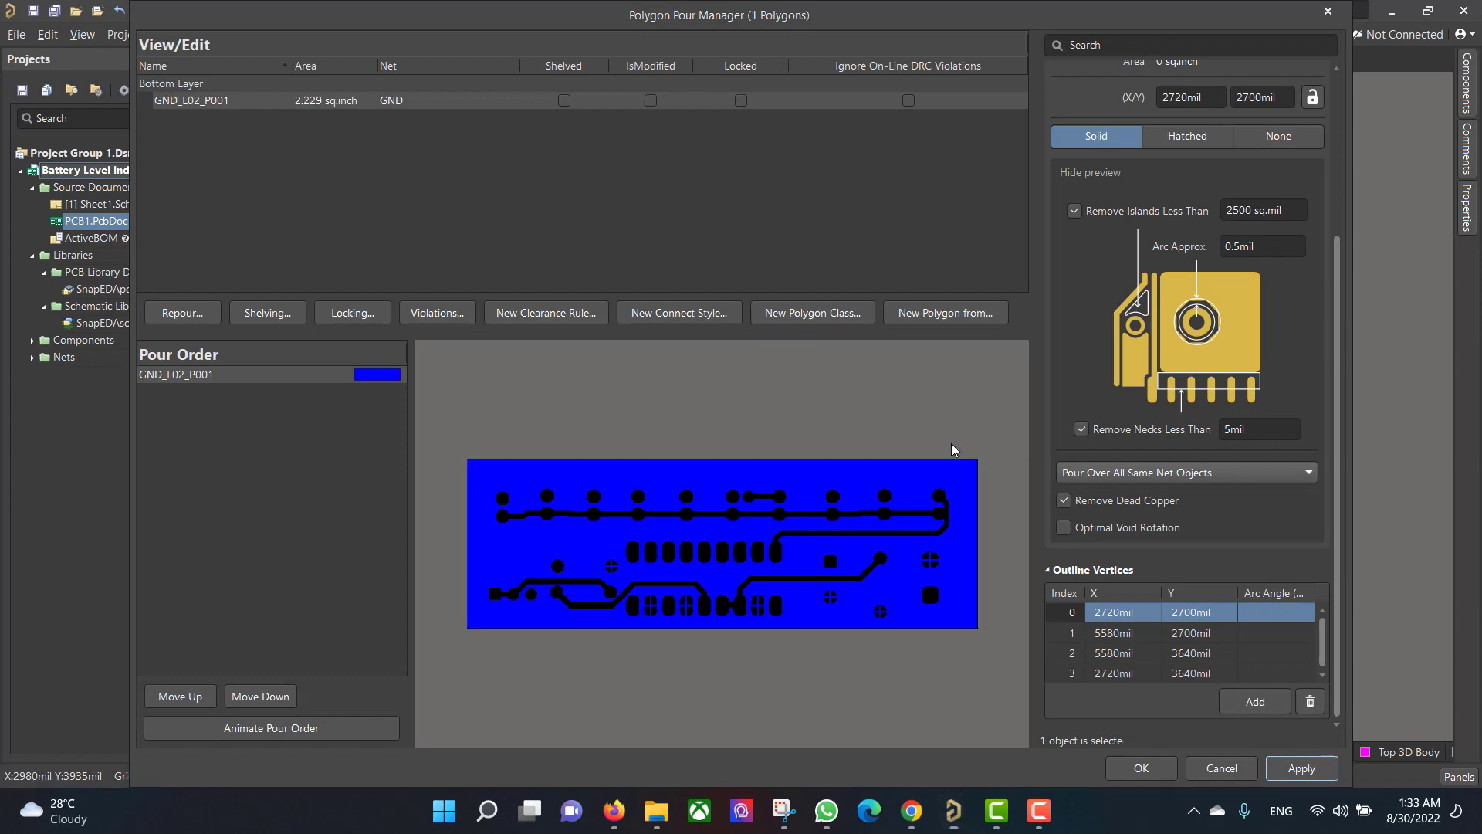
click(1141, 768)
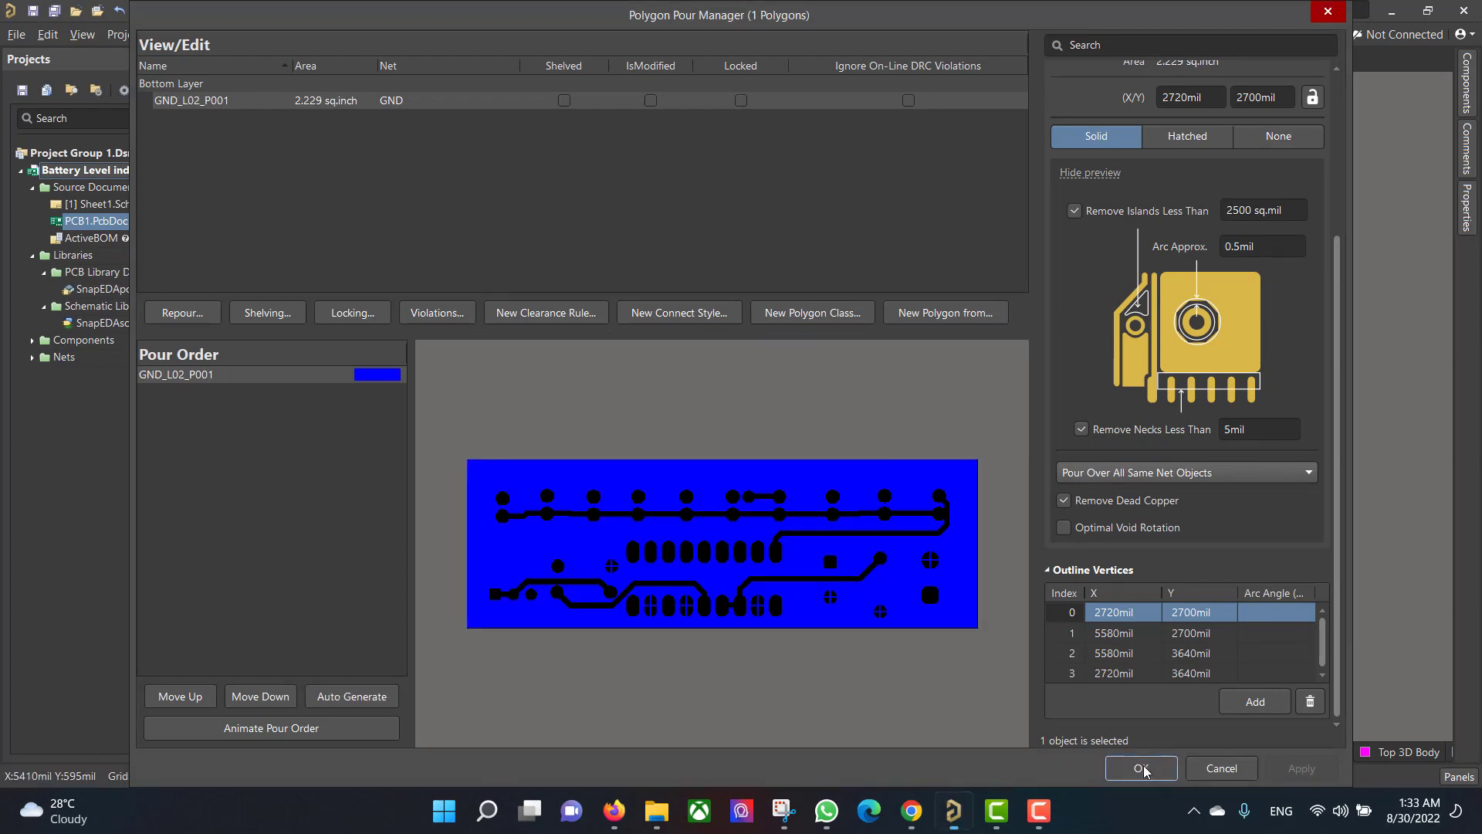
- Display the poured board in 3D and rotate it to examine the component placement
scroll(993, 349, up, 2)
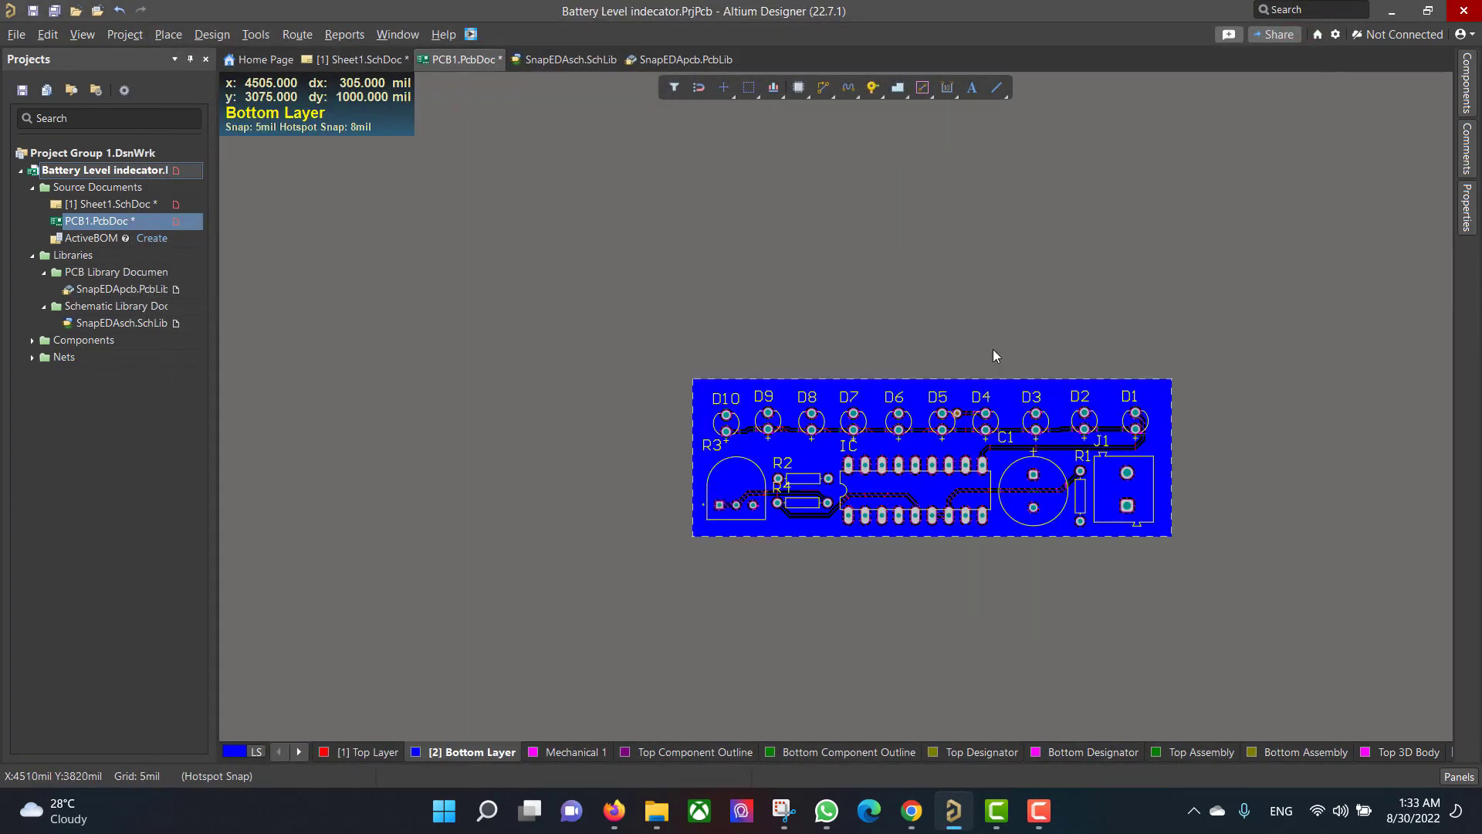
scroll(993, 351, down, 1)
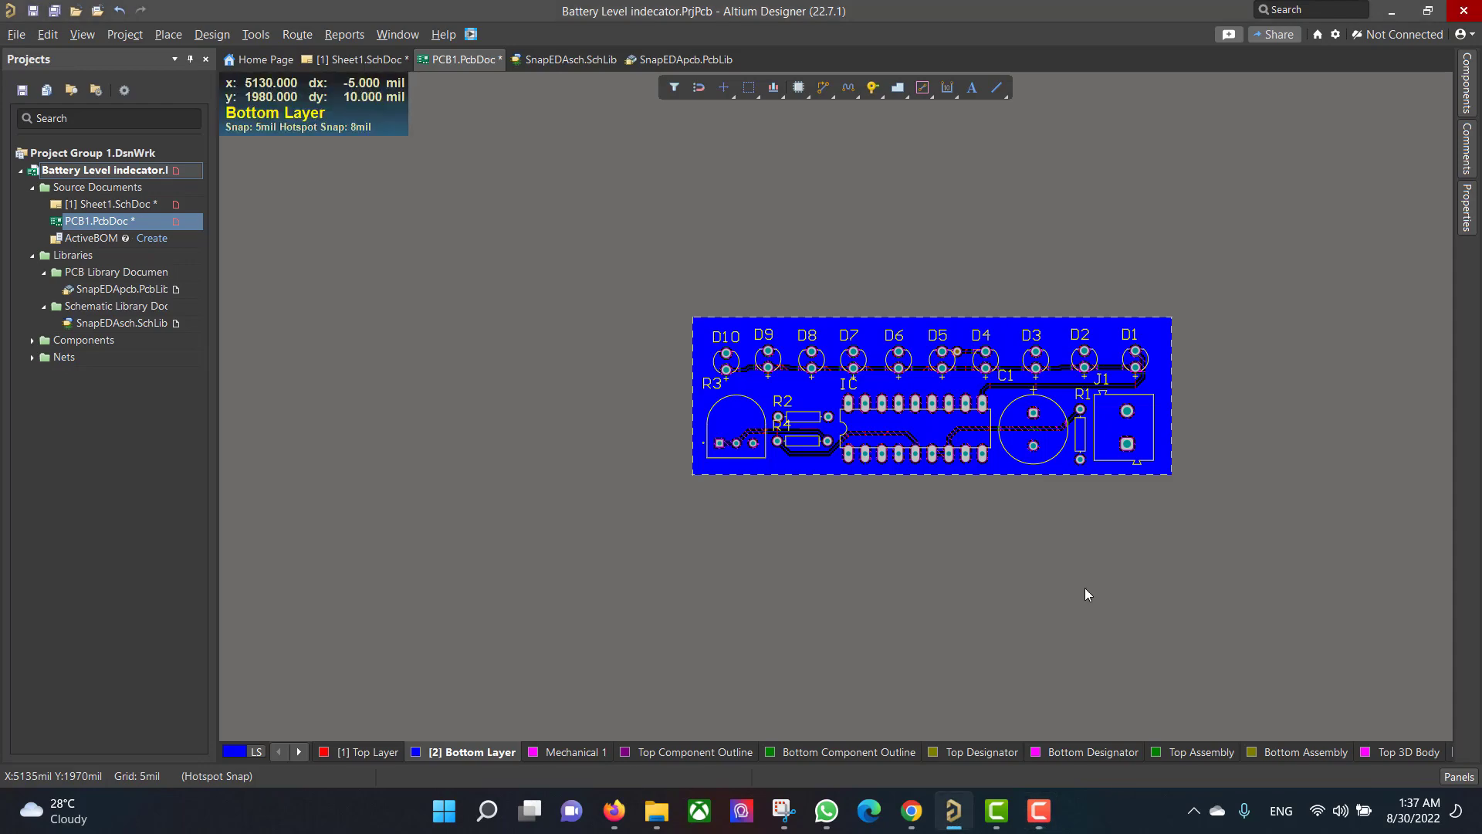
key(3)
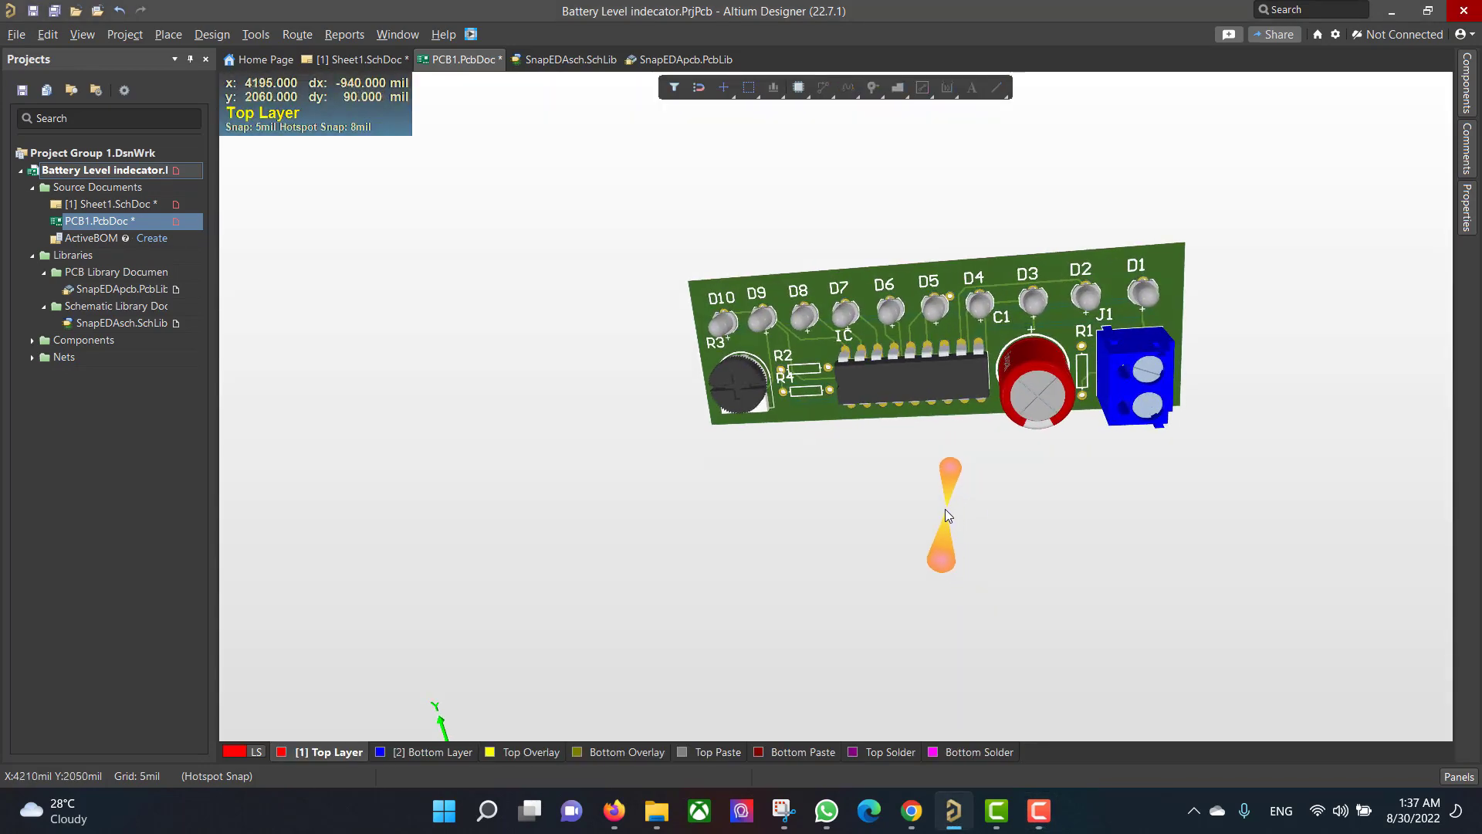
shift+right_drag(942, 457, 994, 371)
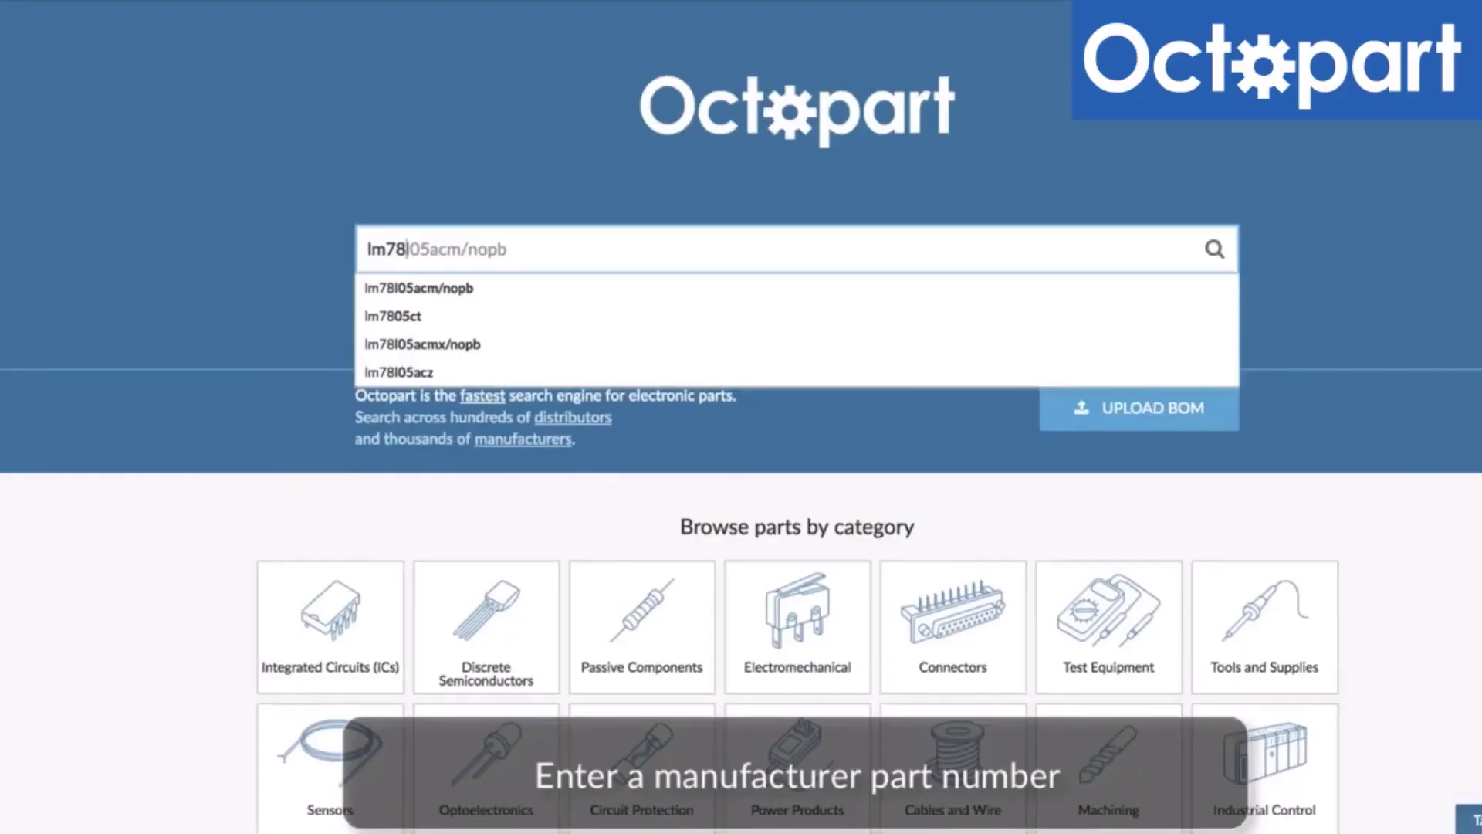
- Switch to Octopart and search for the part number lm7805ct
text(05ct)
key(Return)
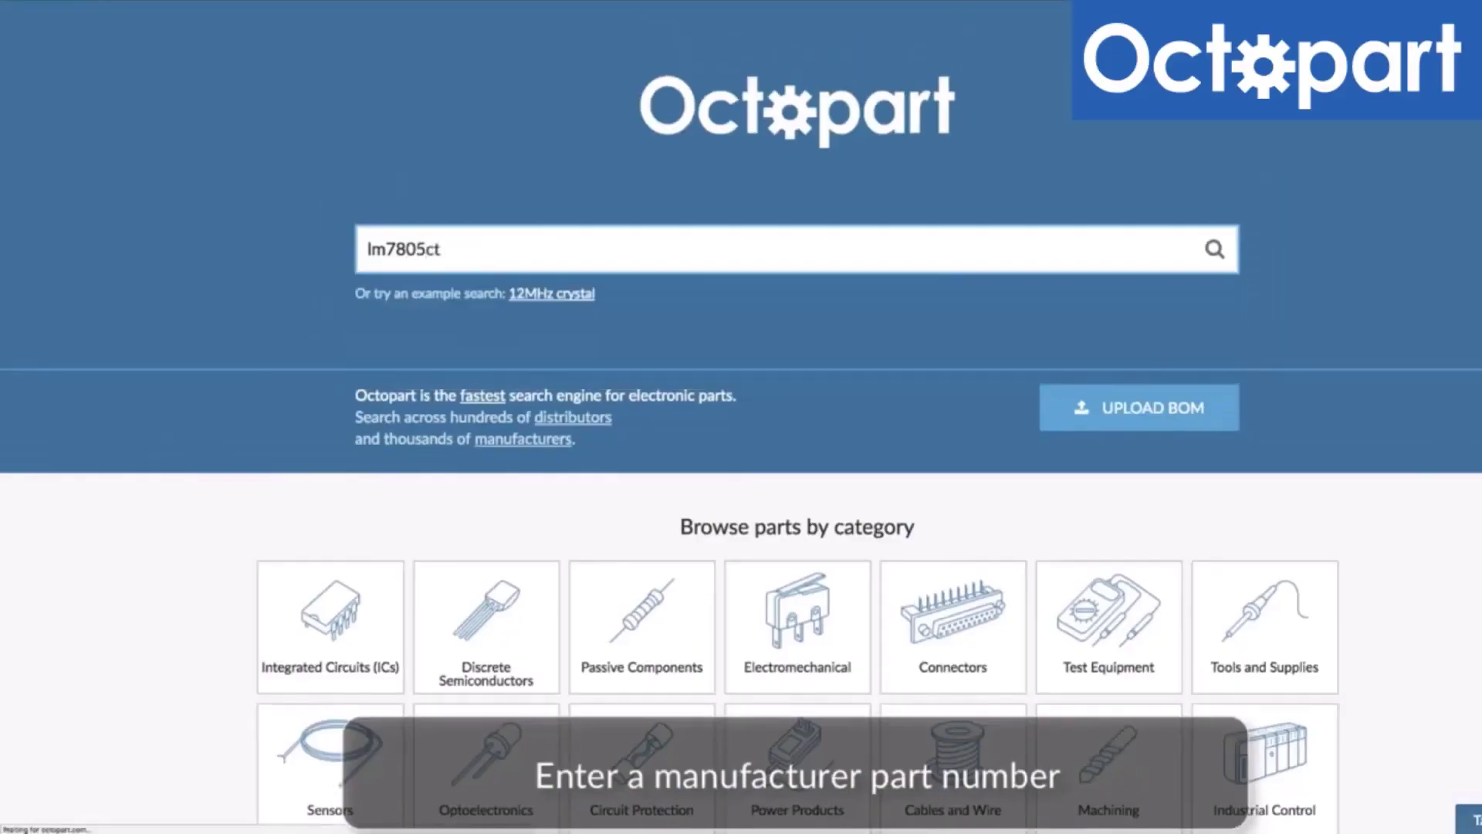